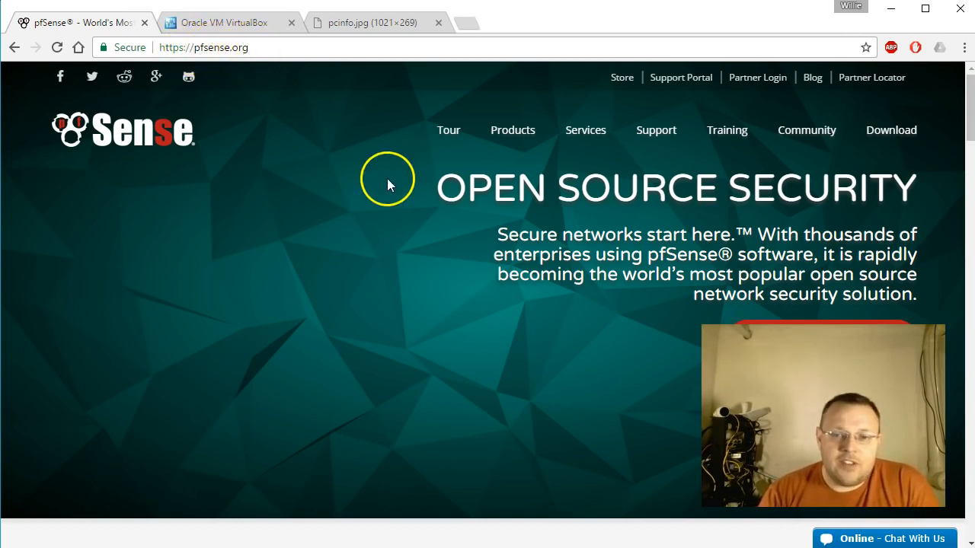
Open the pfSense download page and select the Install file type, AMD64 (64-bit) architecture and CD Image (ISO) Installer platform.
click(873, 130)
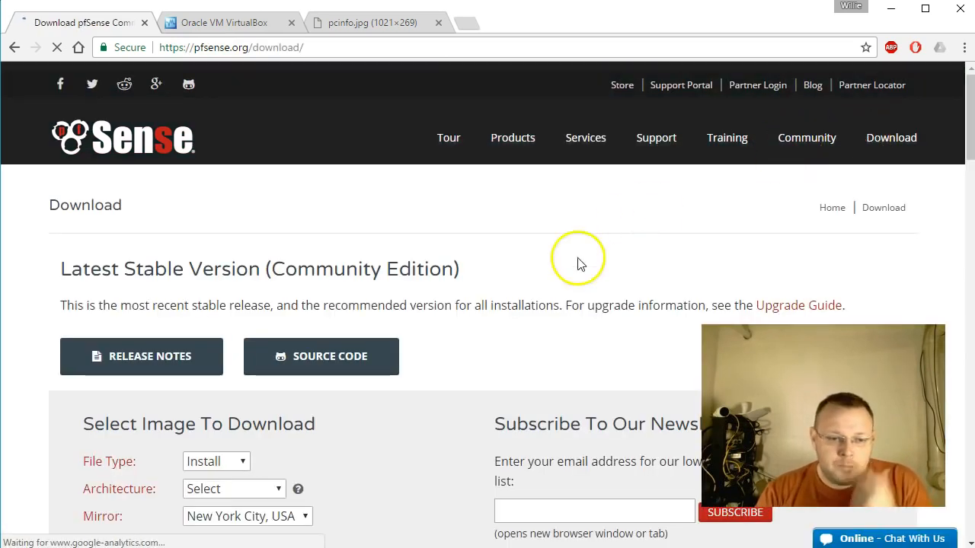
scroll(356, 377, down, 3)
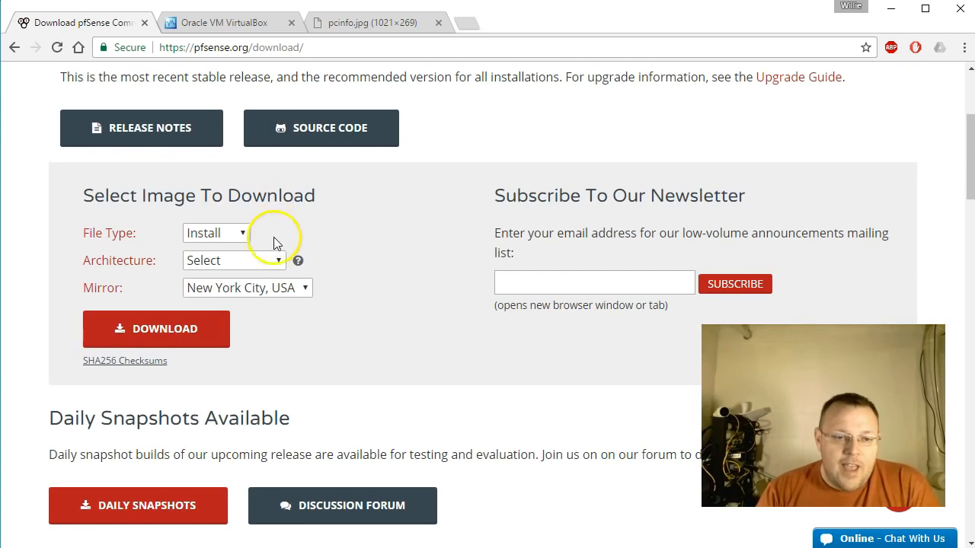
click(242, 236)
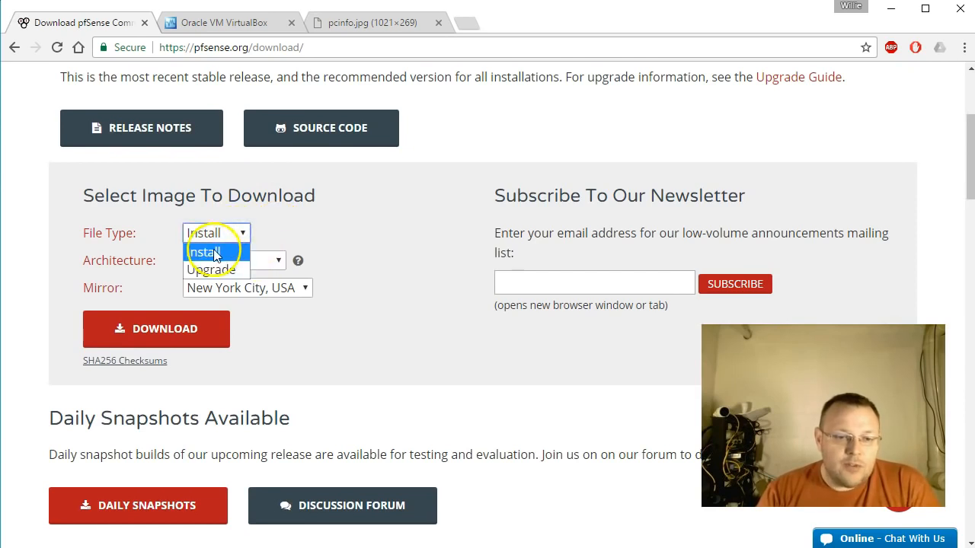
click(213, 250)
click(279, 260)
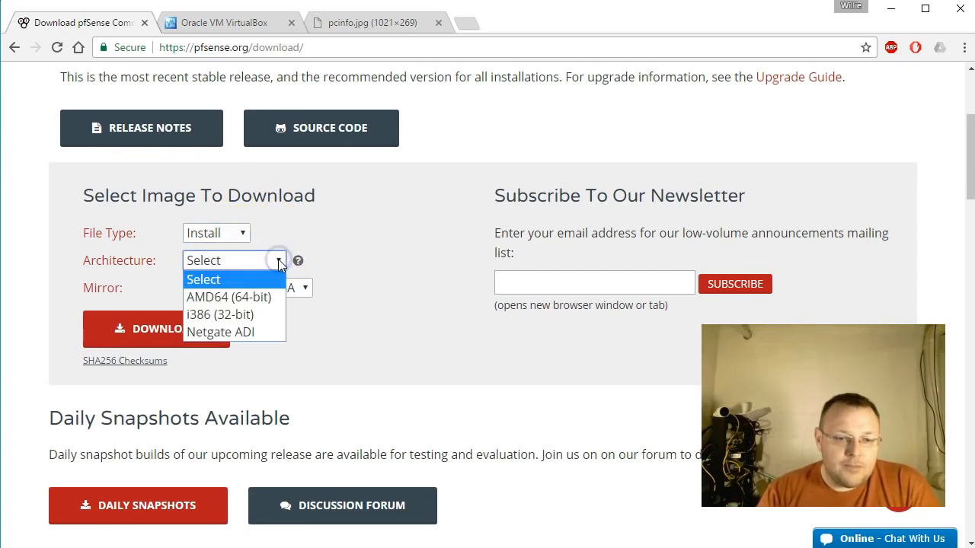
click(251, 297)
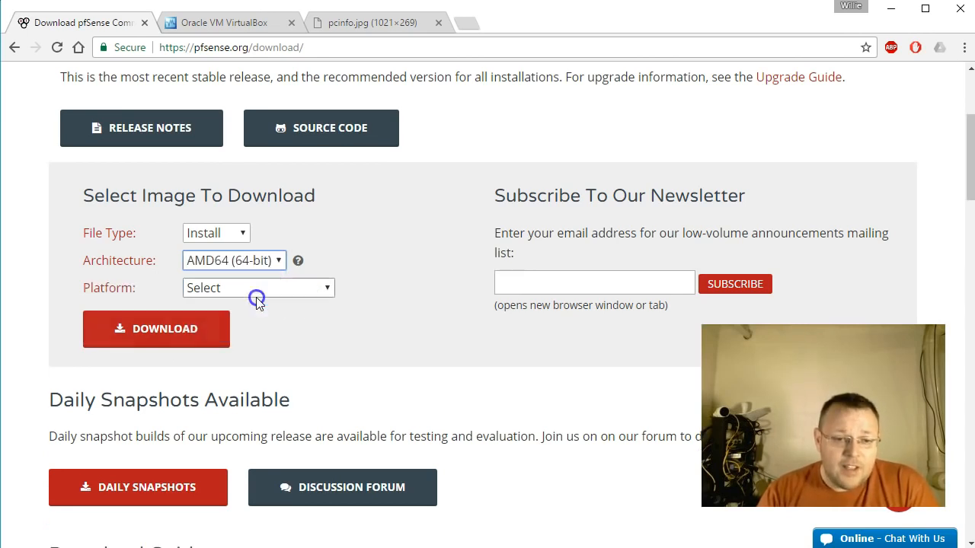
click(318, 288)
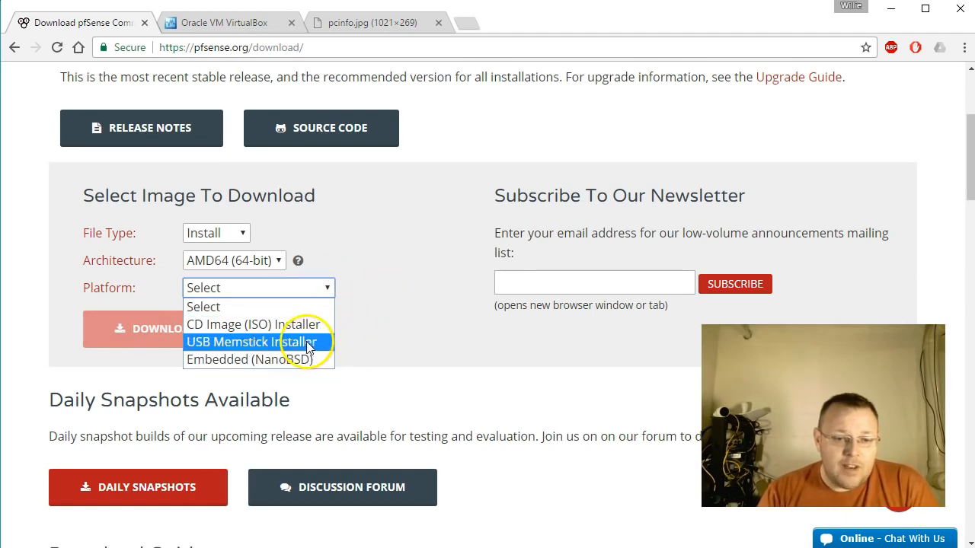
click(242, 325)
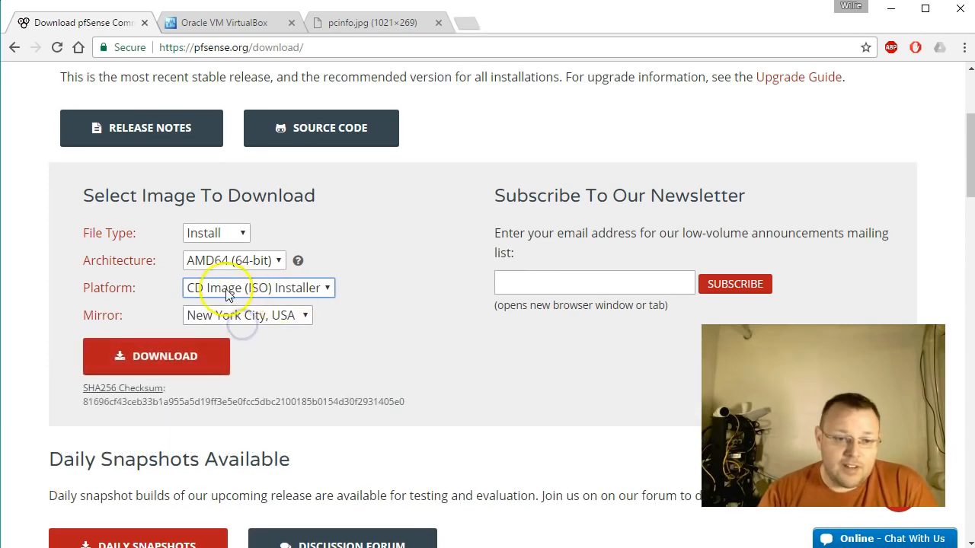
Choose the New York City, USA mirror and download the pfSense image.
drag(281, 318, 269, 377)
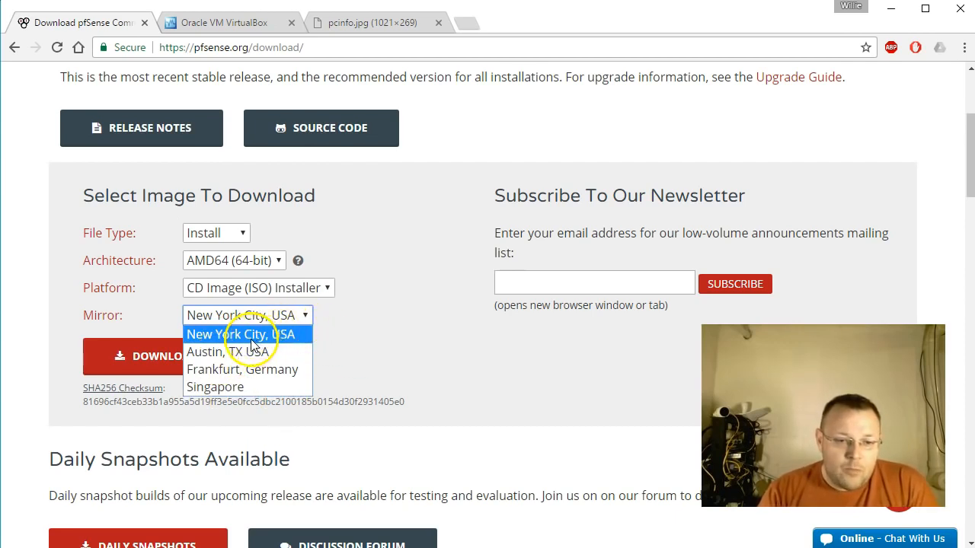
click(253, 339)
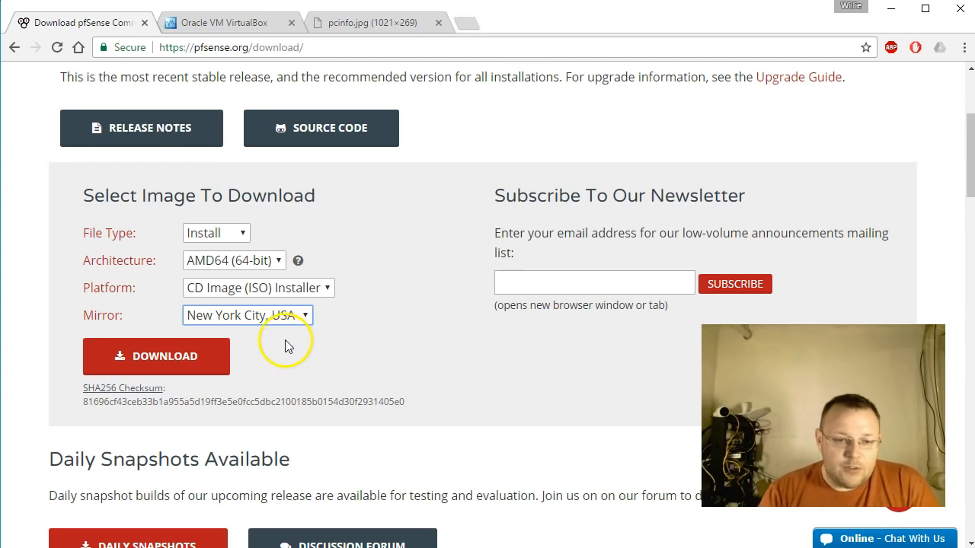
click(180, 356)
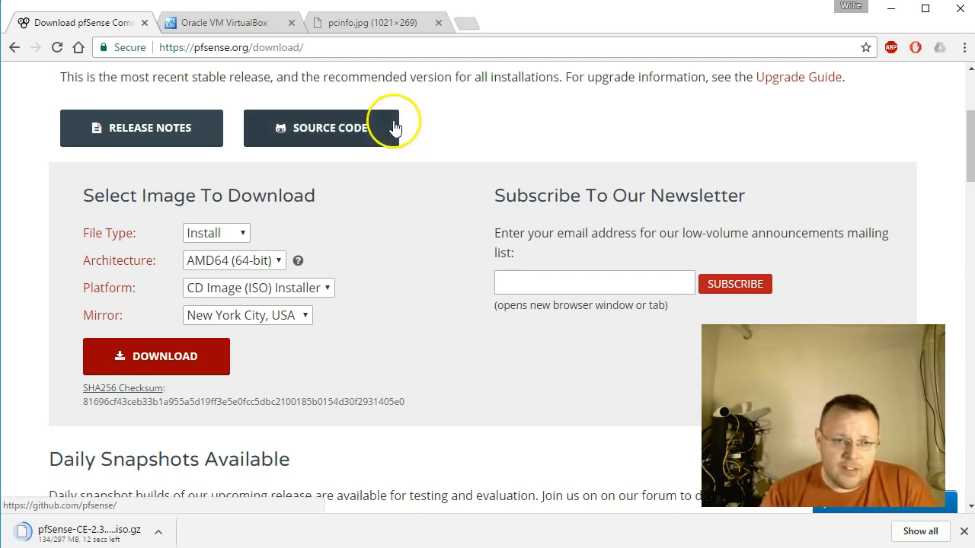
Open the VirtualBox download page and download the VirtualBox 5.1.12 platform package for Windows hosts.
click(231, 25)
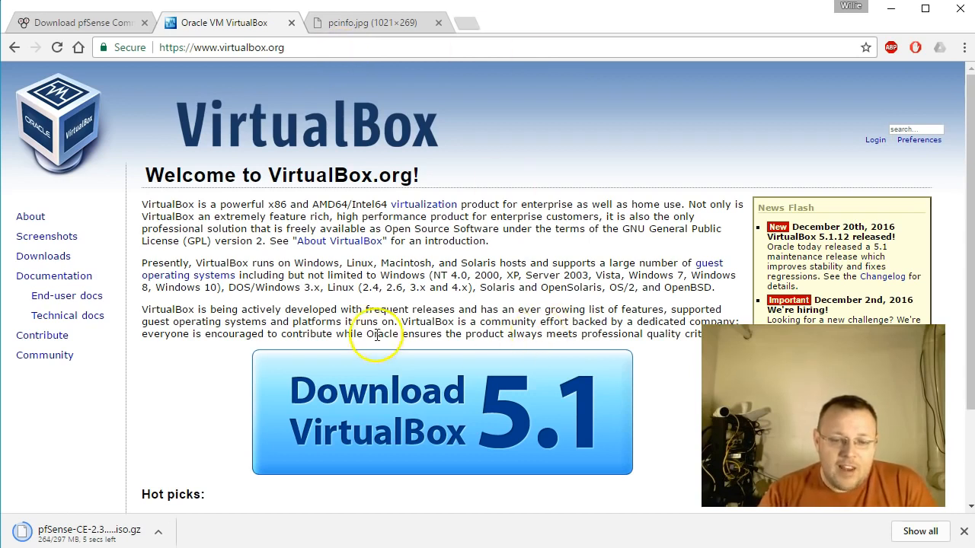
click(384, 426)
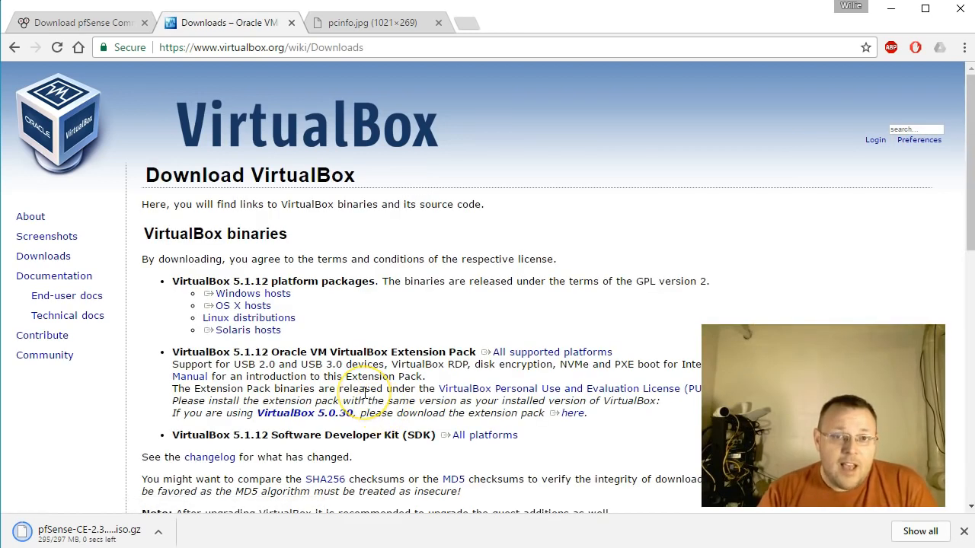
drag(296, 307, 281, 300)
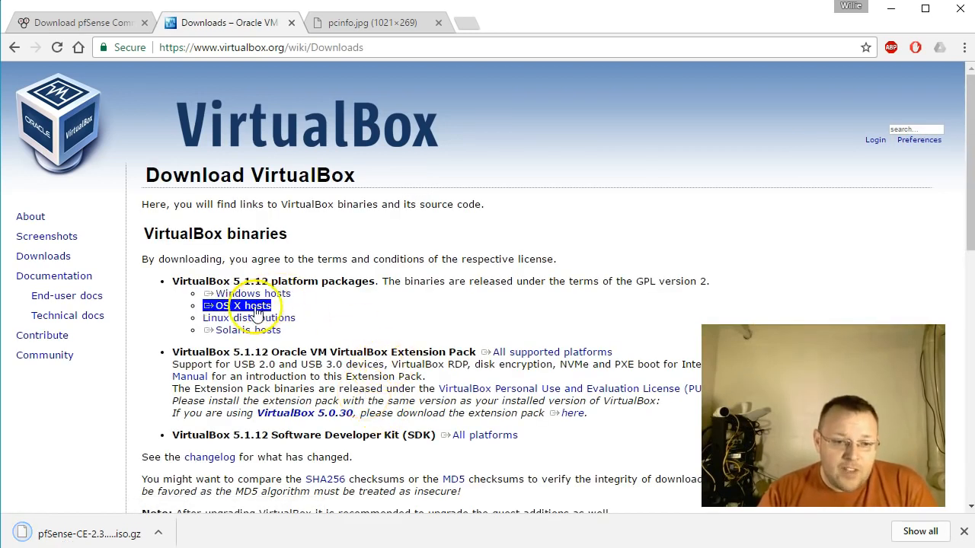
click(277, 305)
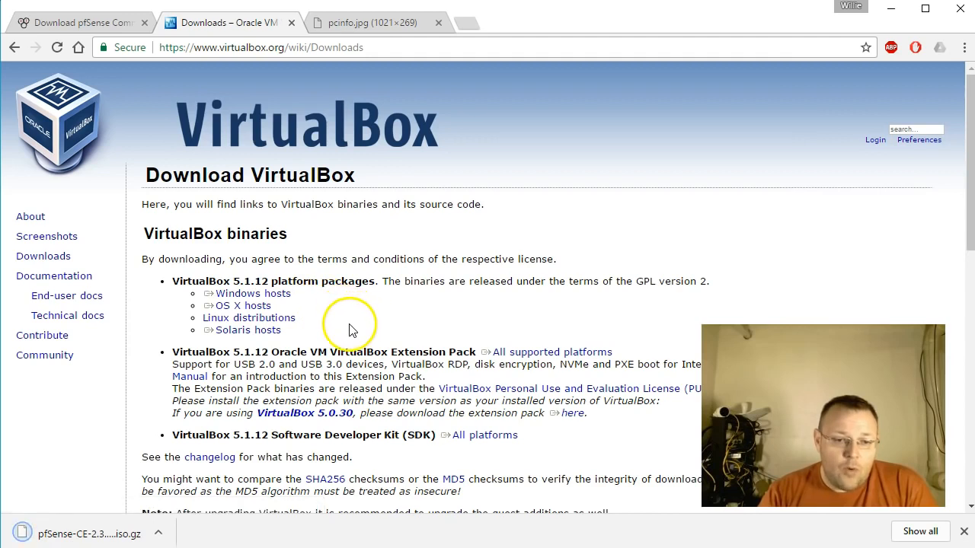
drag(250, 317, 246, 330)
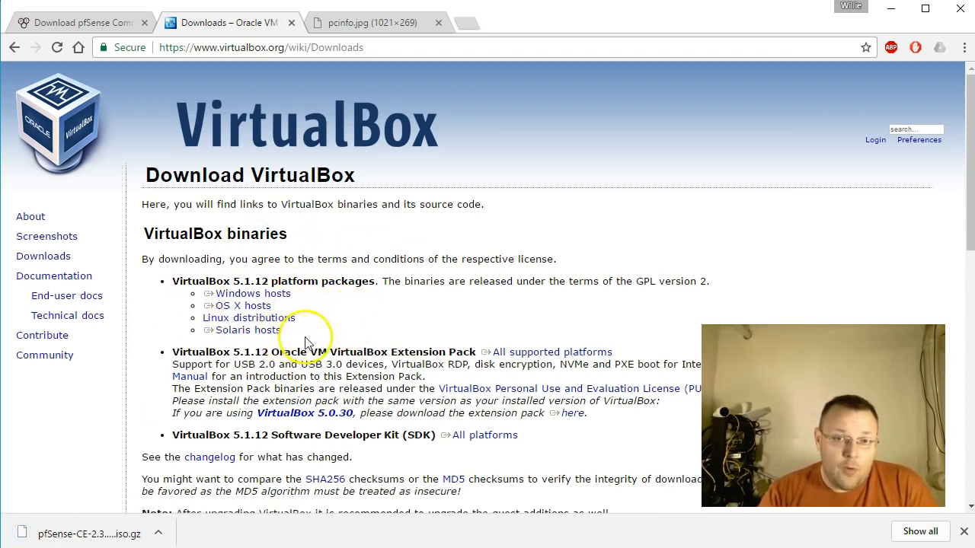
triple_click(280, 297)
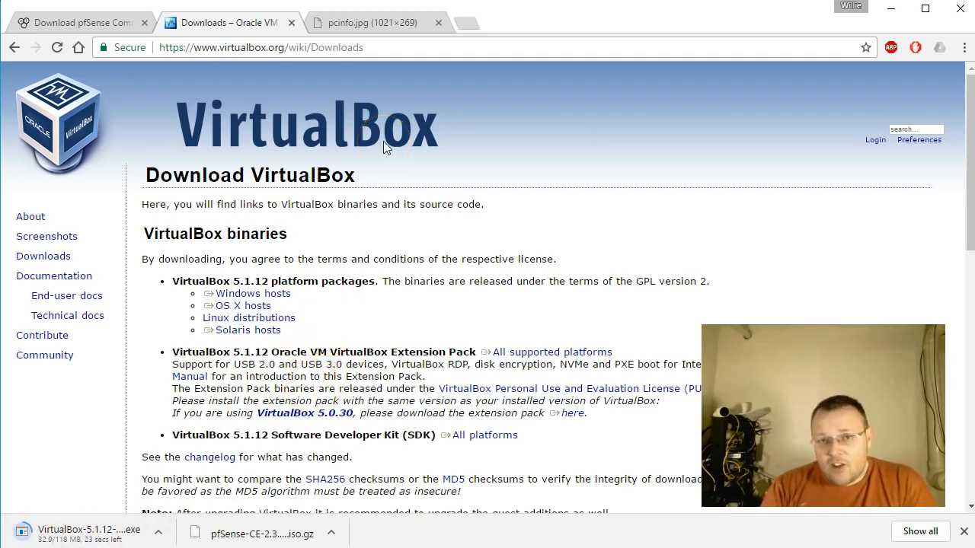
click(385, 24)
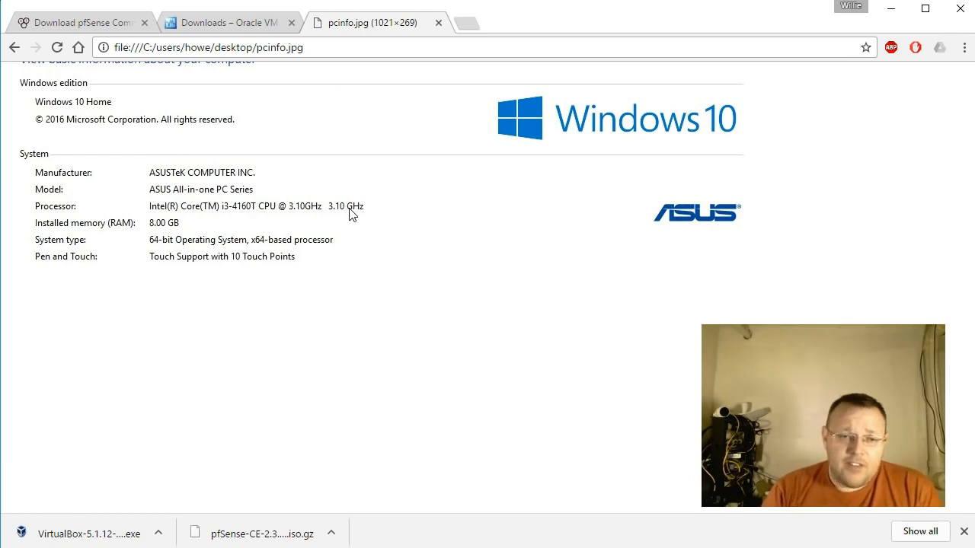
click(413, 46)
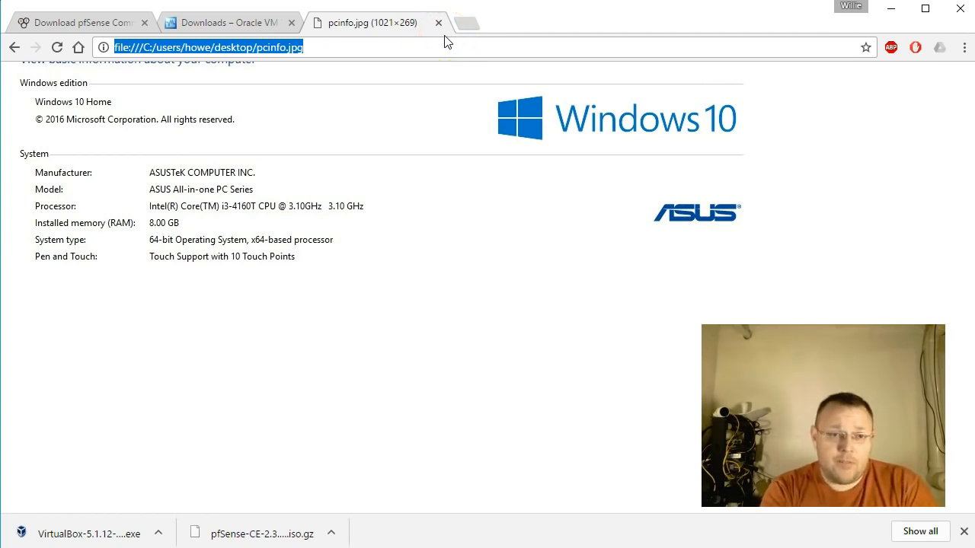
text(www.ubuntu.com)
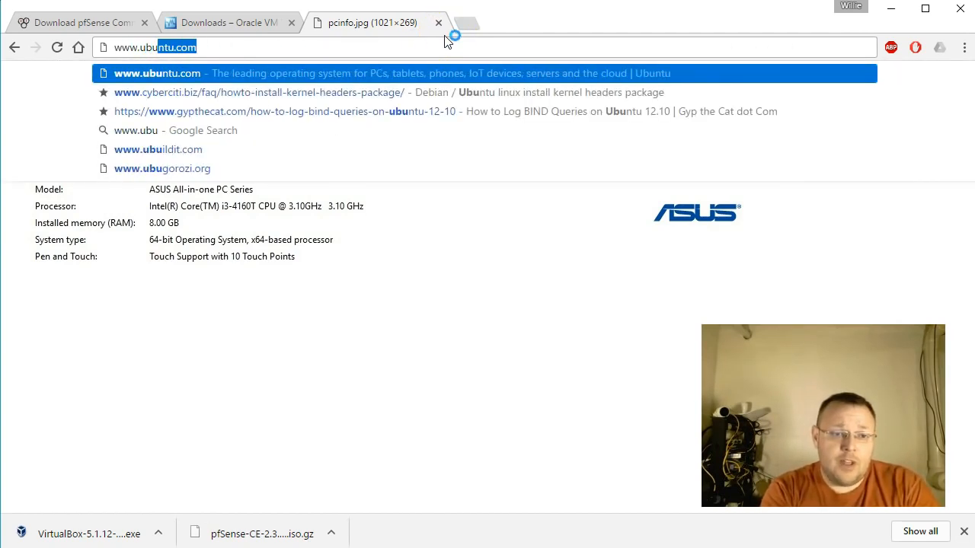
key(Return)
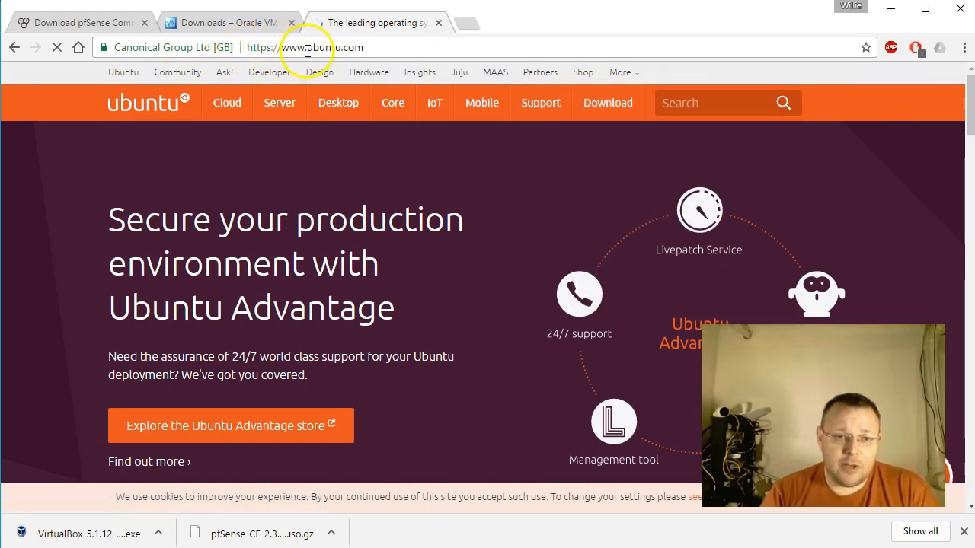
click(225, 23)
click(118, 23)
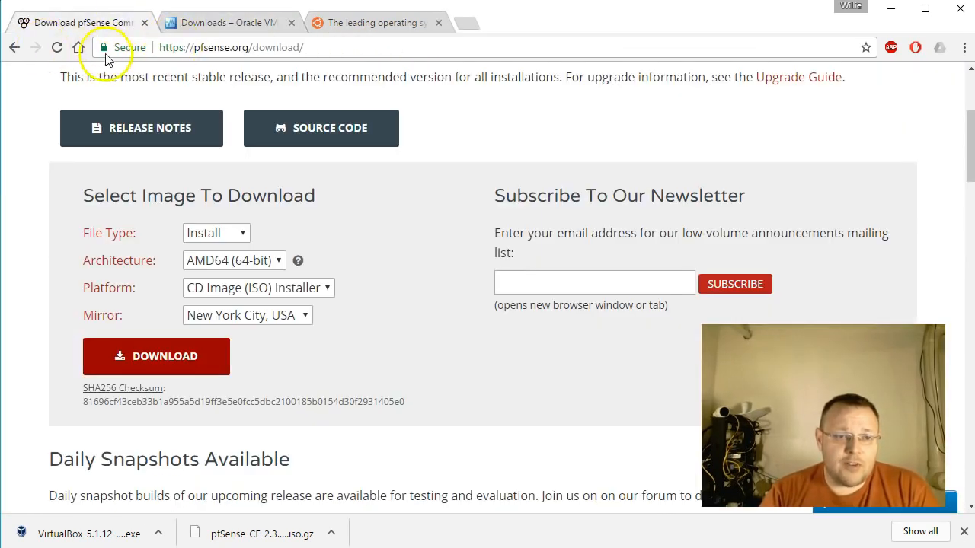
click(216, 23)
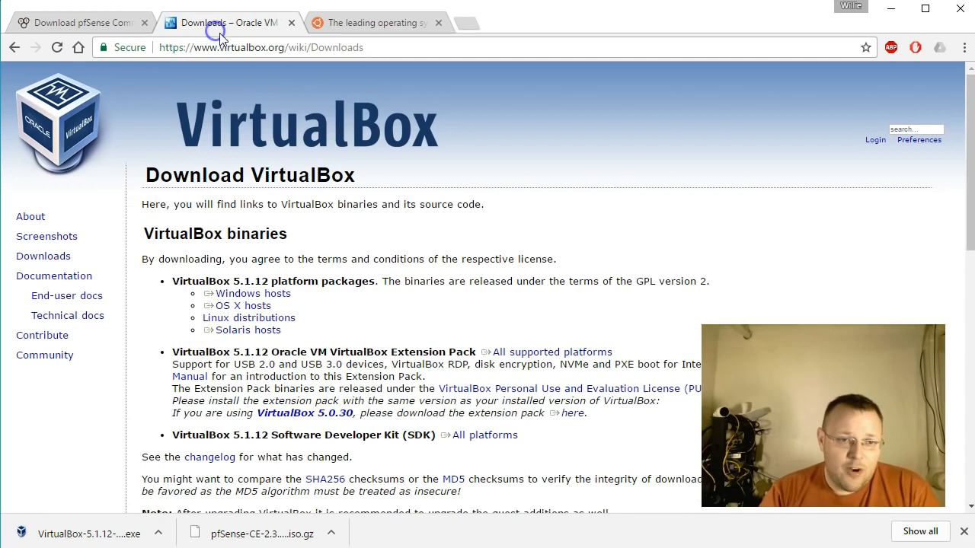
click(358, 23)
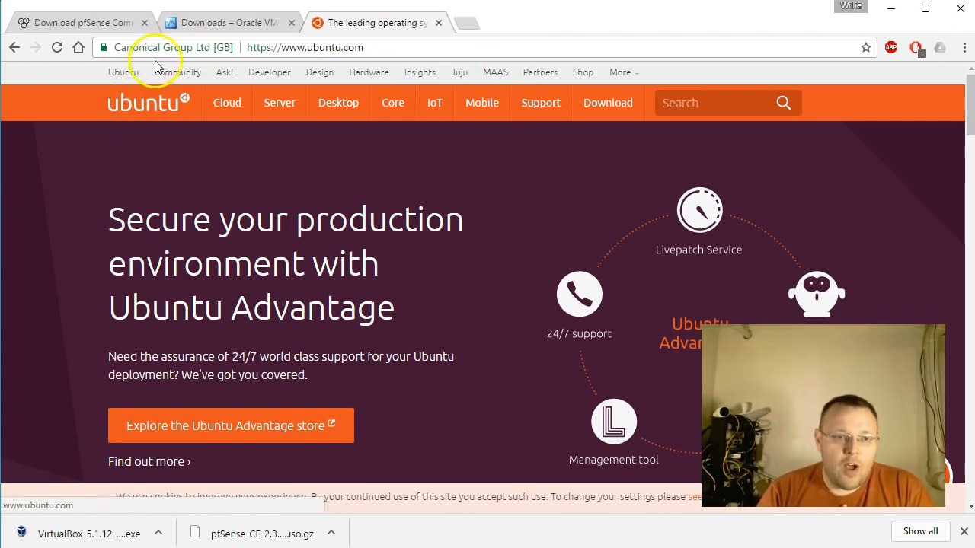
Open the Ubuntu Desktop download page and review the recommended system requirements for Ubuntu 16.04.1 LTS.
mouse_move(597, 105)
click(604, 214)
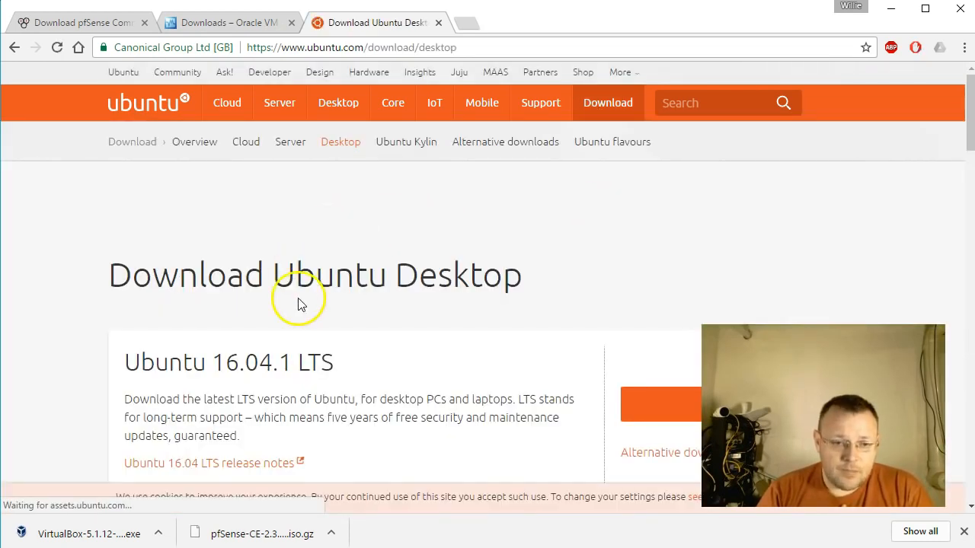
scroll(304, 303, down, 1)
scroll(303, 303, down, 2)
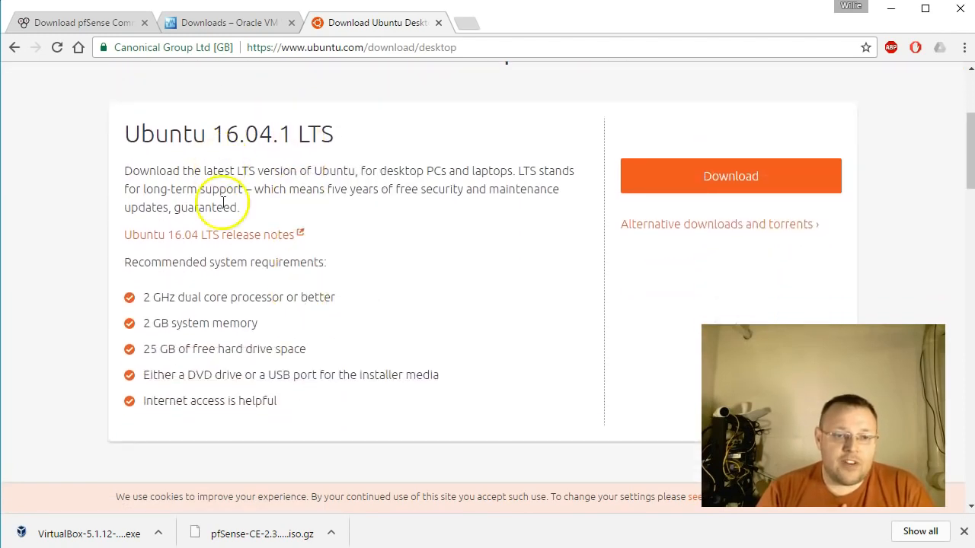
scroll(297, 217, up, 1)
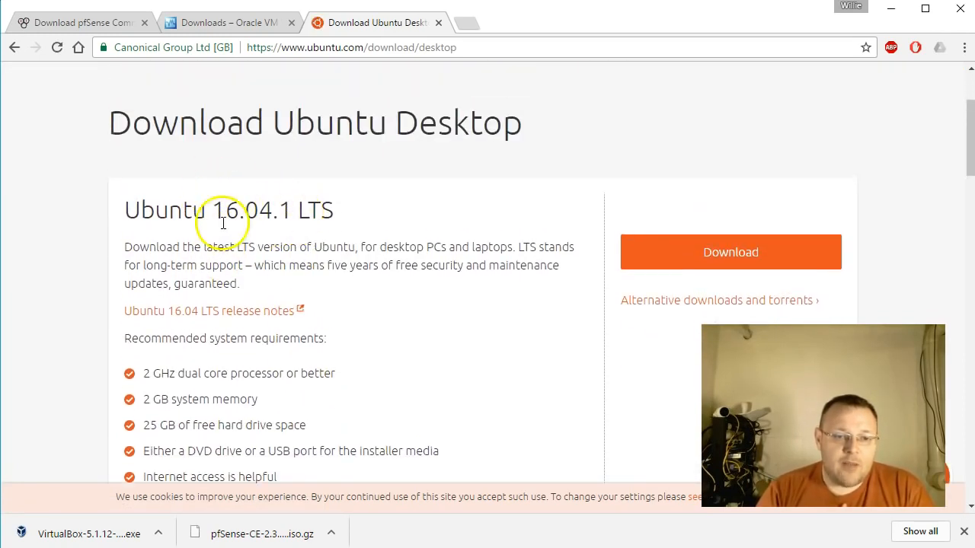
scroll(225, 222, down, 1)
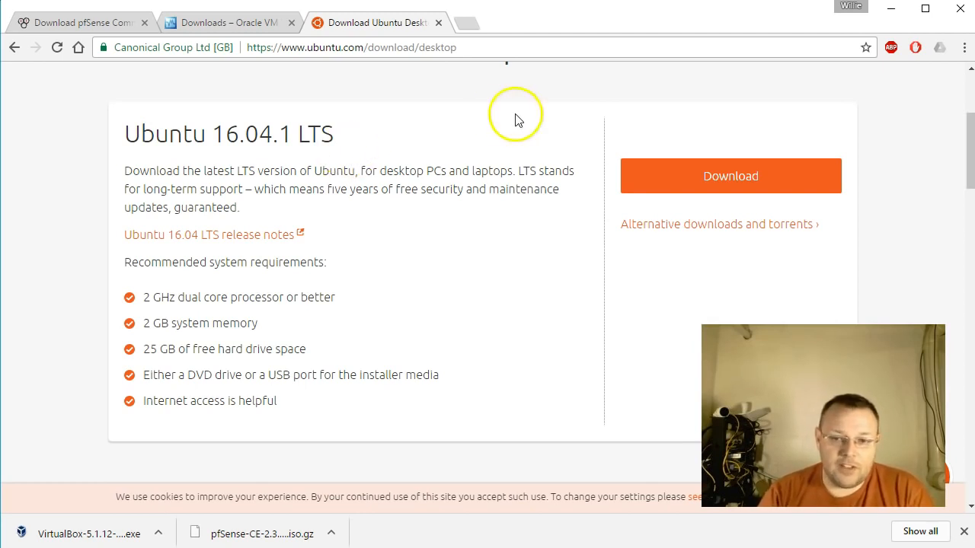
Download Ubuntu 16.04.1 LTS Desktop, skipping the contribution request and starting the download manually from the thank-you page.
click(687, 187)
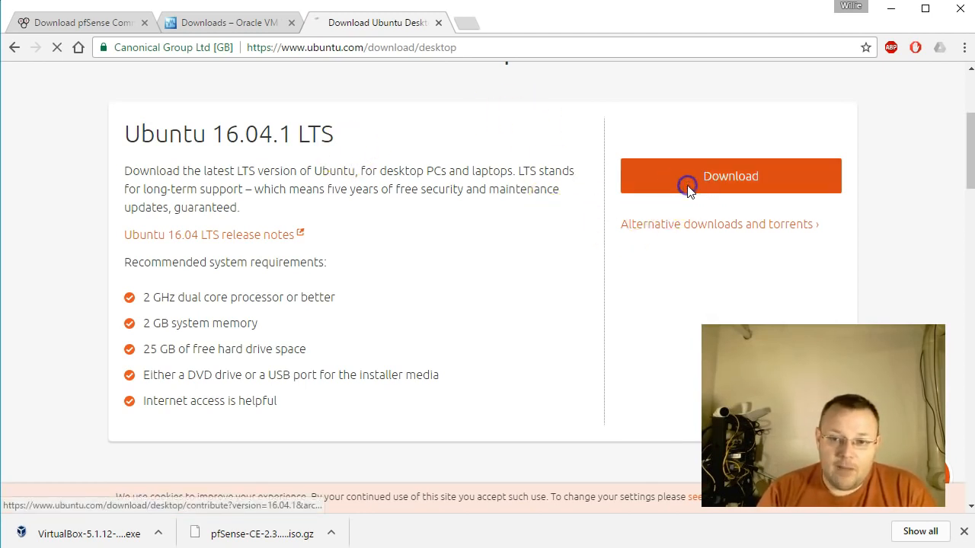
scroll(337, 355, down, 3)
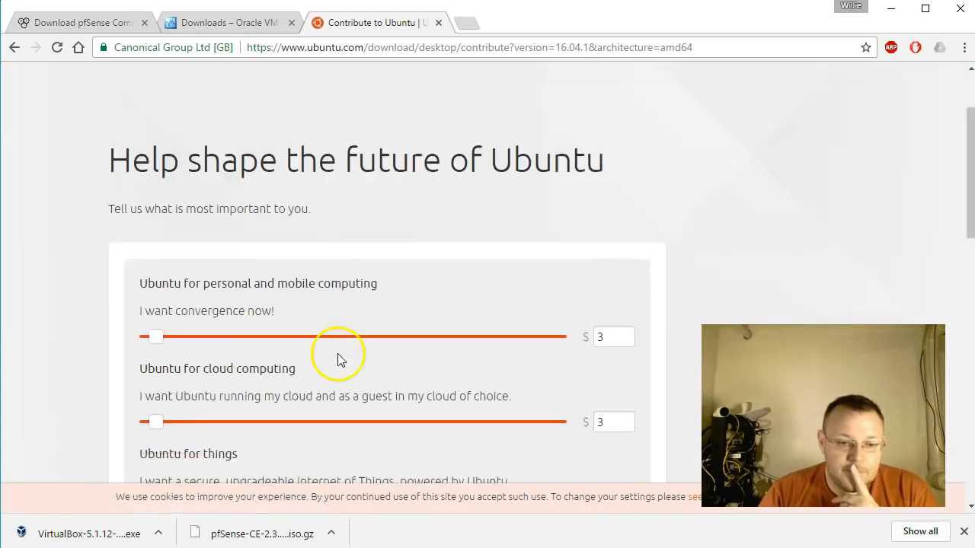
scroll(292, 283, down, 5)
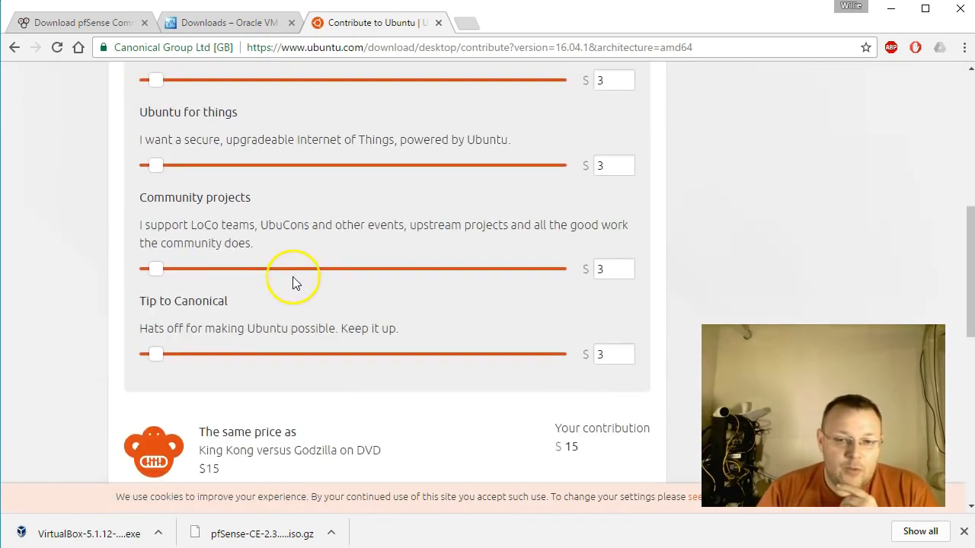
scroll(294, 282, up, 2)
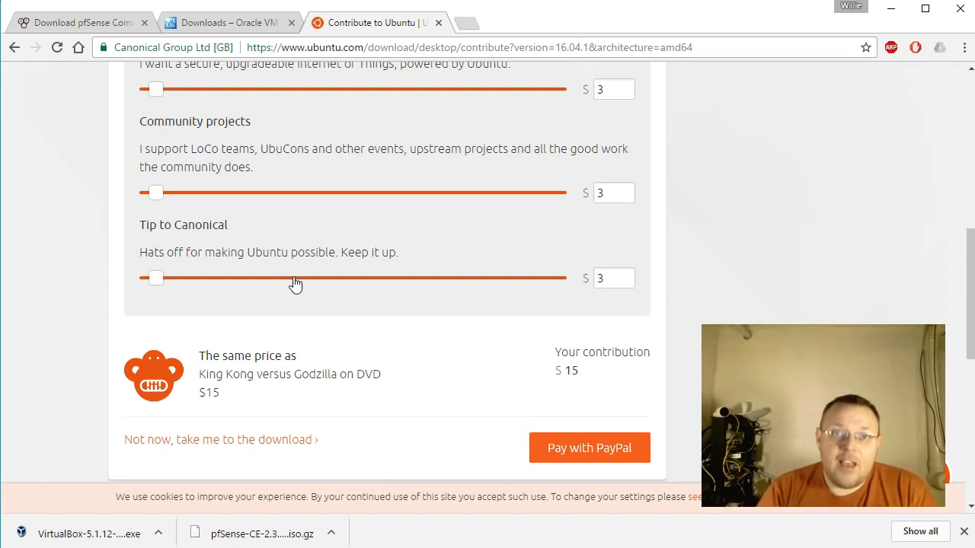
scroll(294, 282, down, 1)
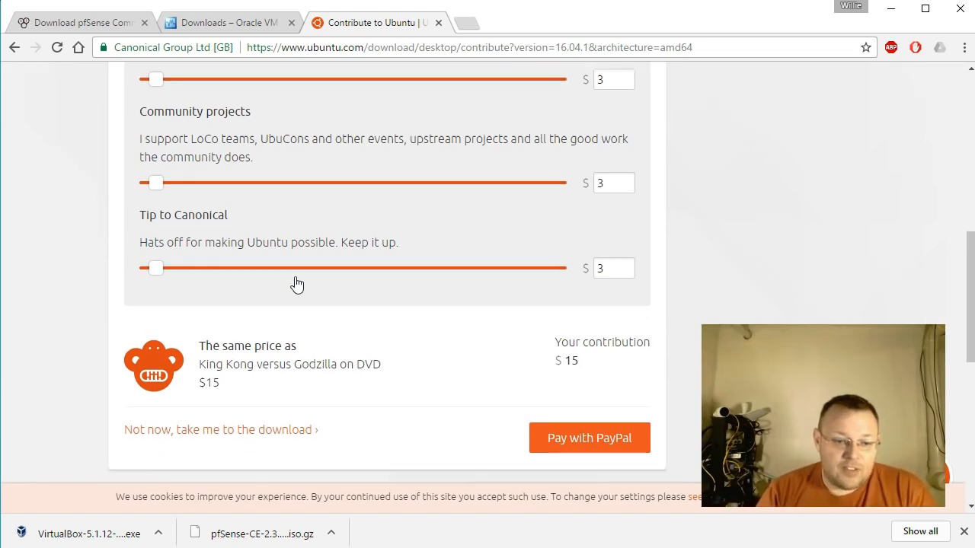
click(210, 368)
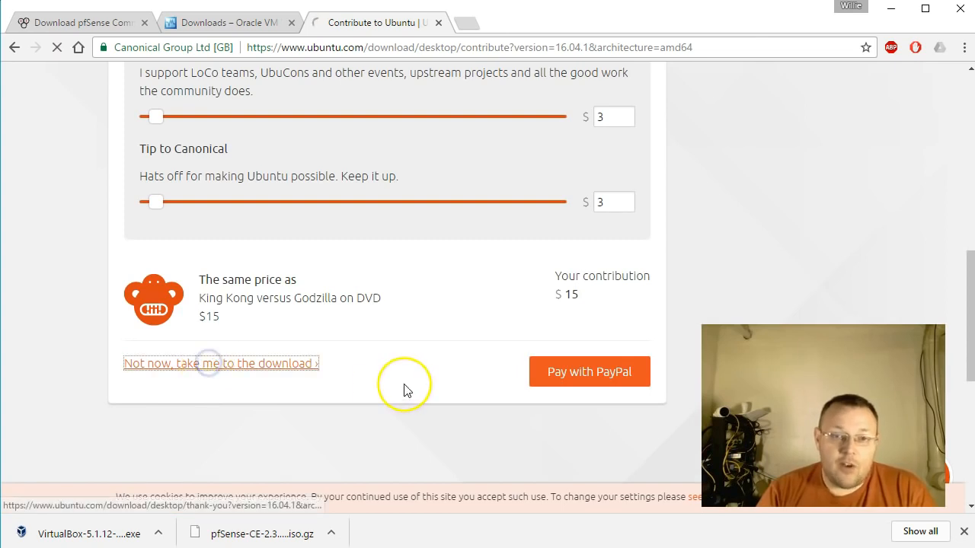
scroll(392, 352, down, 1)
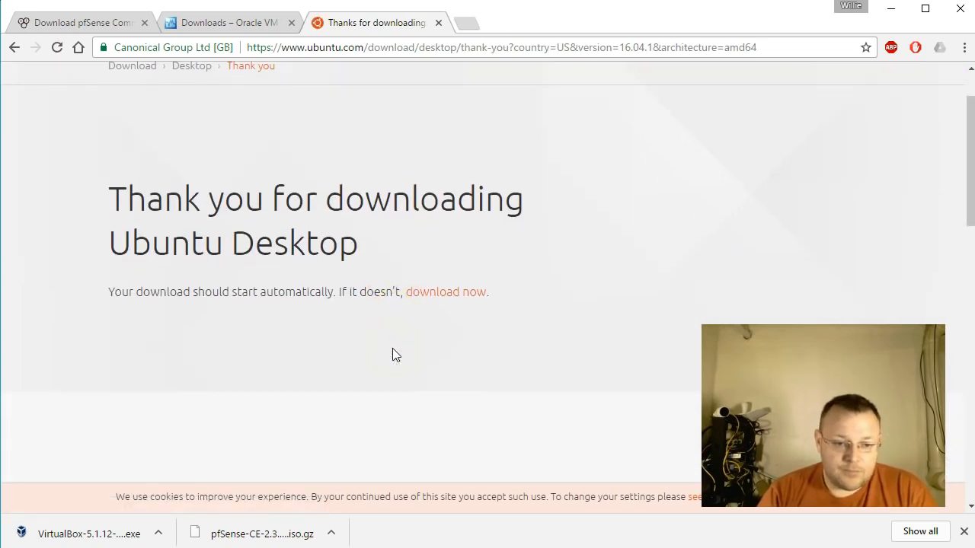
click(425, 302)
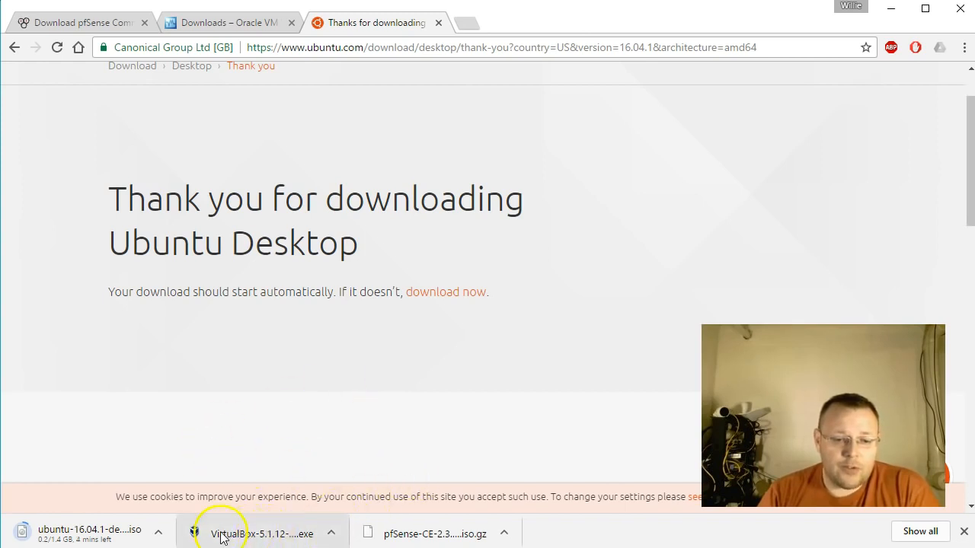
Run the downloaded VirtualBox 5.1.12 installer and accept the default features, install location, shortcuts and file associations.
click(263, 534)
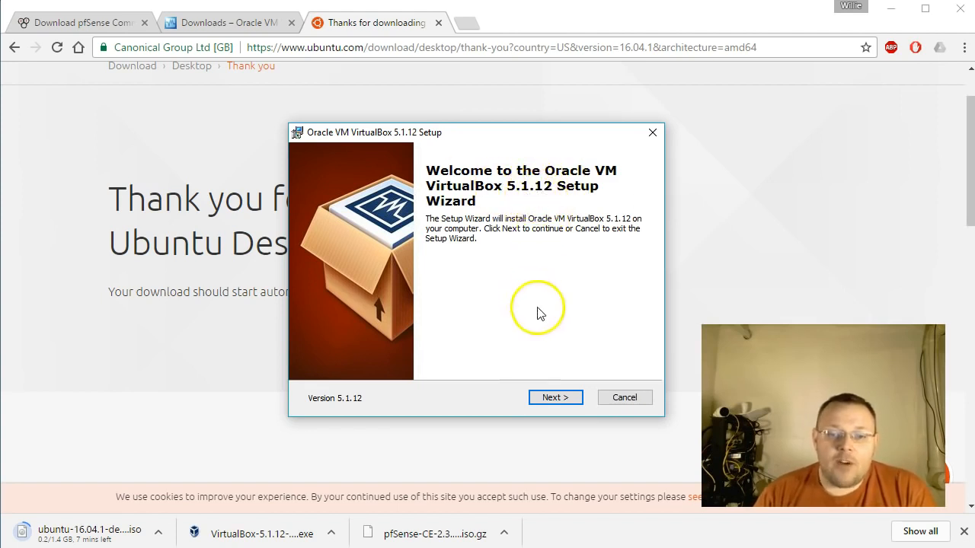
click(555, 400)
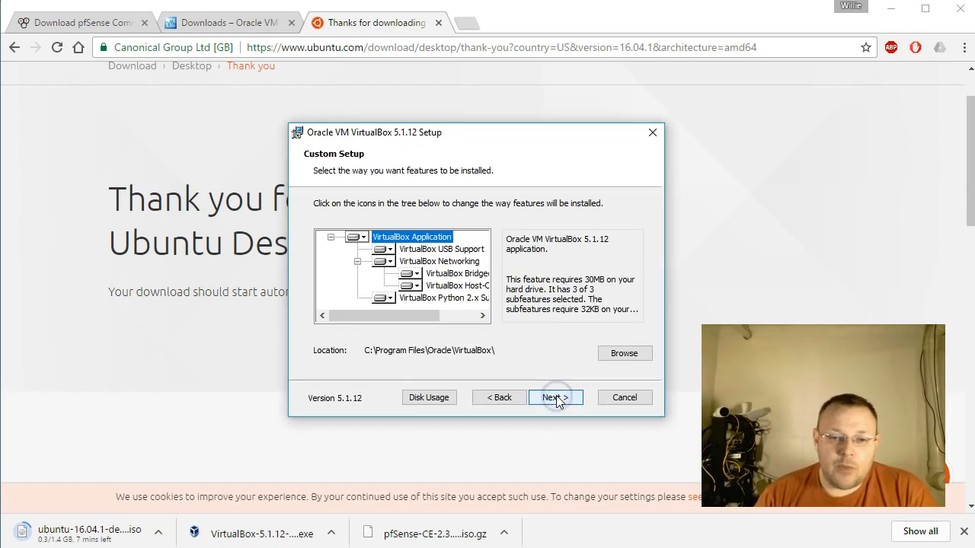
drag(406, 321, 359, 309)
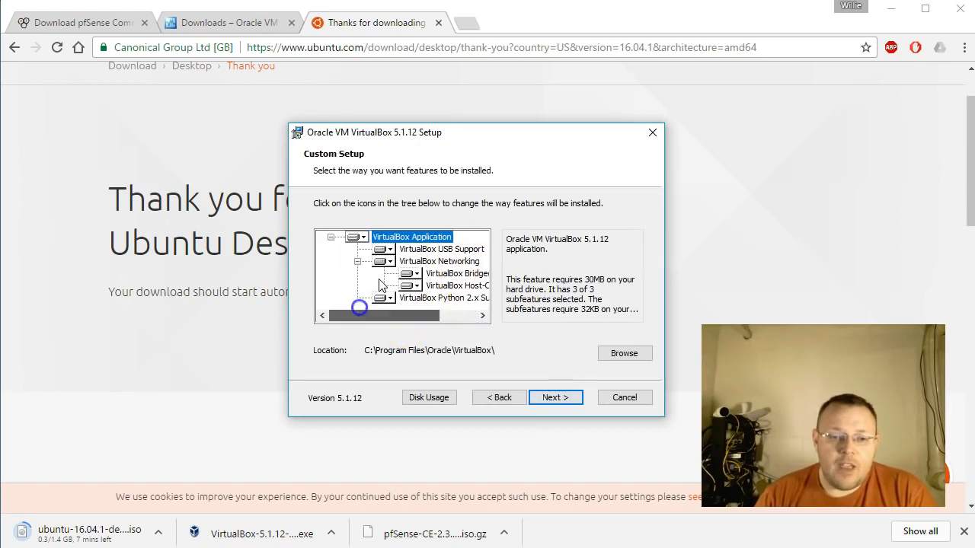
scroll(399, 250, down, 1)
scroll(400, 251, up, 1)
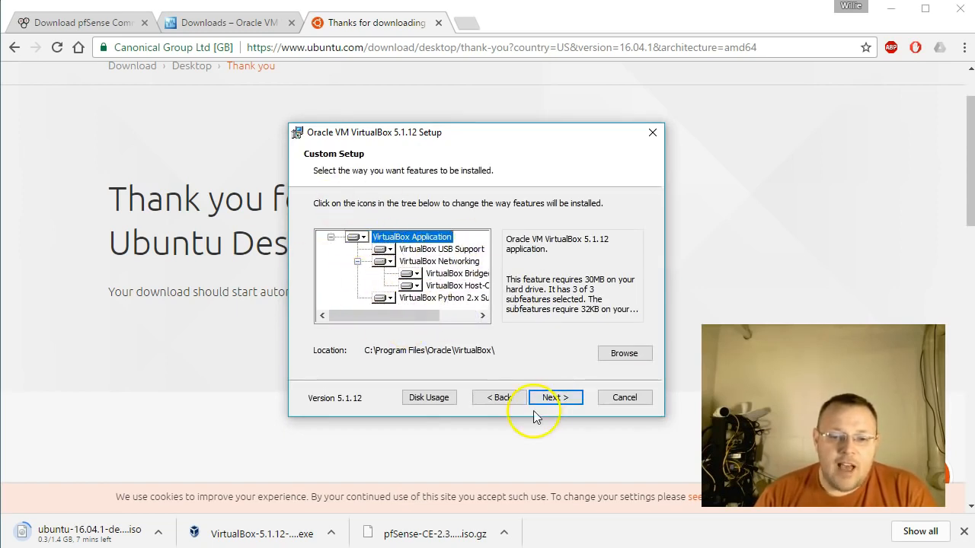
click(556, 398)
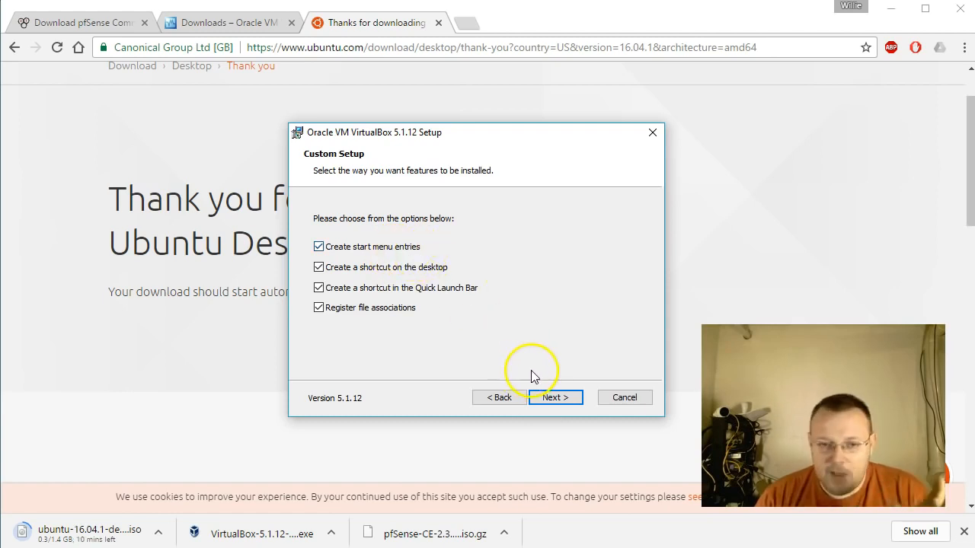
click(561, 396)
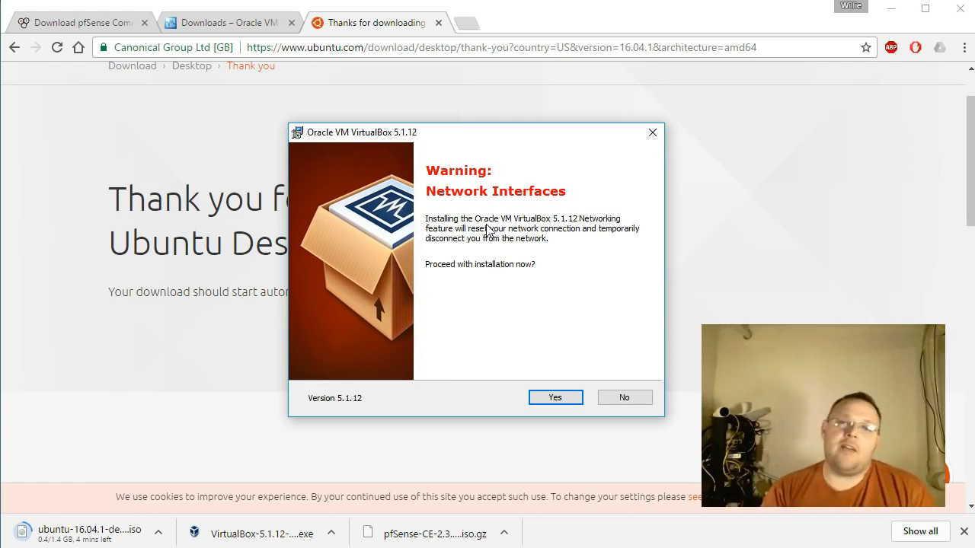
Accept the network interruption and install VirtualBox 5.1.12 with the Oracle device software, starting VirtualBox when setup finishes.
click(571, 401)
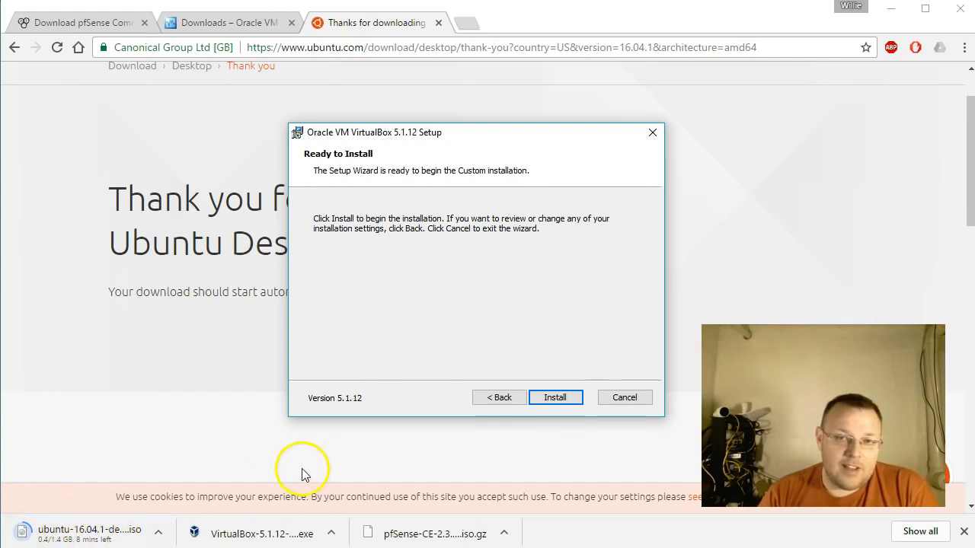
click(555, 402)
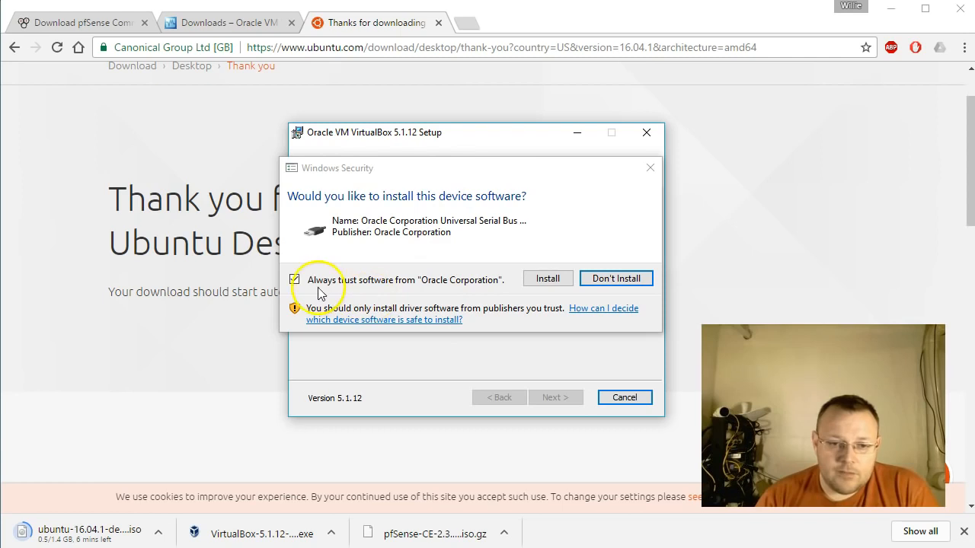
click(549, 280)
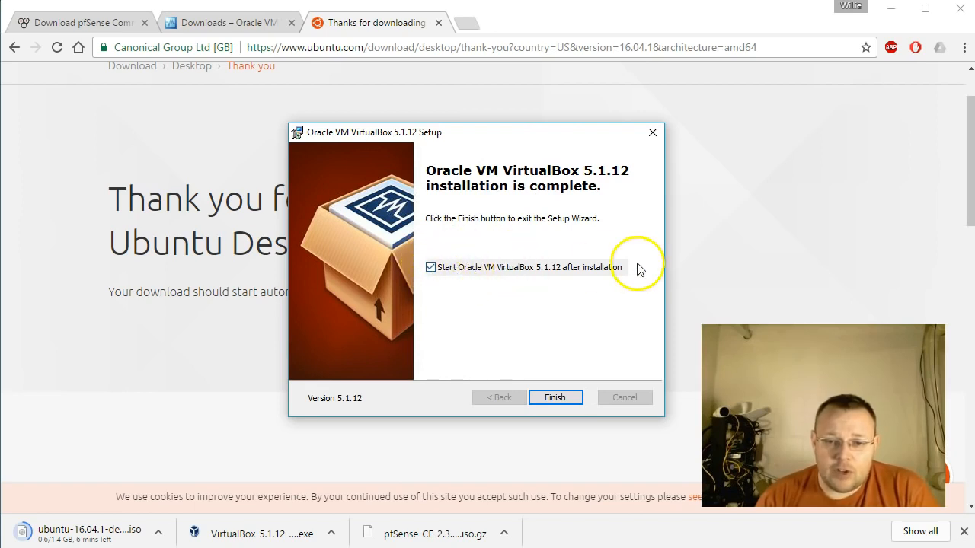
click(556, 398)
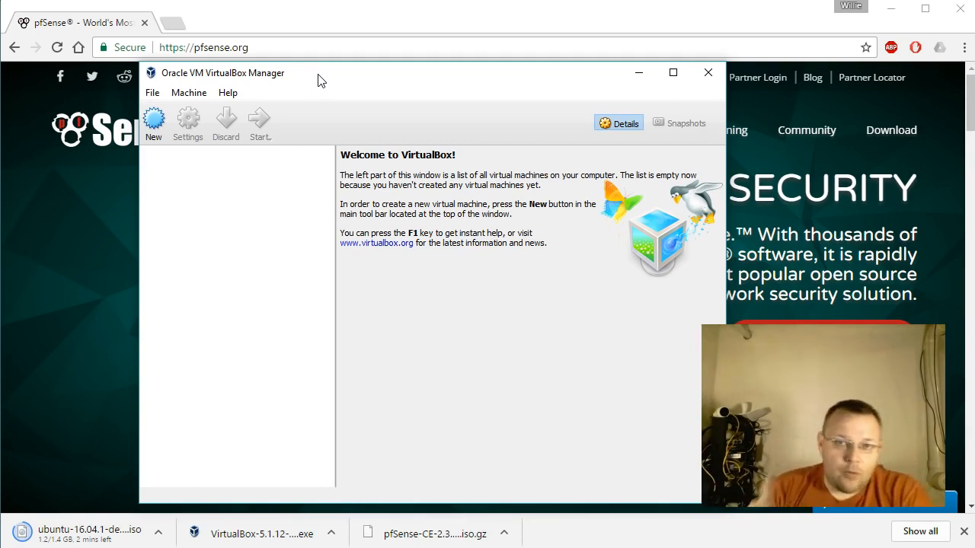
click(63, 40)
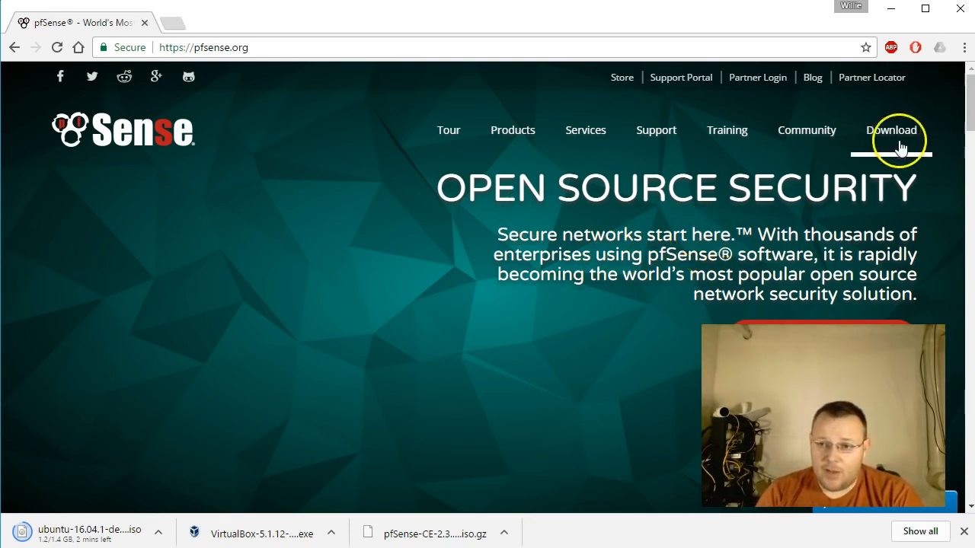
scroll(958, 104, down, 1)
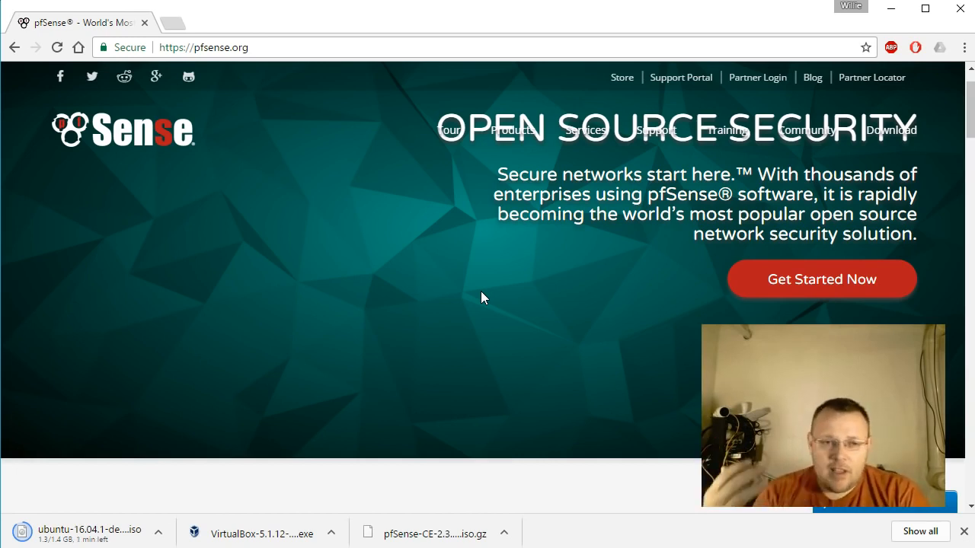
click(470, 313)
scroll(472, 316, up, 1)
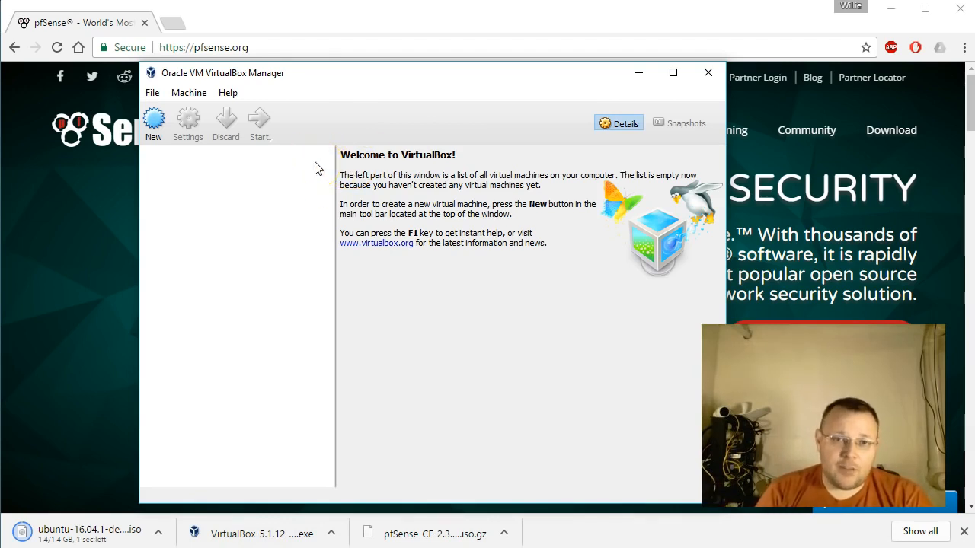
Create a new virtual machine named pfSense with type BSD and version FreeBSD (64-bit).
click(155, 120)
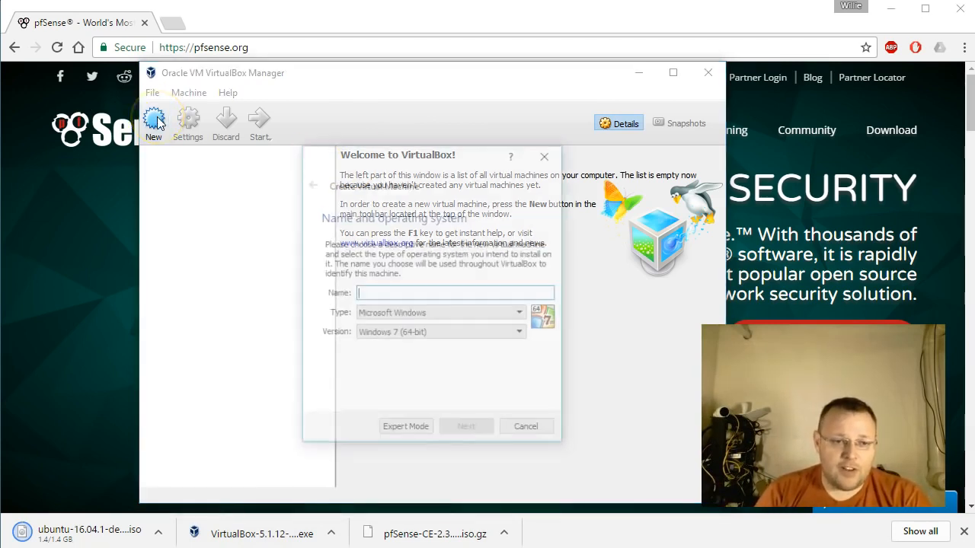
text(pfSense)
key(Tab)
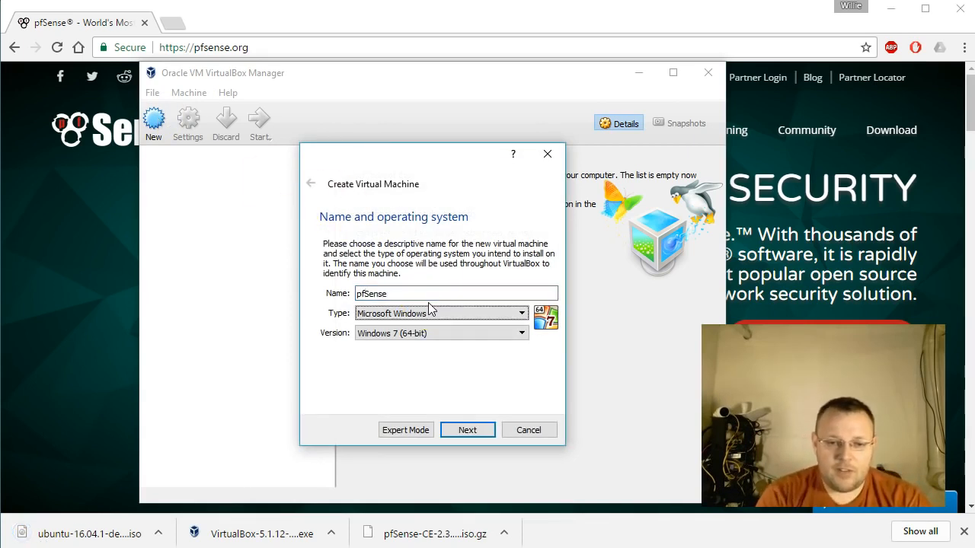
click(493, 314)
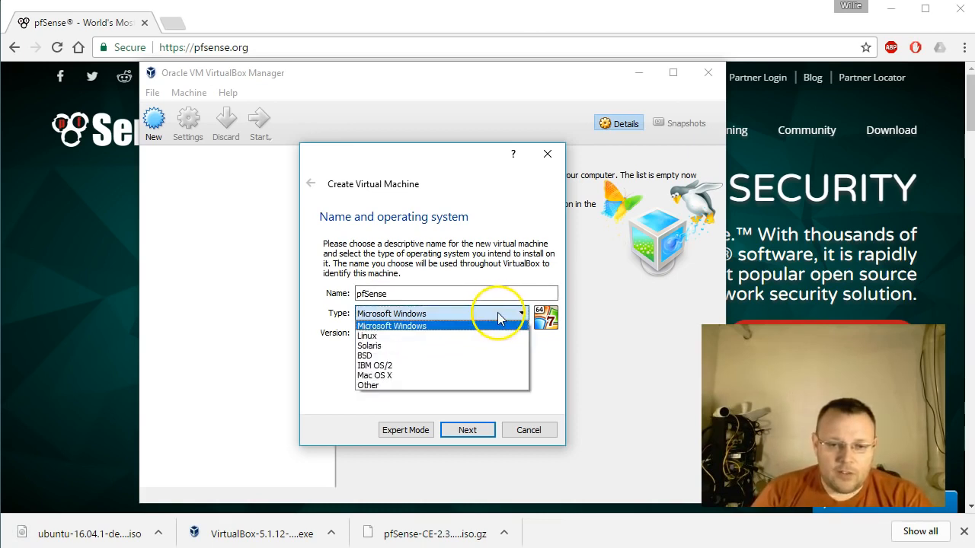
click(406, 356)
click(491, 334)
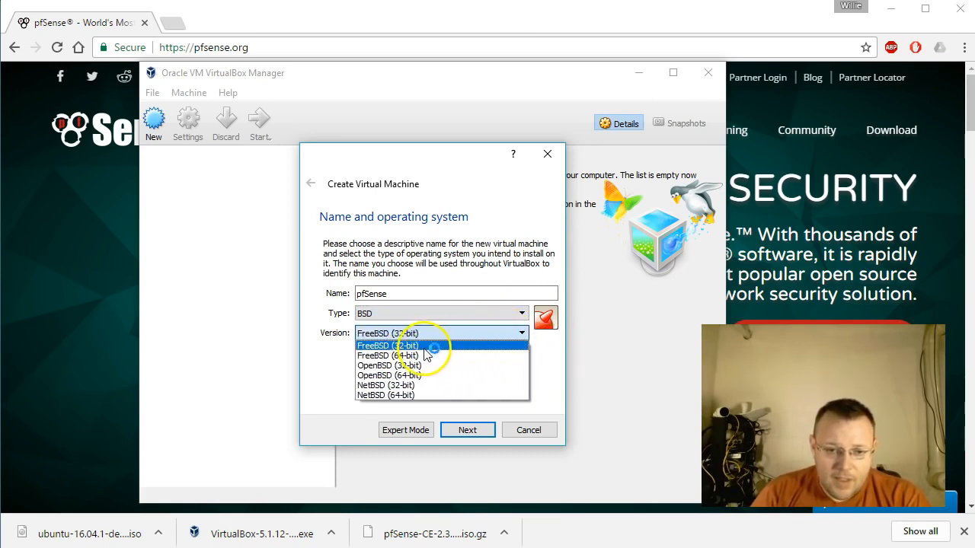
click(425, 356)
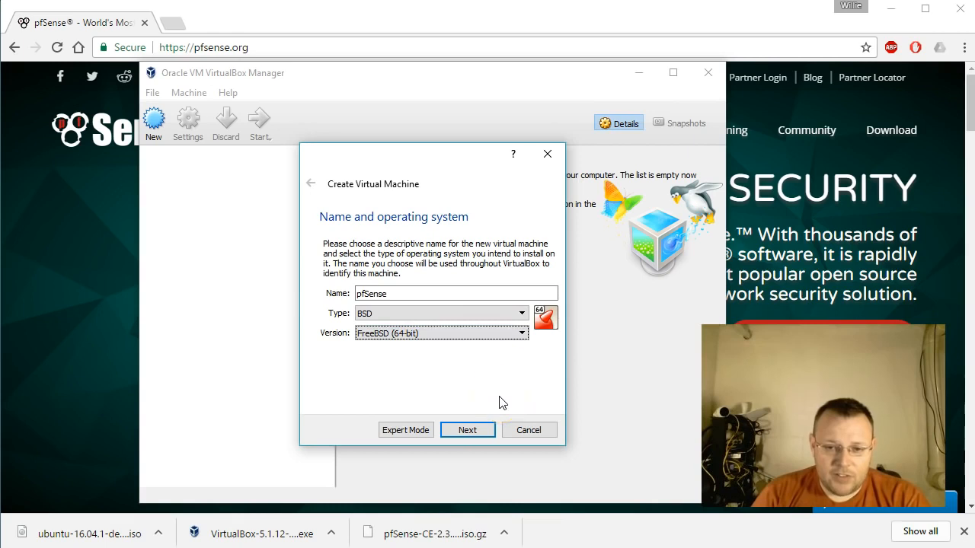
click(471, 431)
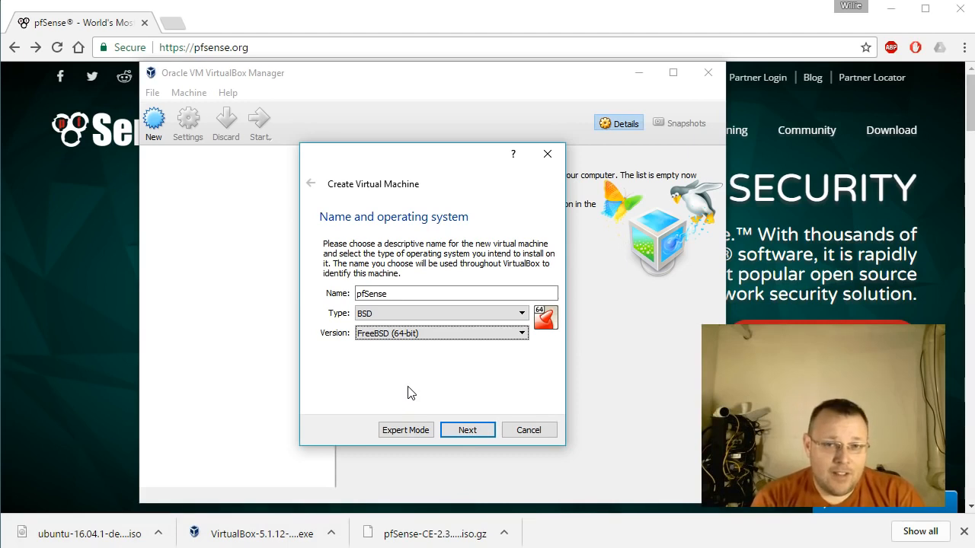
click(584, 461)
click(466, 431)
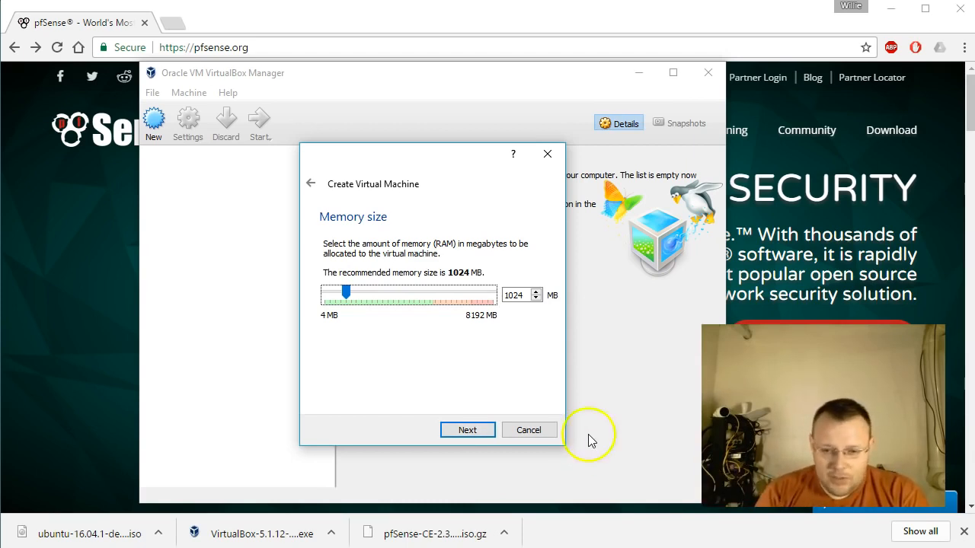
Accept 1024 MB of memory for the pfSense virtual machine.
key(ctrl+shift+Escape)
click(524, 0)
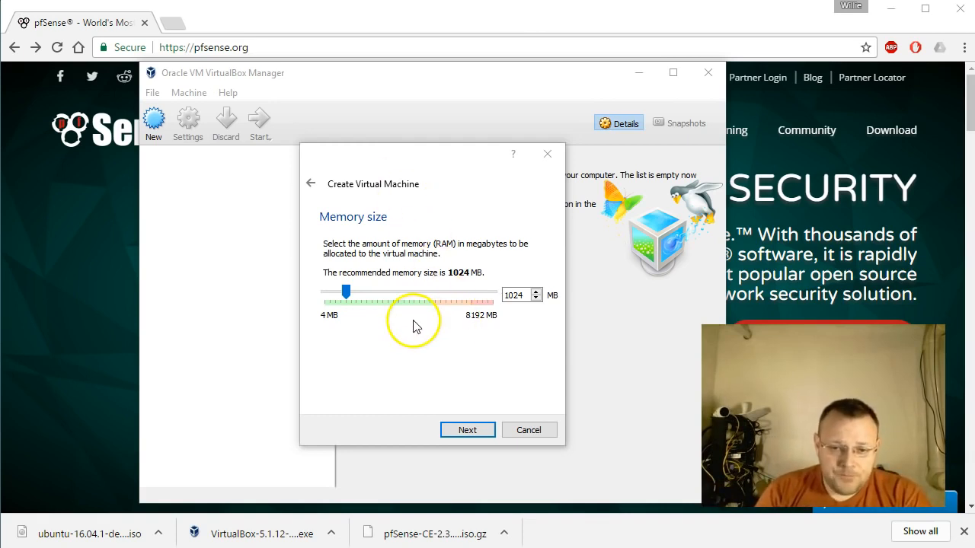
click(482, 431)
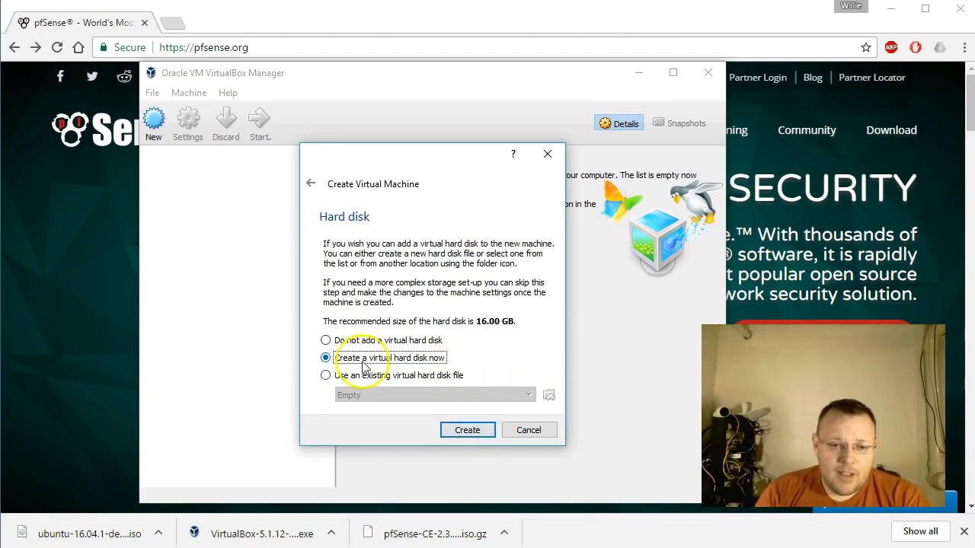
Create a dynamically allocated VDI virtual hard disk named pfSense with a size of 8 GB.
click(470, 431)
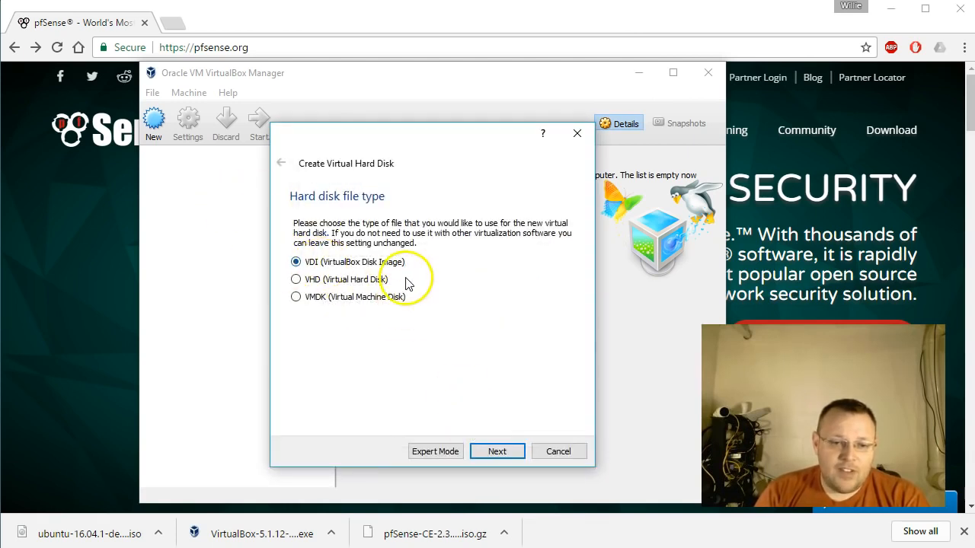
click(495, 452)
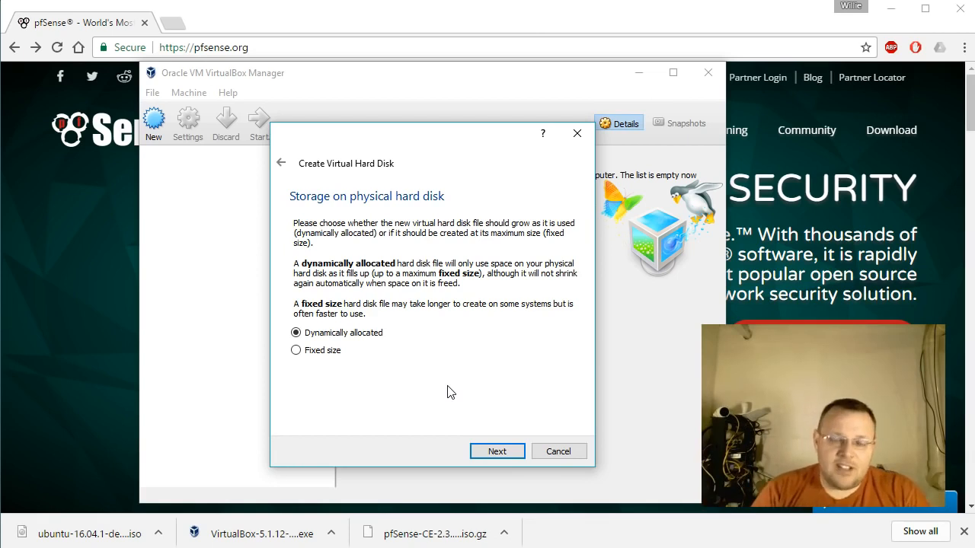
click(496, 451)
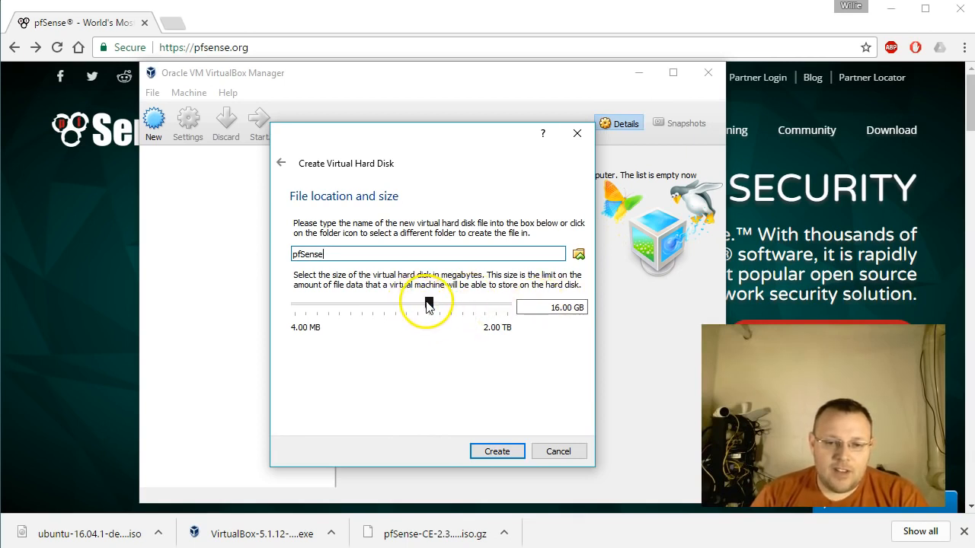
double_click(564, 307)
text(8)
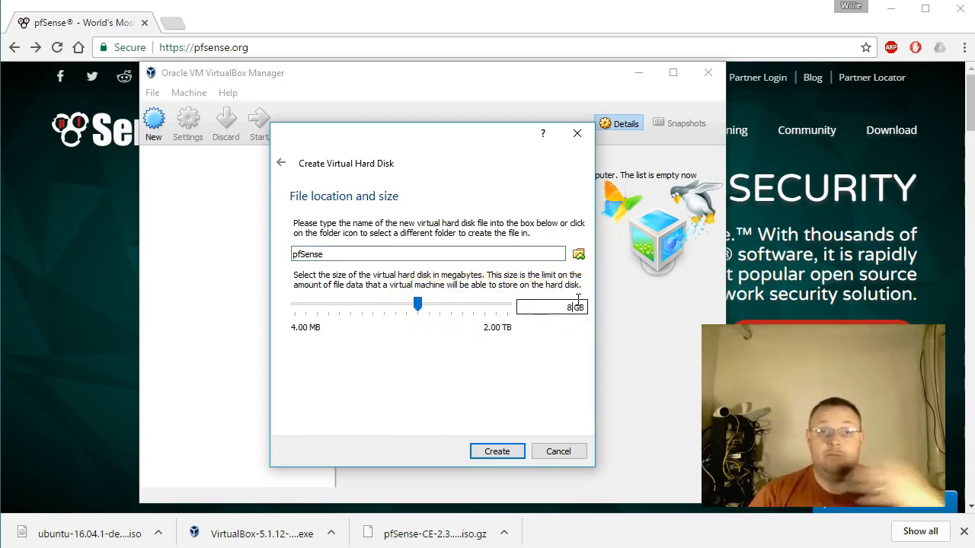
click(498, 455)
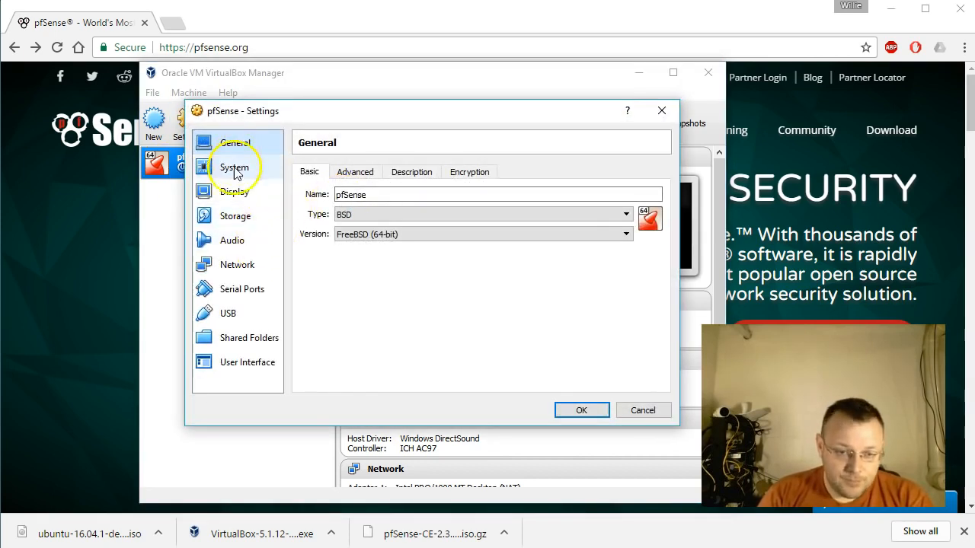
In the pfSense machine's storage settings, load pfSense-CE-2.3.2-RELEASE-amd64.iso from the Downloads folder into the empty optical drive.
click(238, 218)
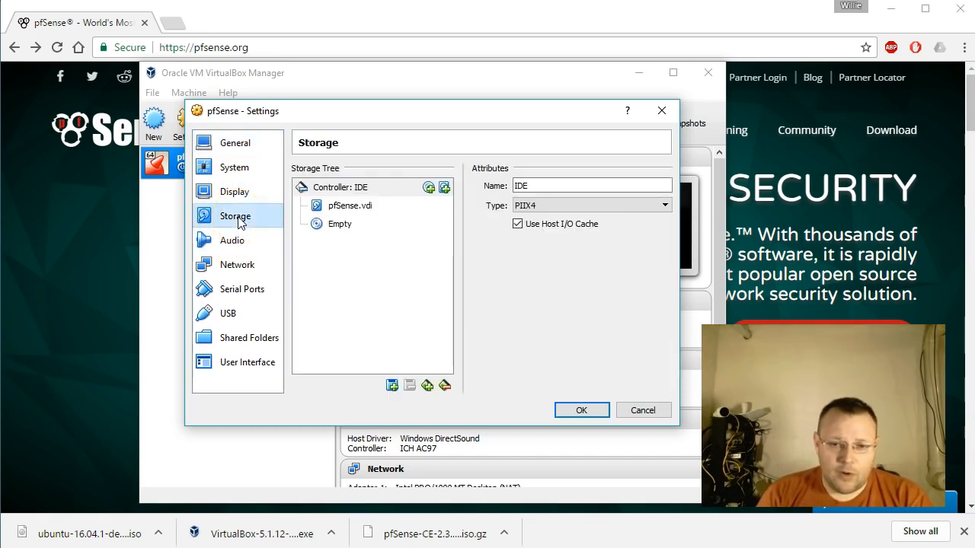
click(329, 229)
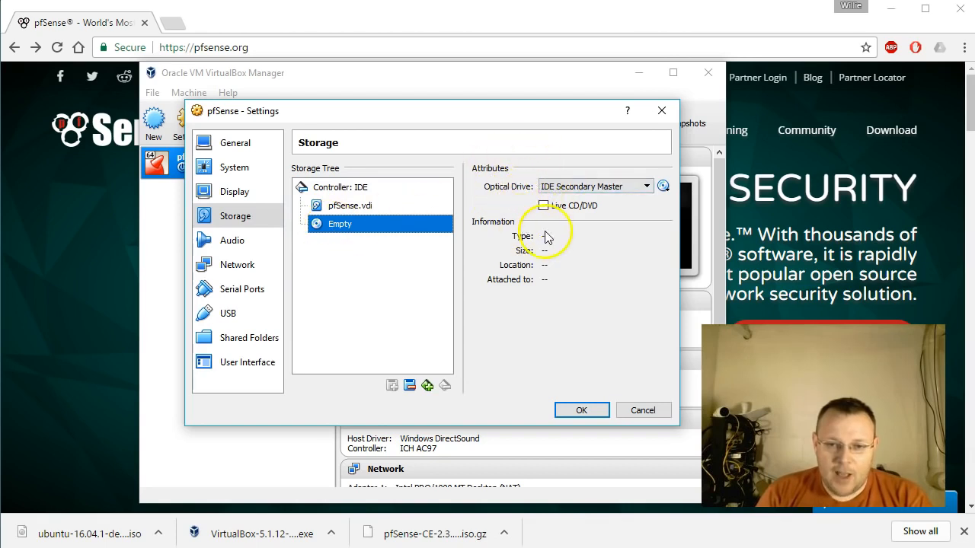
click(663, 187)
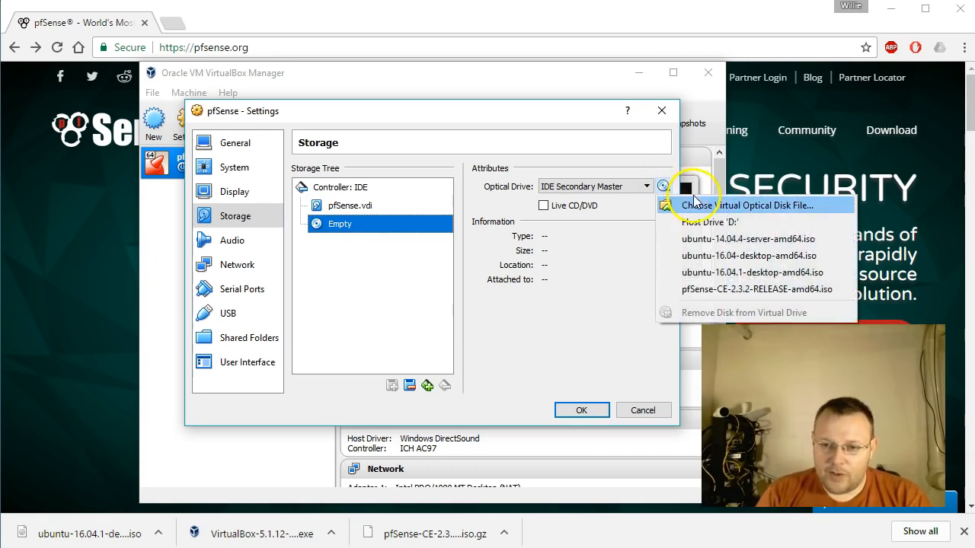
click(736, 206)
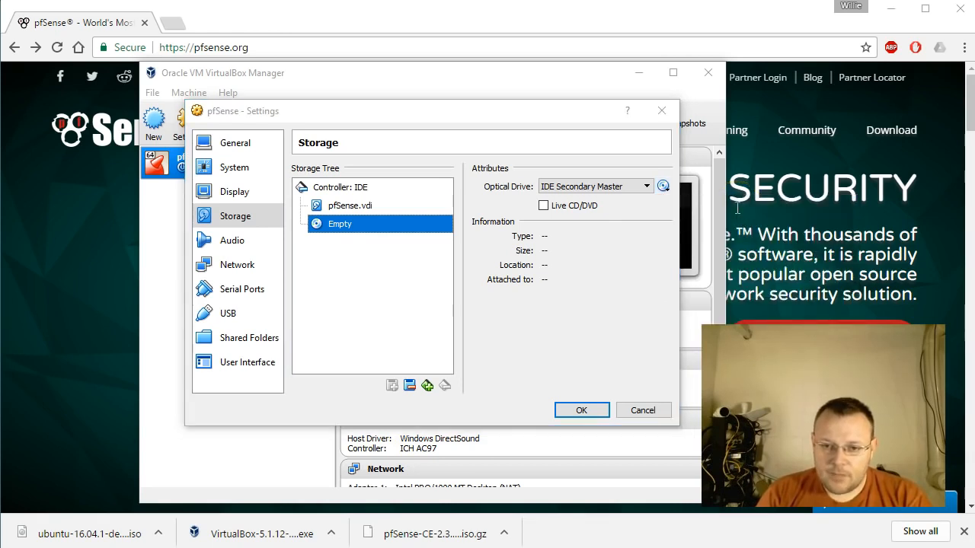
drag(488, 141, 438, 118)
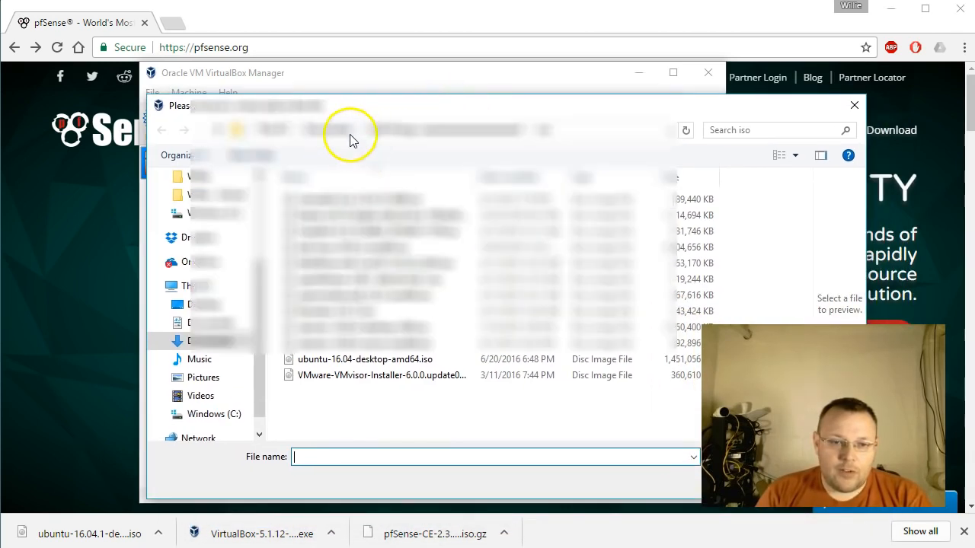
click(333, 130)
drag(468, 102, 419, 67)
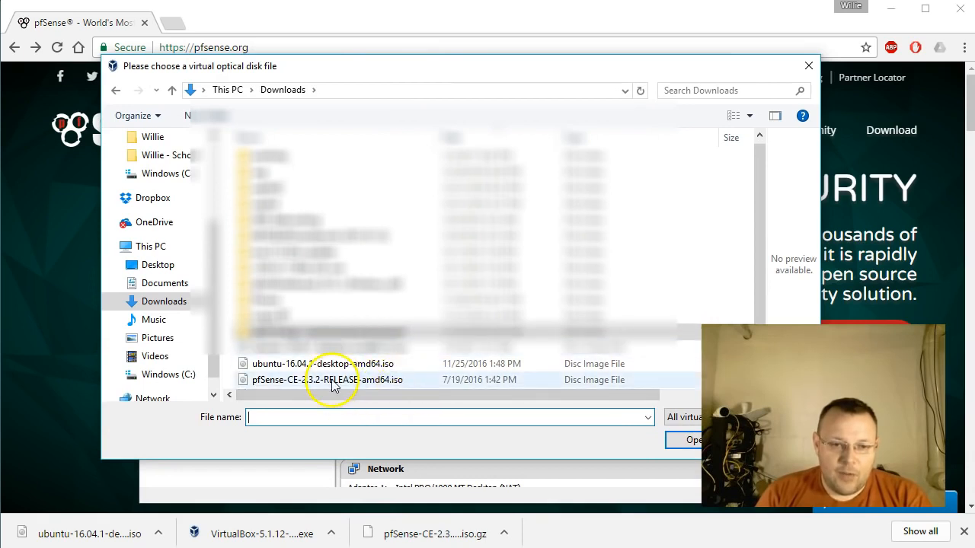
click(355, 386)
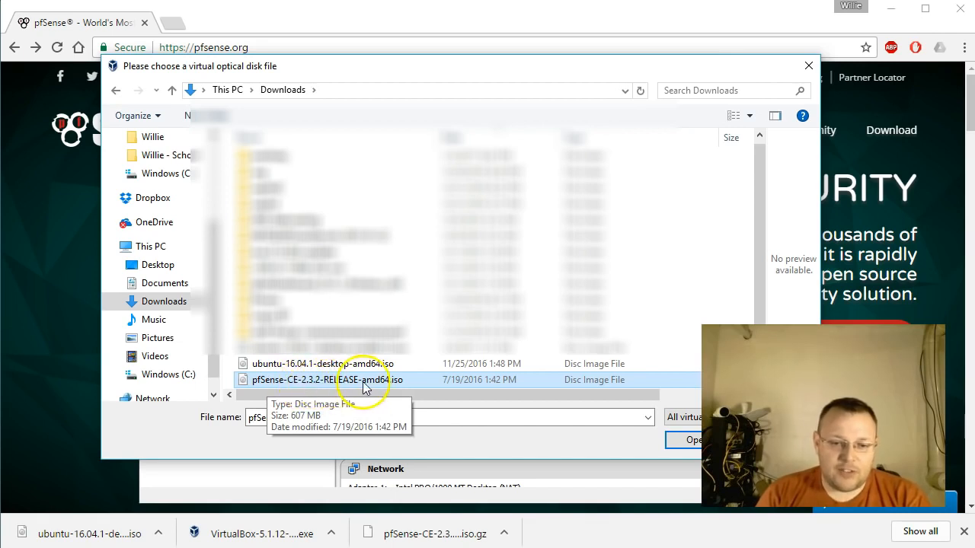
double_click(415, 382)
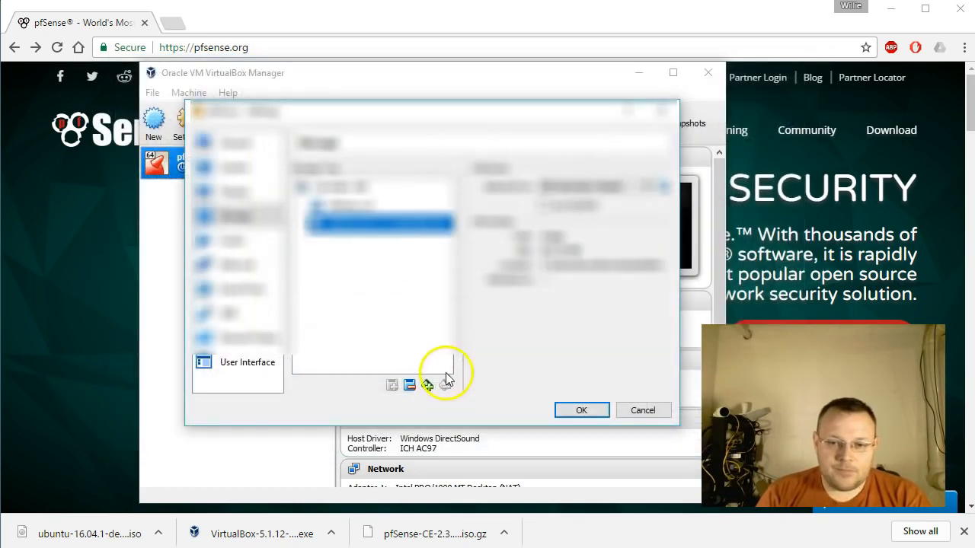
In the pfSense machine's network settings, attach Adapter 1 as a Bridged Adapter to the Realtek PCIe GBE Family Controller.
click(245, 268)
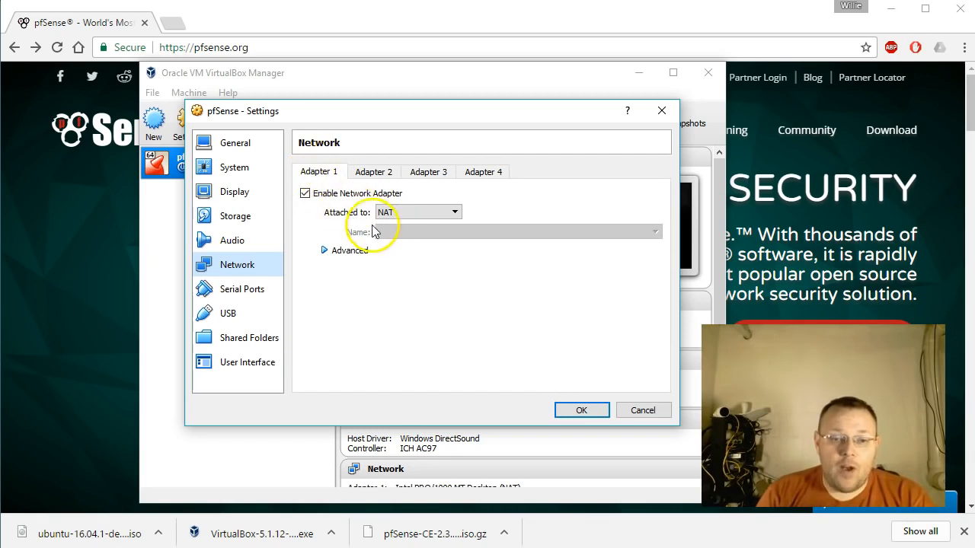
click(404, 213)
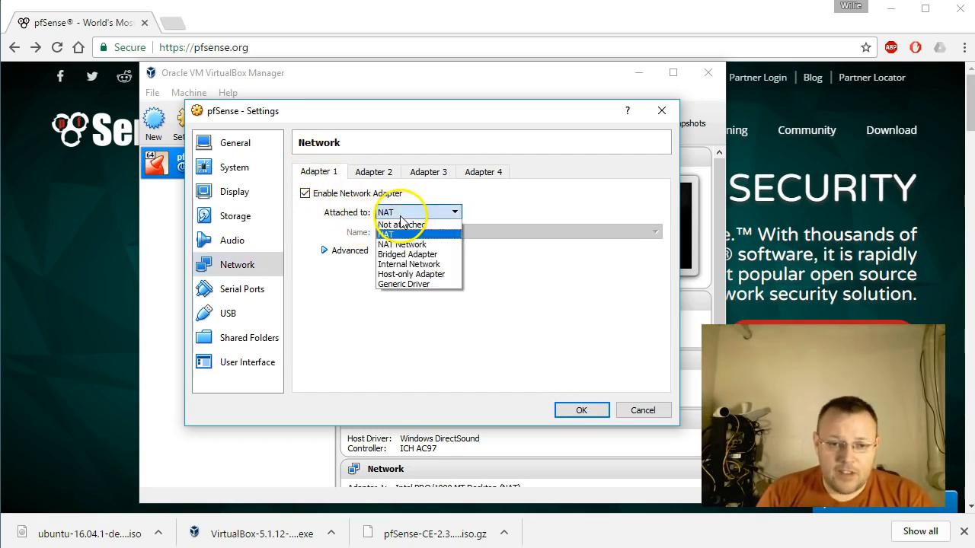
click(412, 255)
click(449, 261)
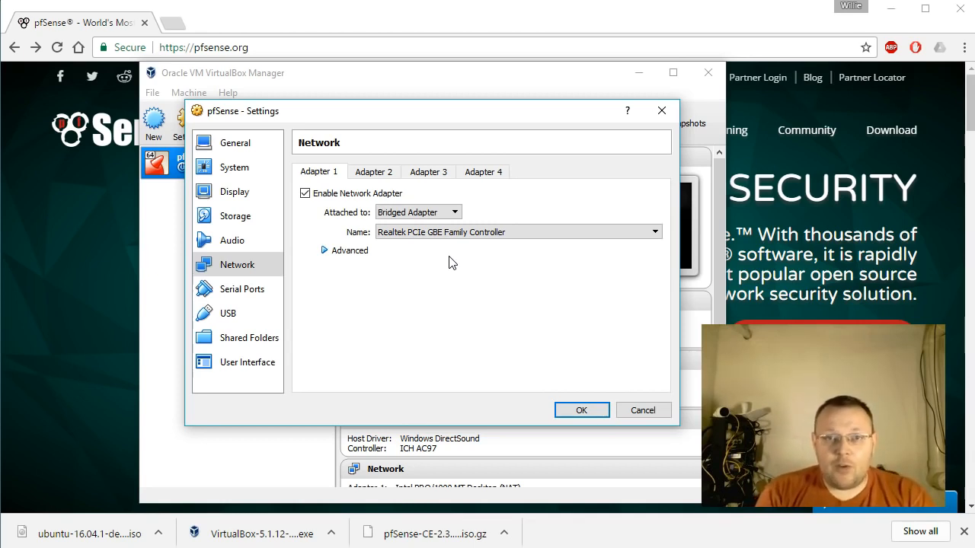
click(463, 236)
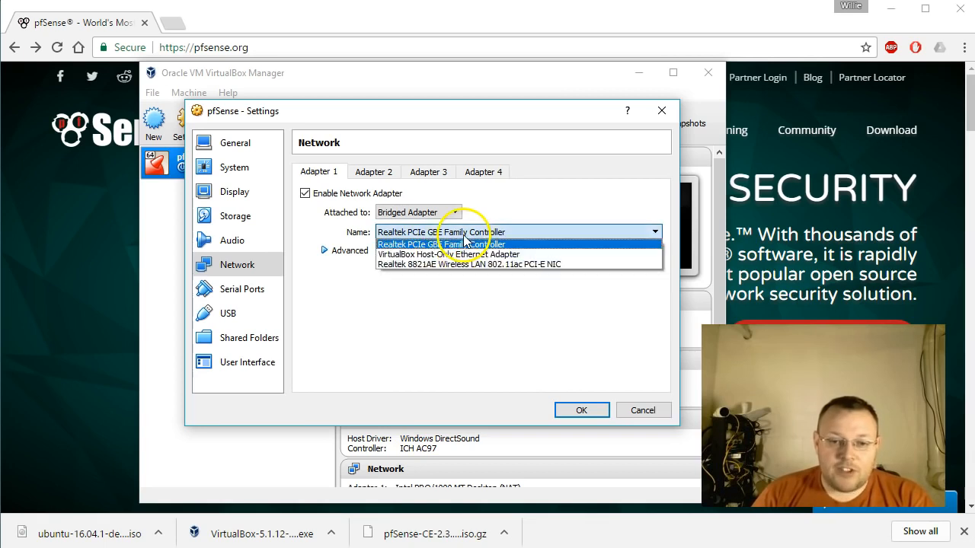
click(457, 245)
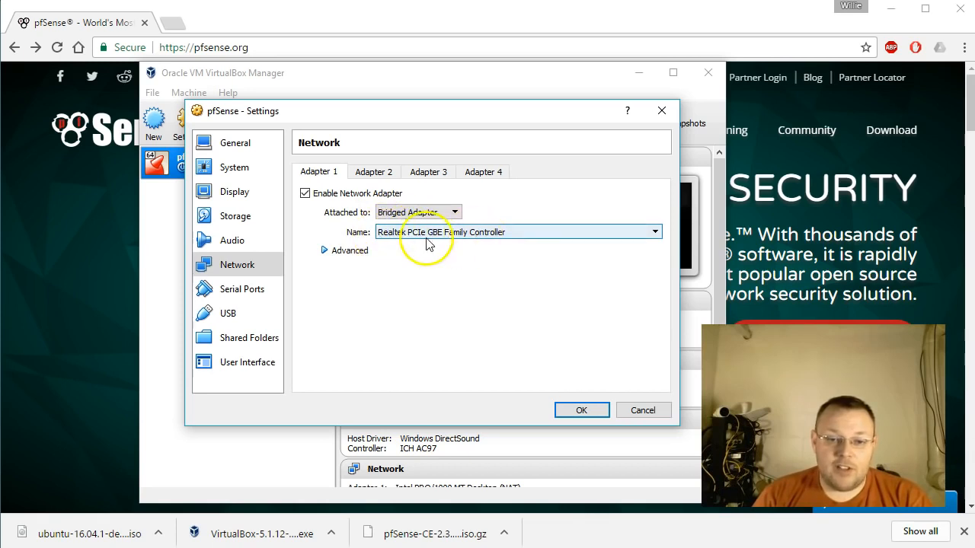
click(472, 234)
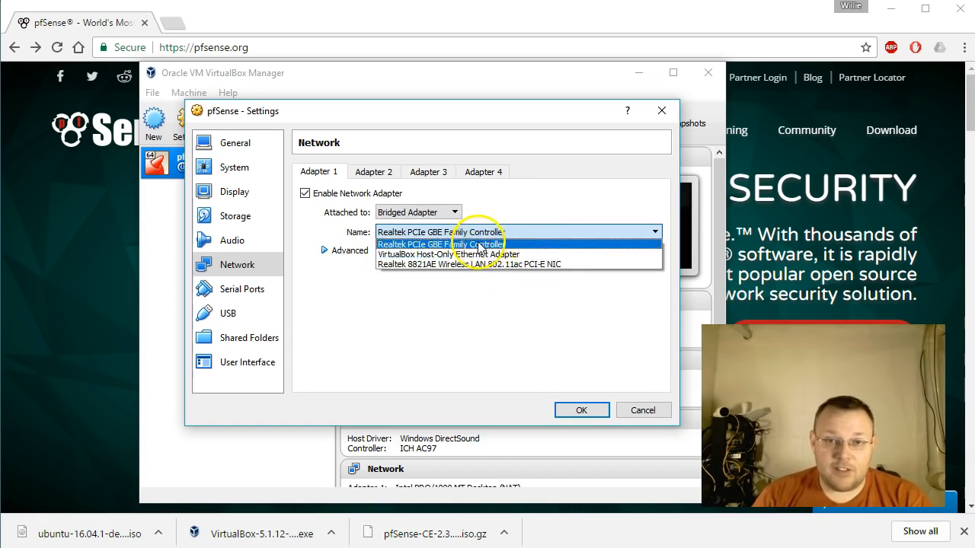
click(427, 245)
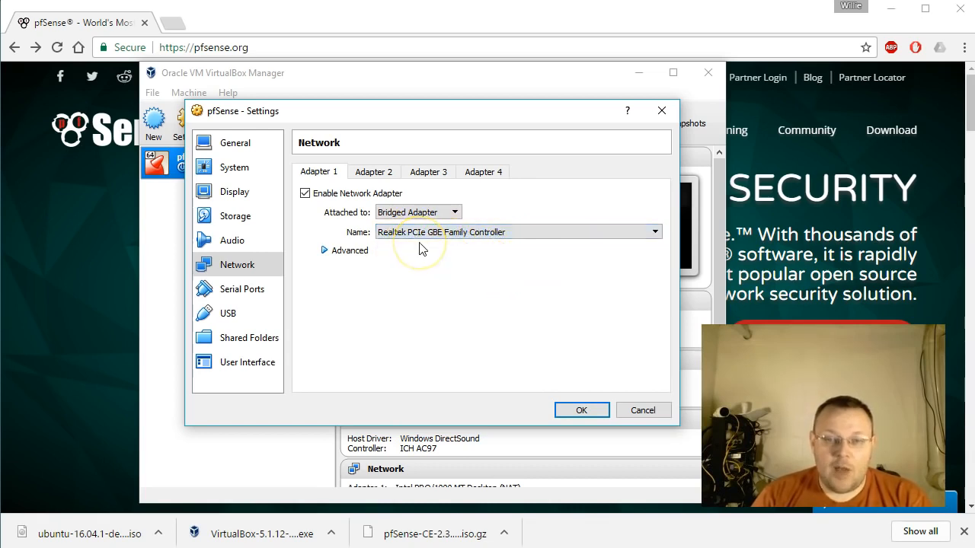
click(325, 252)
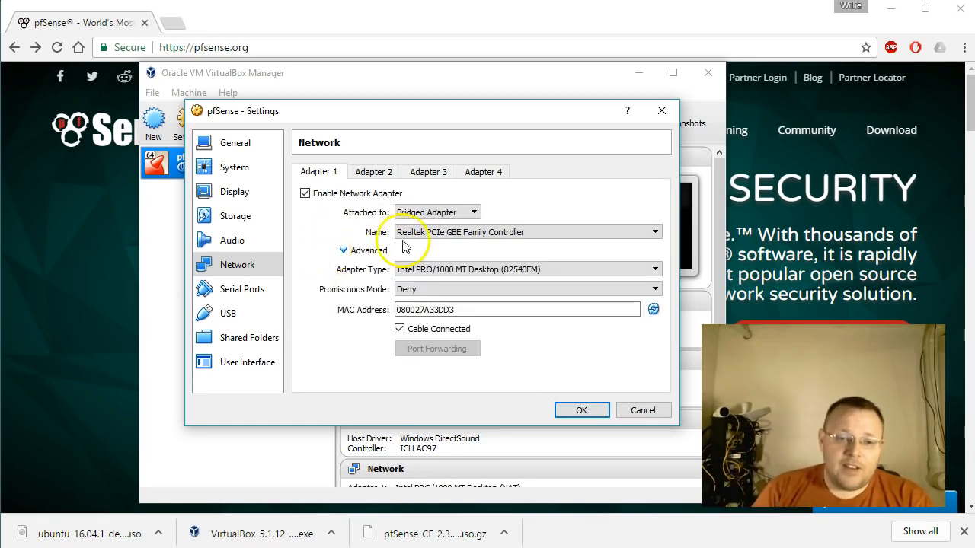
click(343, 250)
Enable network Adapter 2, attach it to an Internal Network named pfsense, and save the machine settings.
click(371, 173)
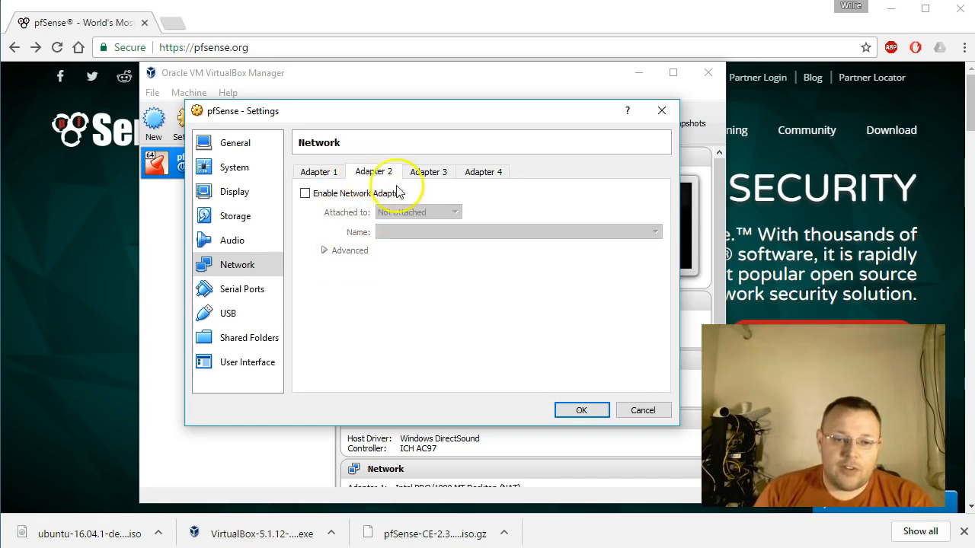
click(306, 194)
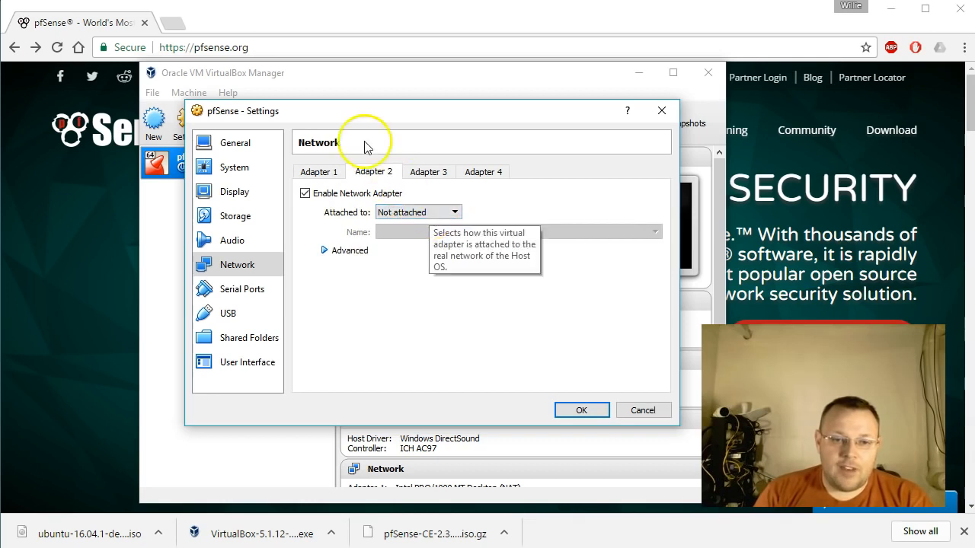
click(425, 212)
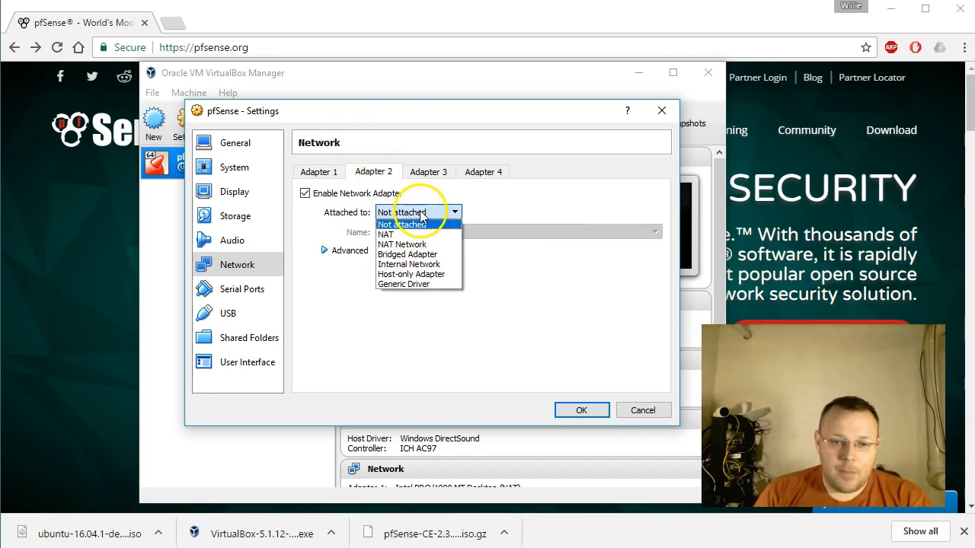
click(434, 264)
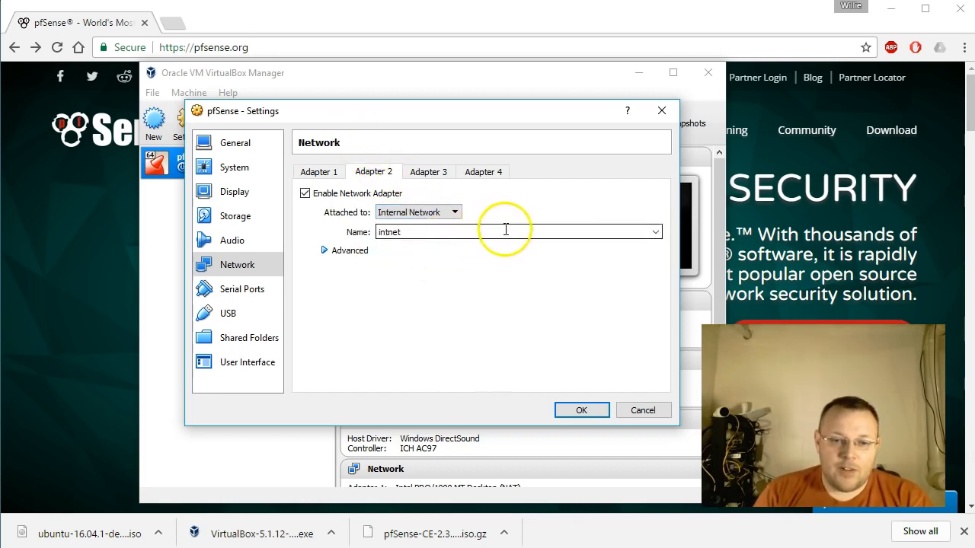
click(655, 231)
click(655, 231)
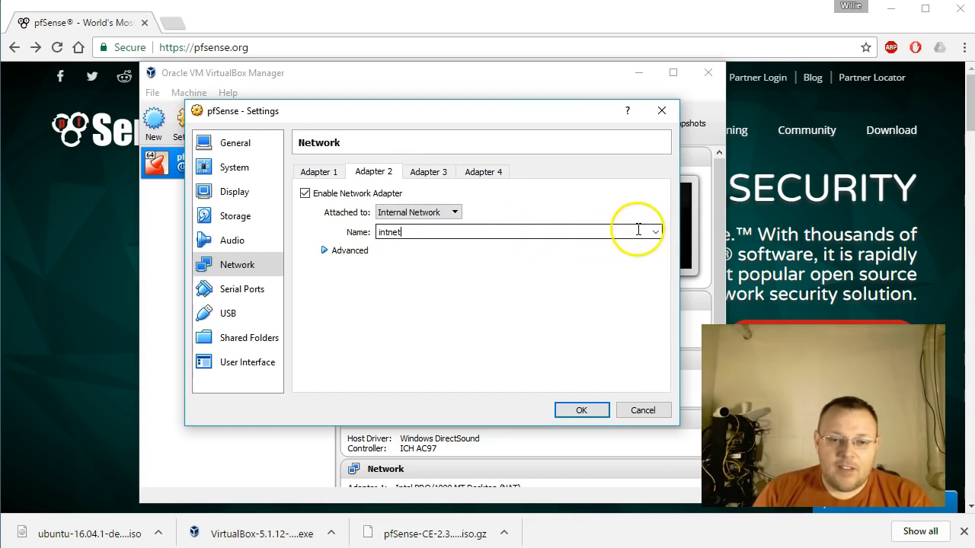
double_click(424, 233)
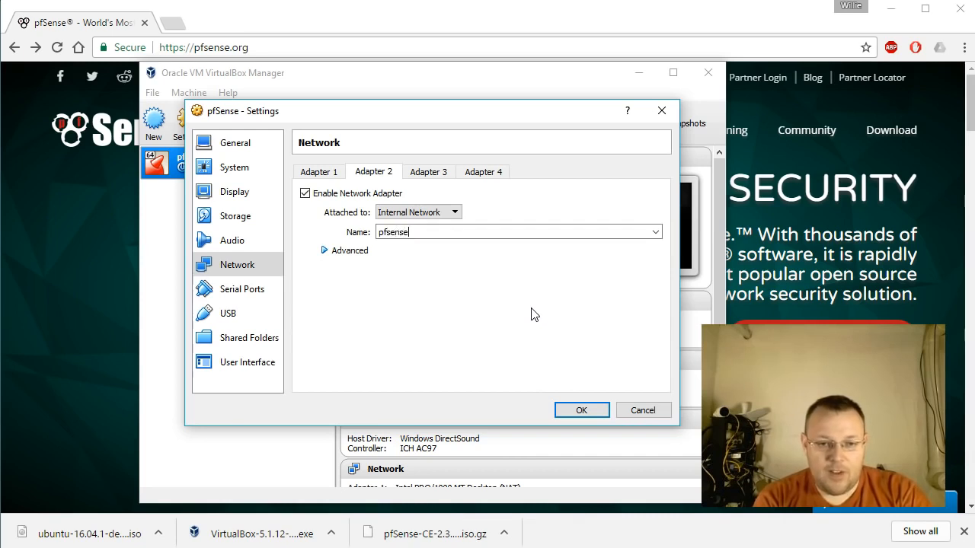
click(324, 251)
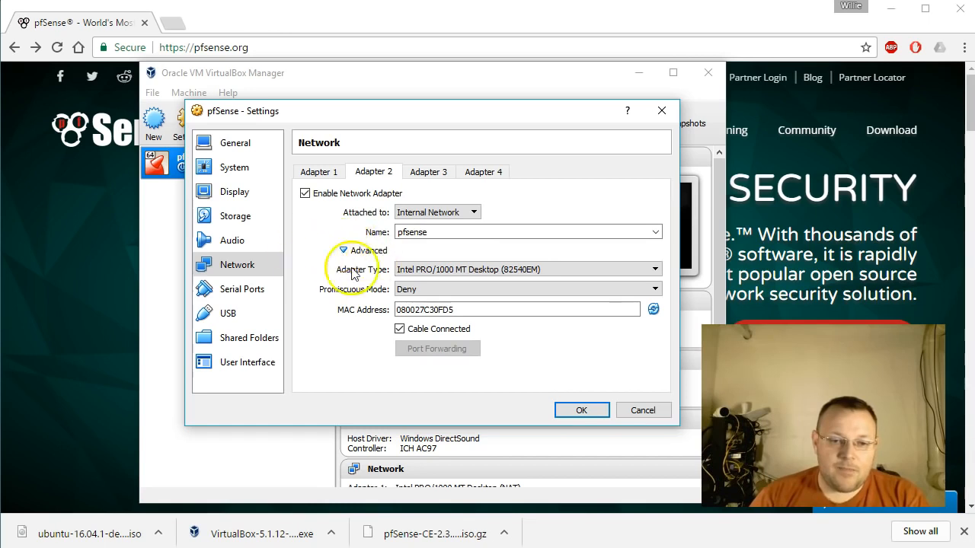
click(344, 255)
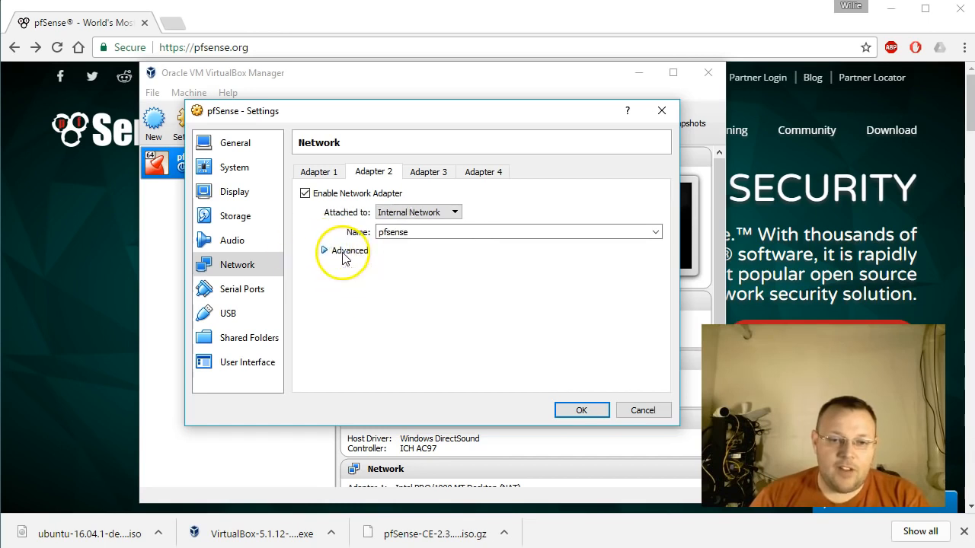
click(581, 411)
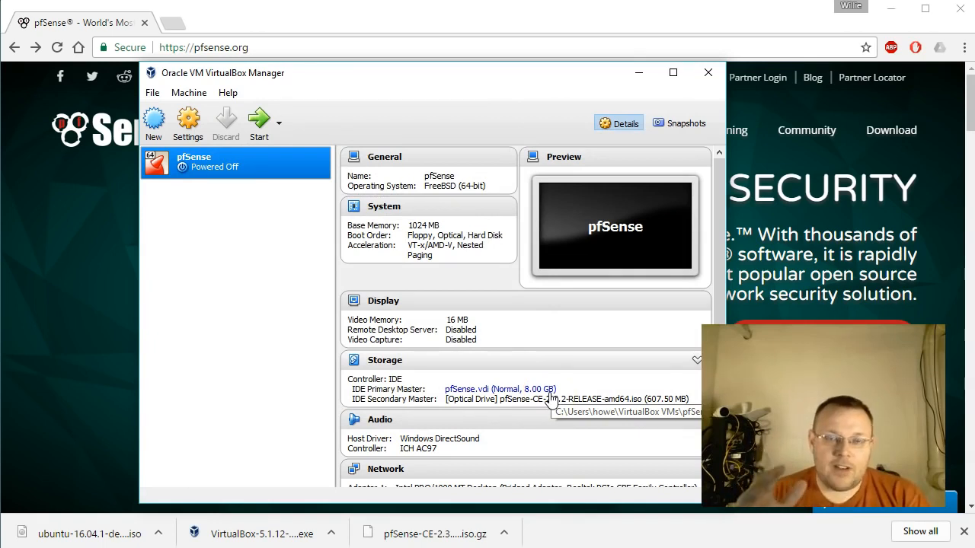
Start the pfSense virtual machine.
click(61, 197)
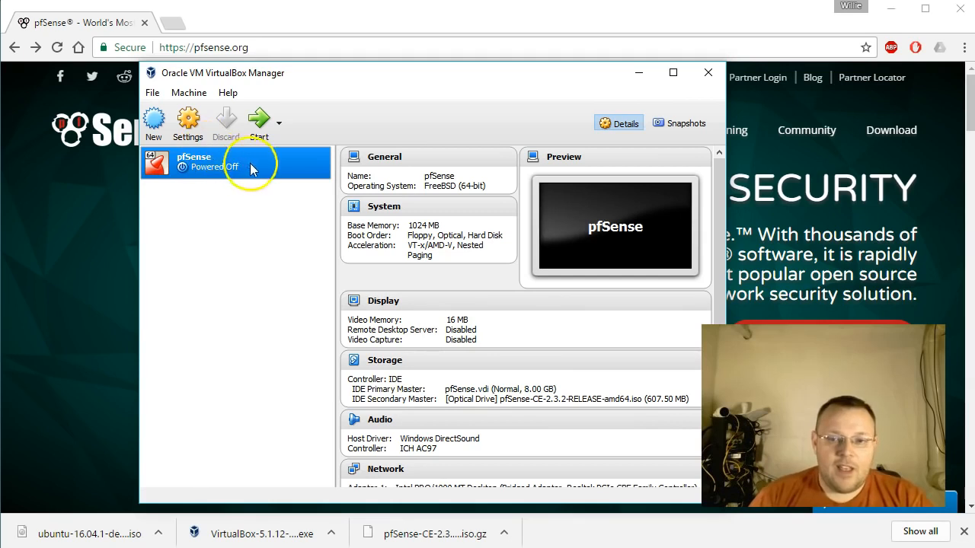
right_click(218, 166)
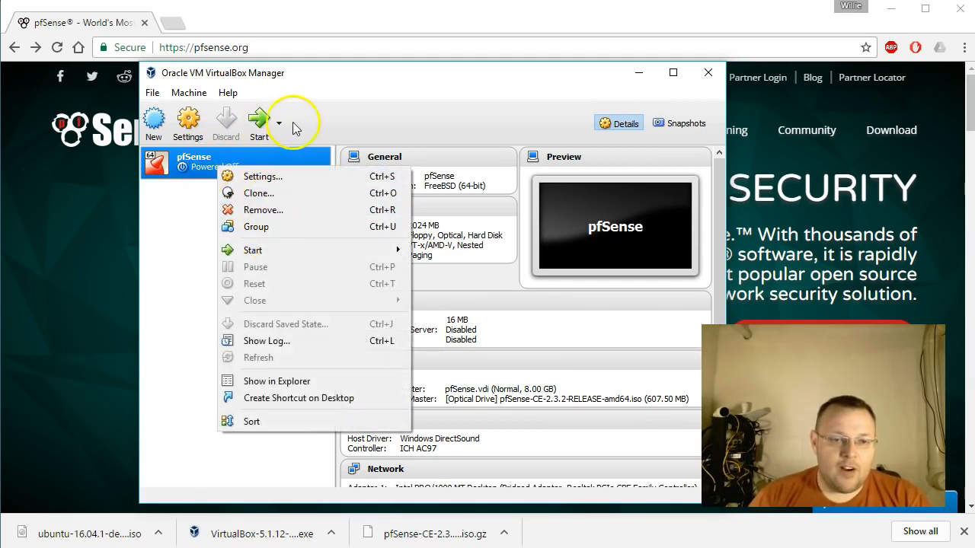
mouse_move(288, 249)
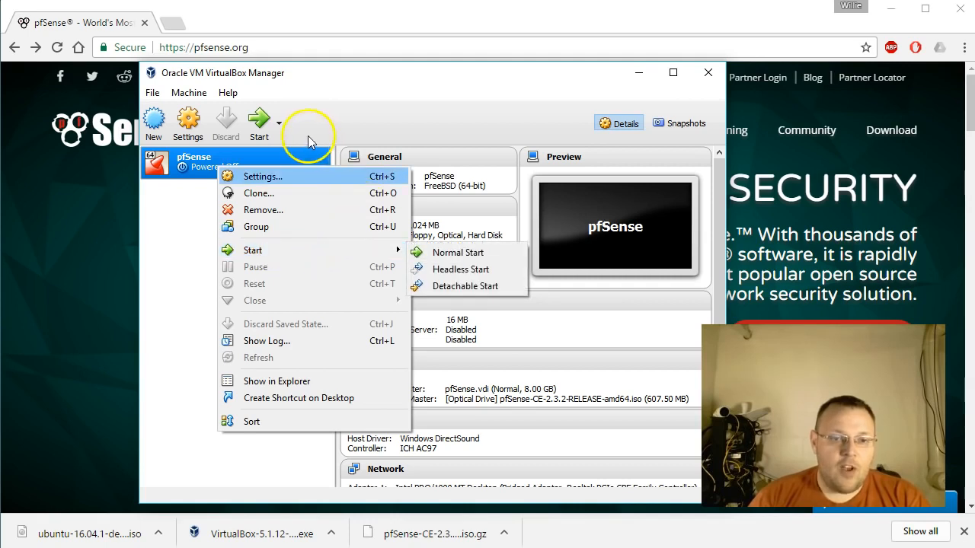
click(260, 123)
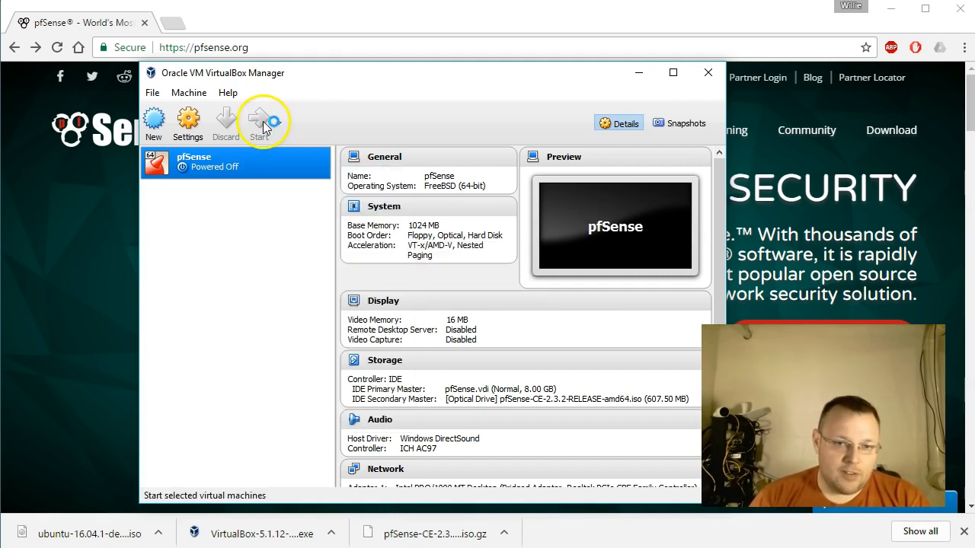
click(500, 104)
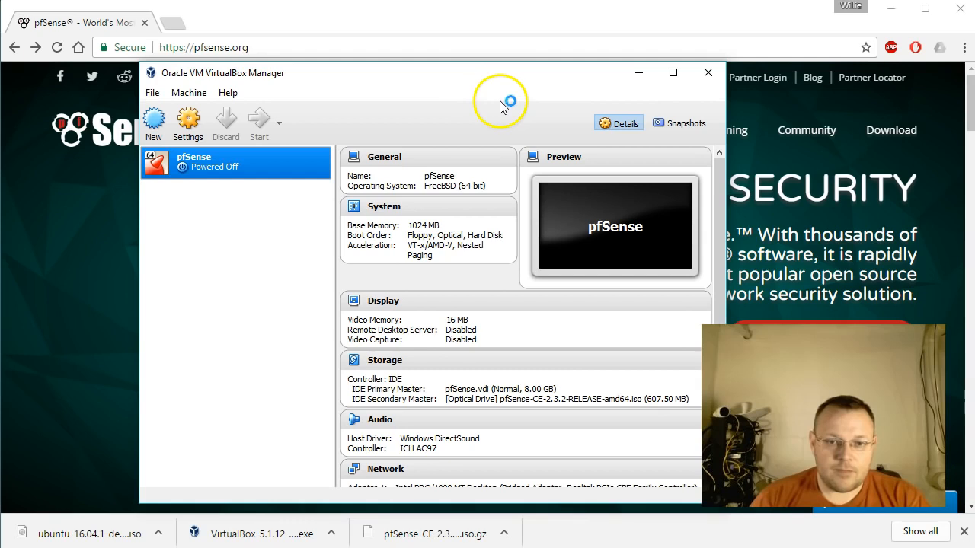
click(424, 139)
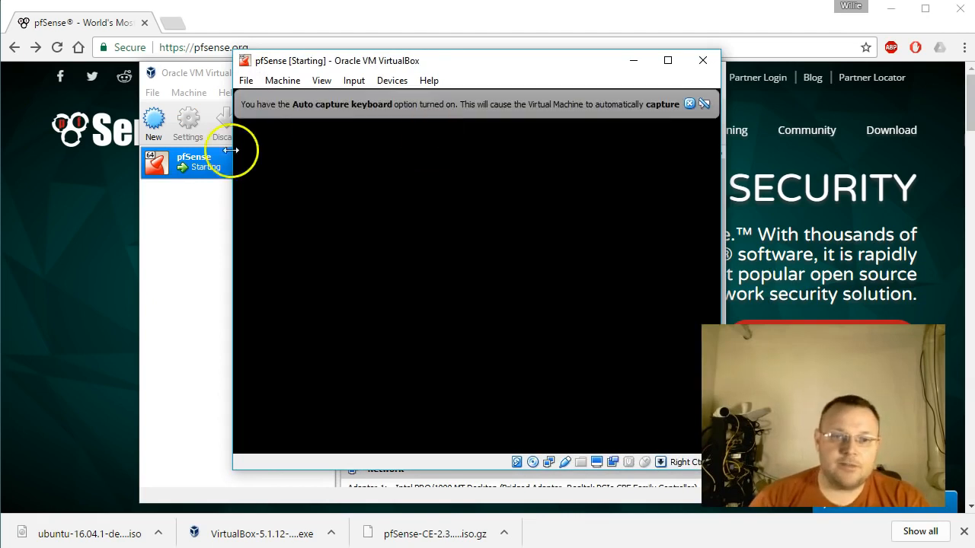
Move the running pfSense machine's window clear of the manager and dismiss its keyboard capture and mouse pointer integration notices.
drag(371, 67, 187, 40)
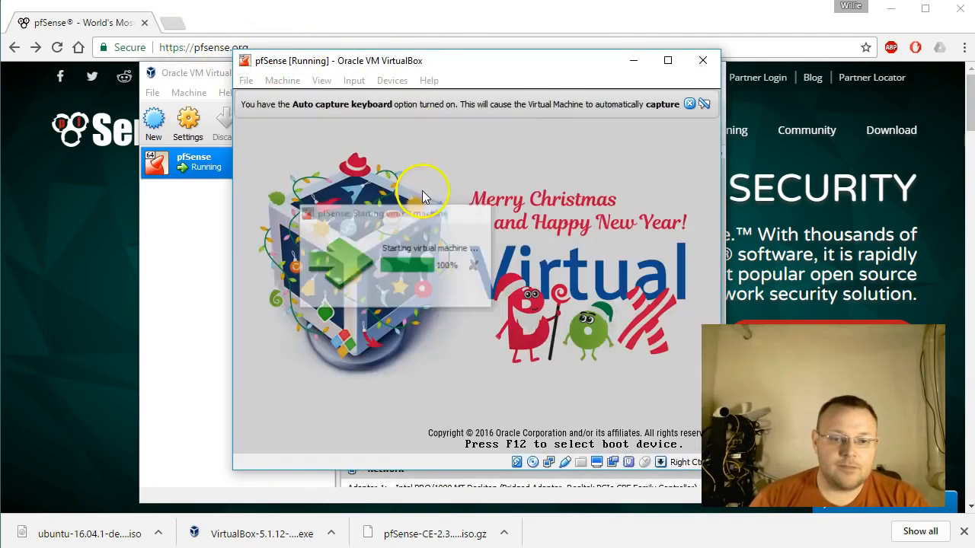
drag(368, 64, 172, 50)
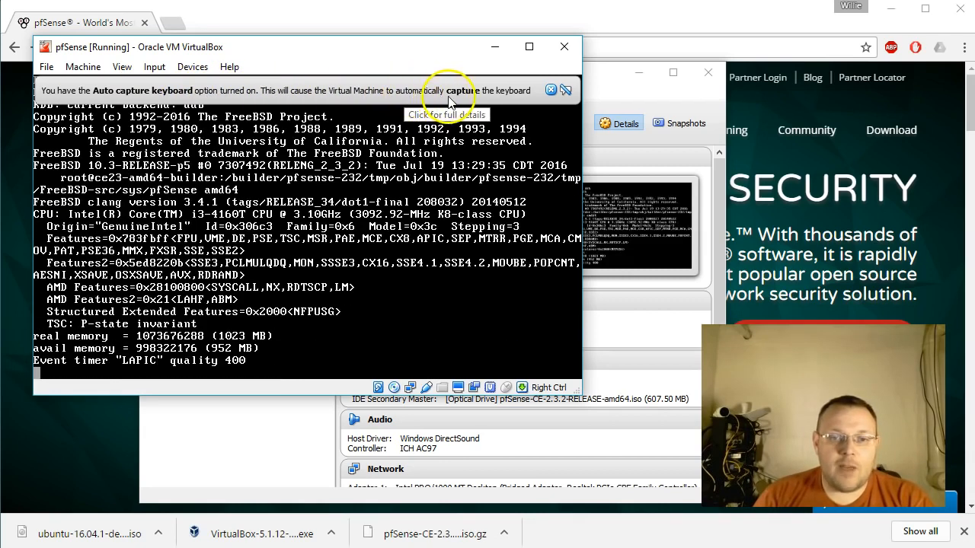
click(550, 91)
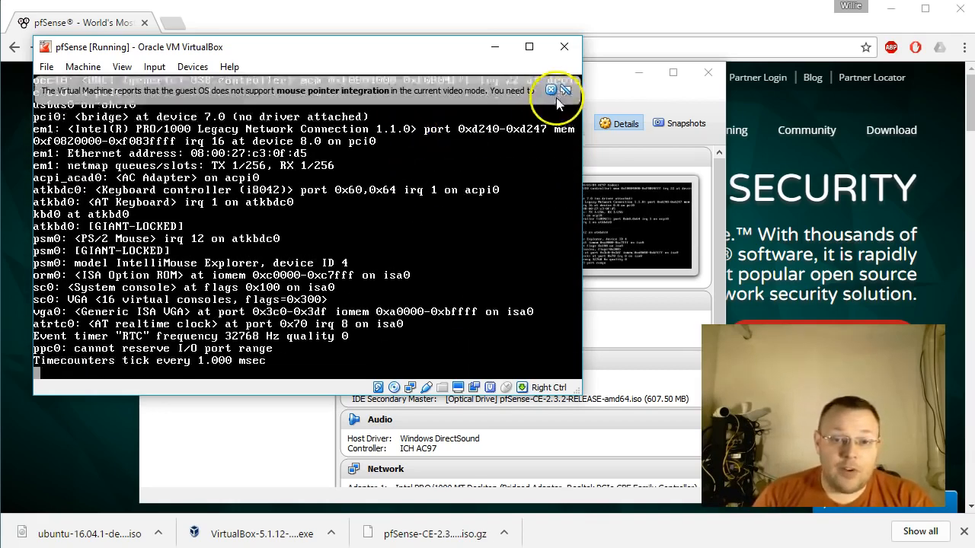
click(550, 91)
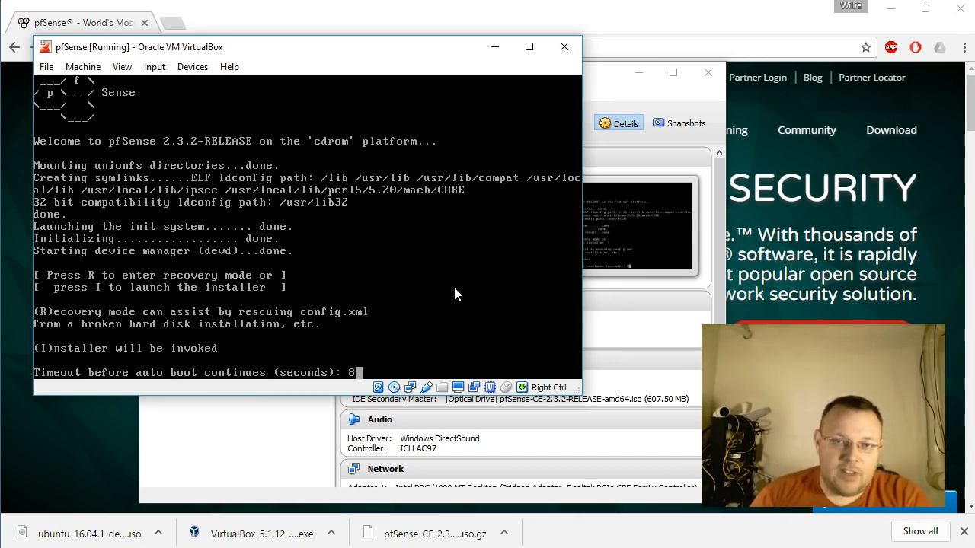
Launch the pfSense installer from the boot prompt and accept the default console settings.
click(451, 294)
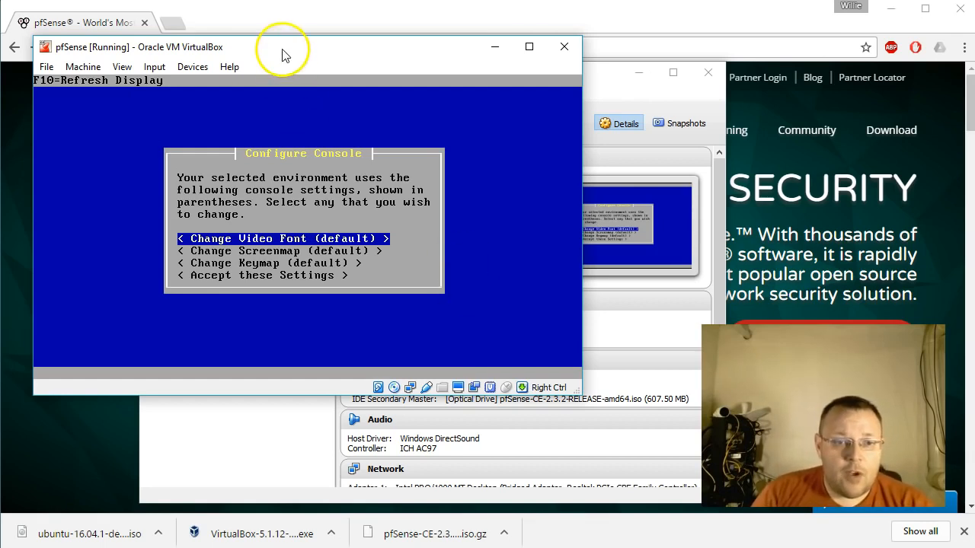
drag(290, 45, 326, 78)
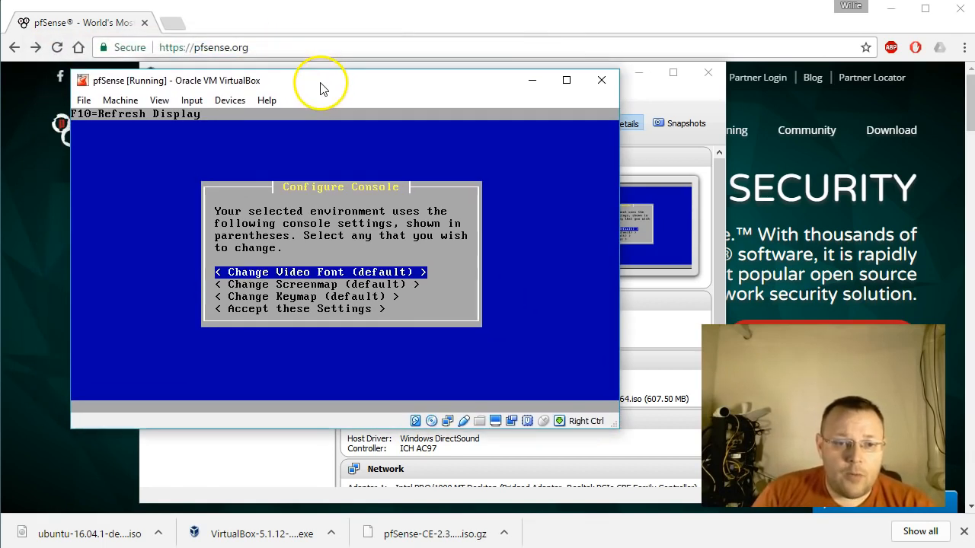
click(342, 139)
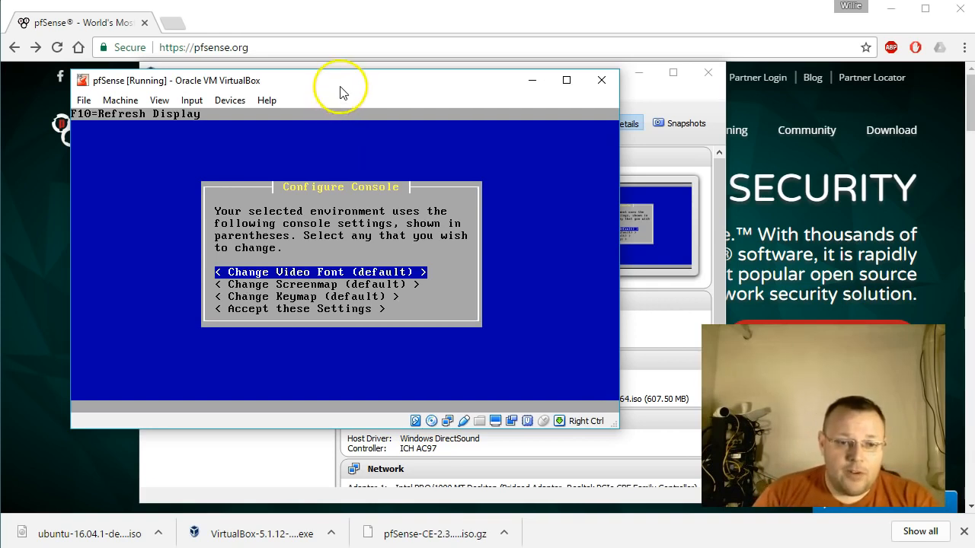
key(Down)
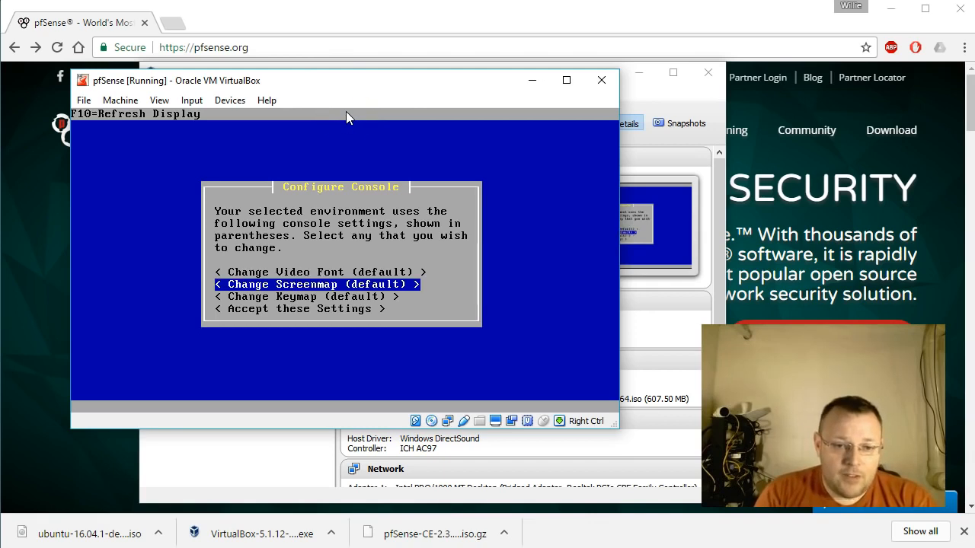
key(Down)
key(Down)
key(Return)
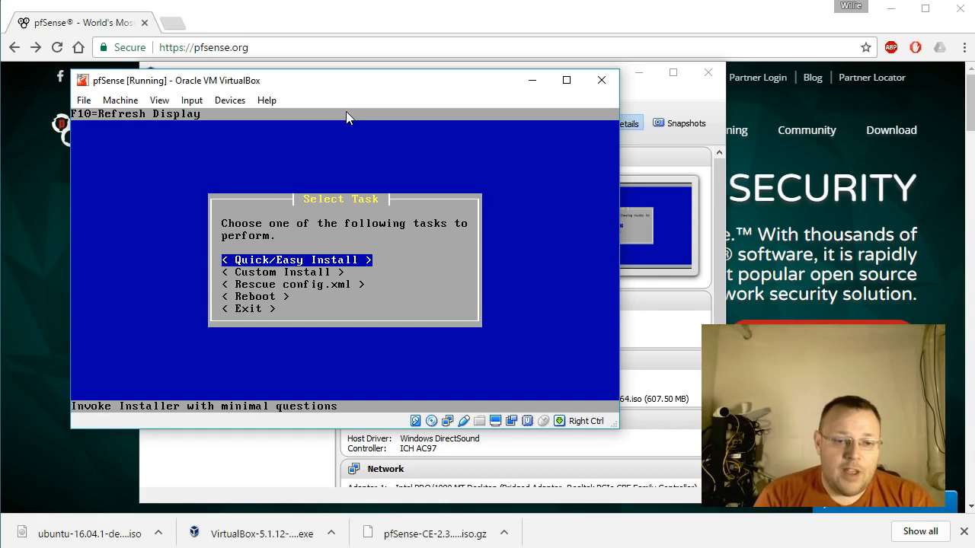
Run the Quick/Easy Install, agree to erase the first hard disk, and install the Standard Kernel.
key(Return)
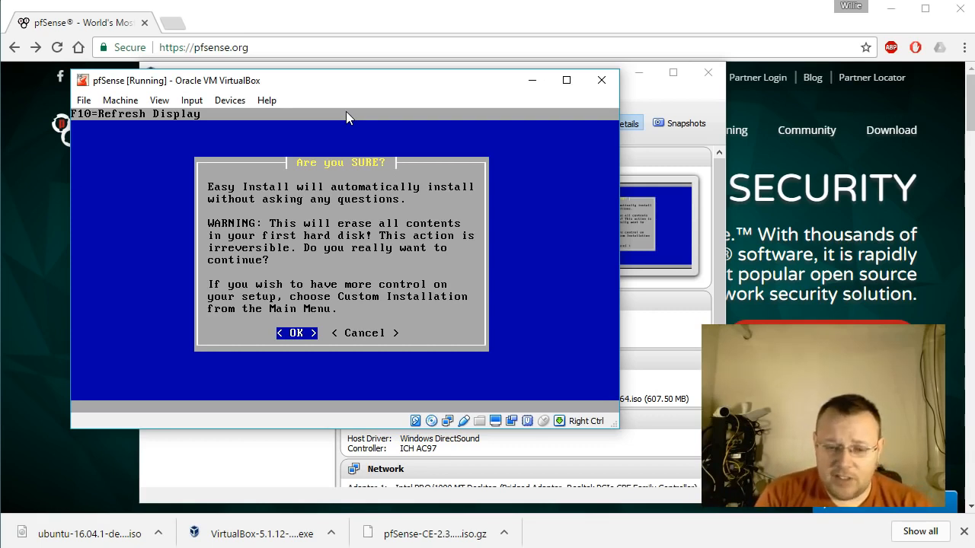
key(Return)
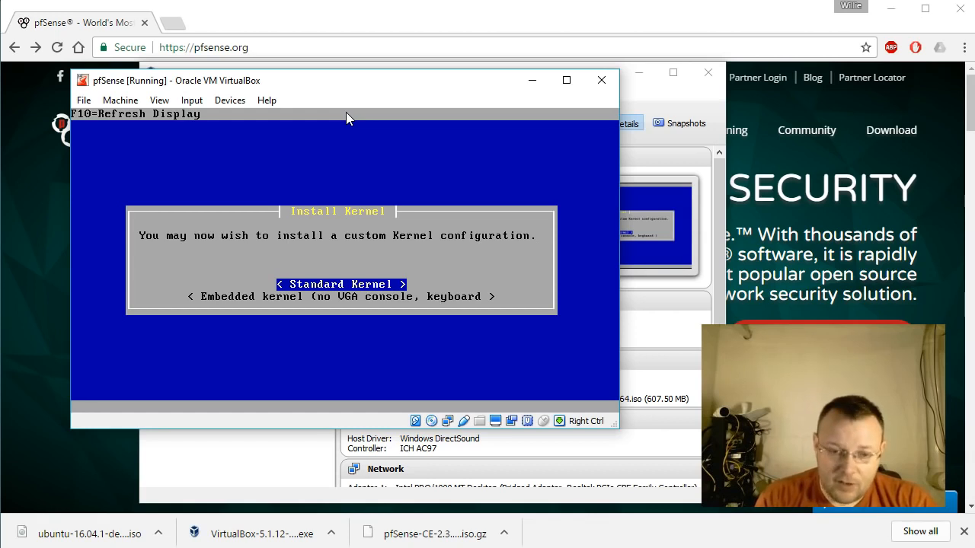
key(Return)
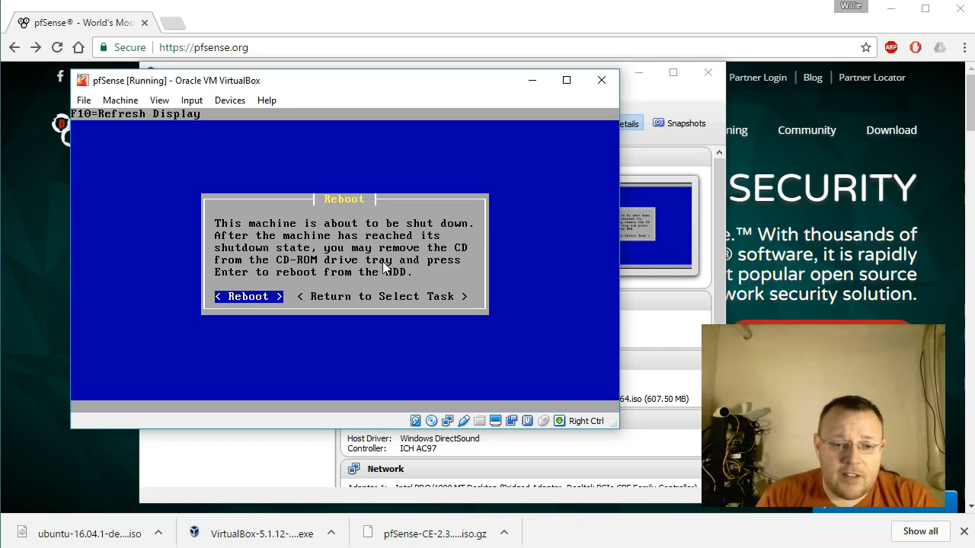
Reboot from the finished installer and send the pfSense machine an ACPI shutdown while it is booting from the CD.
click(345, 259)
key(Return)
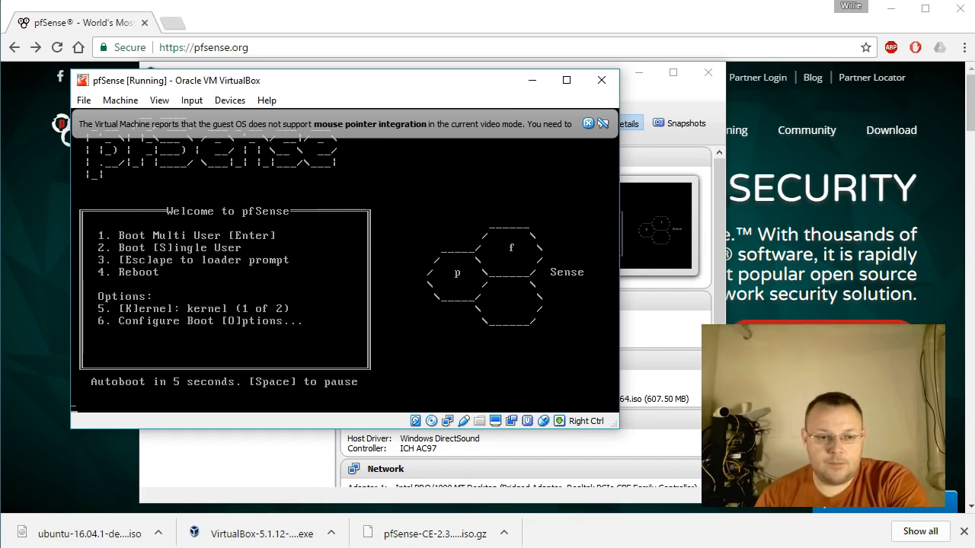
click(588, 123)
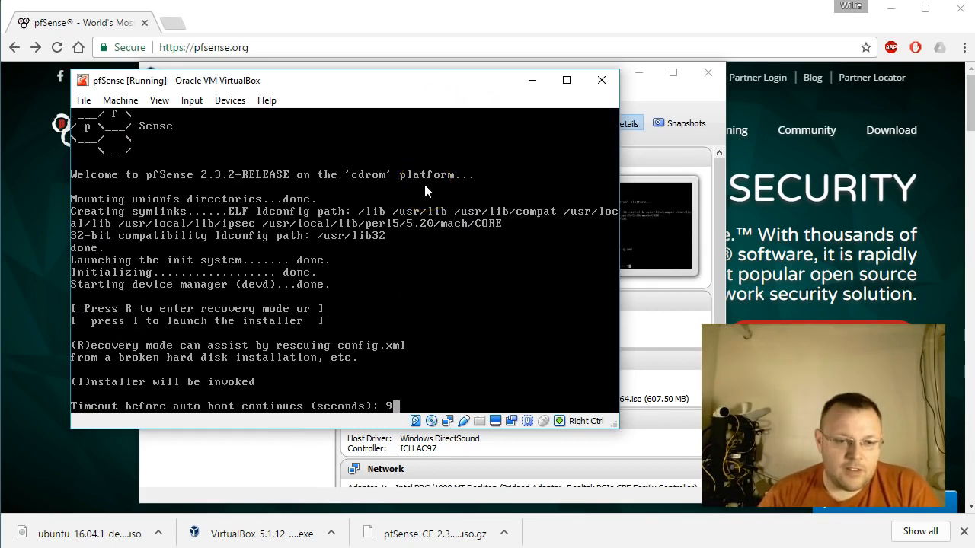
click(361, 223)
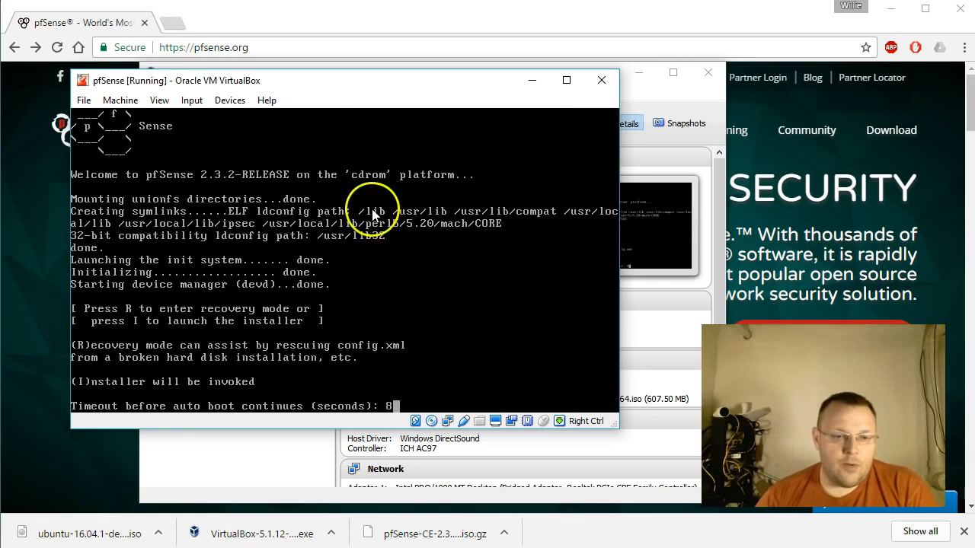
click(121, 100)
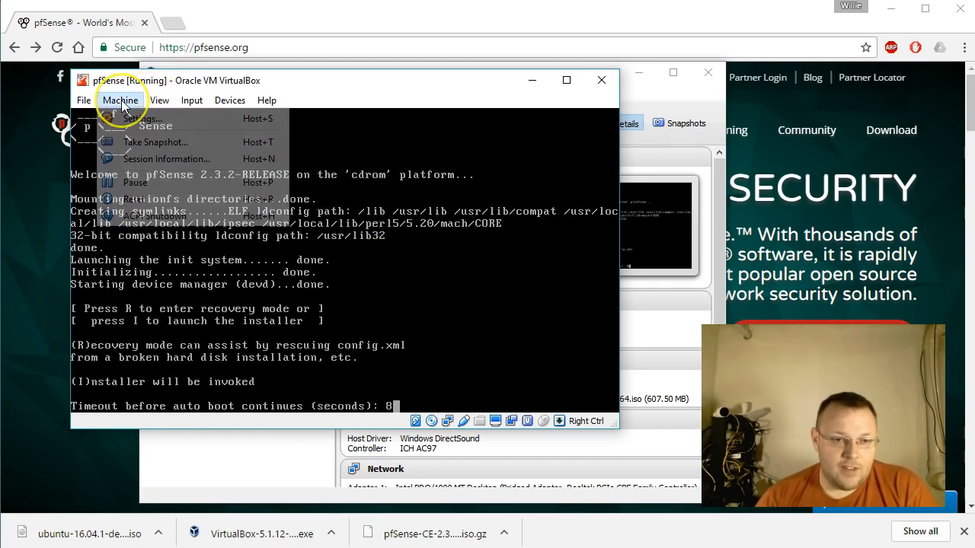
click(152, 217)
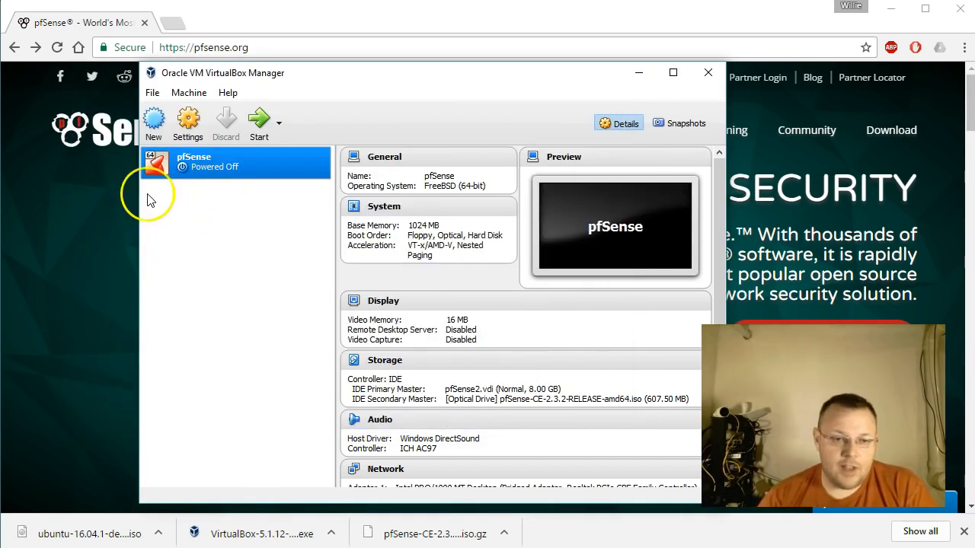
Remove the pfSense ISO from the pfSense machine's virtual optical drive and save the settings.
right_click(219, 159)
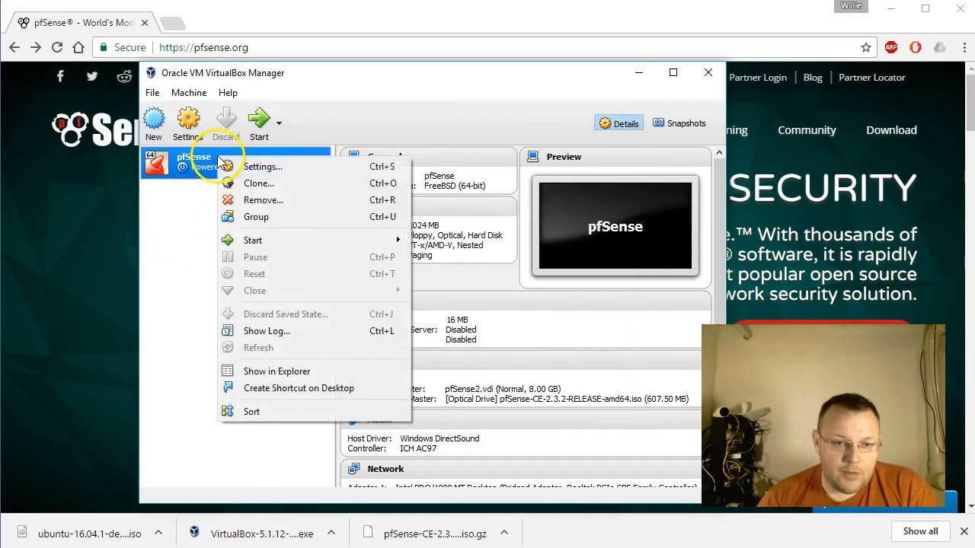
click(264, 167)
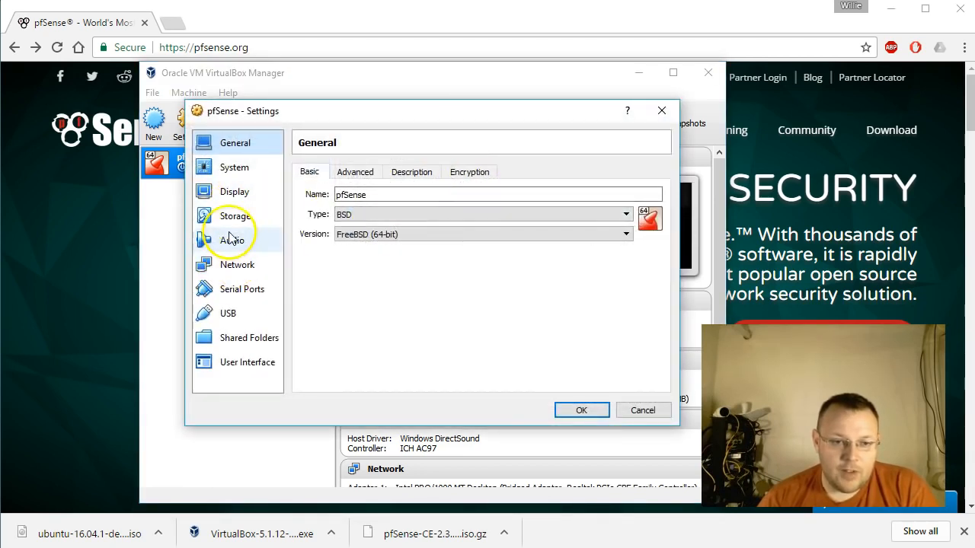
click(236, 217)
click(329, 226)
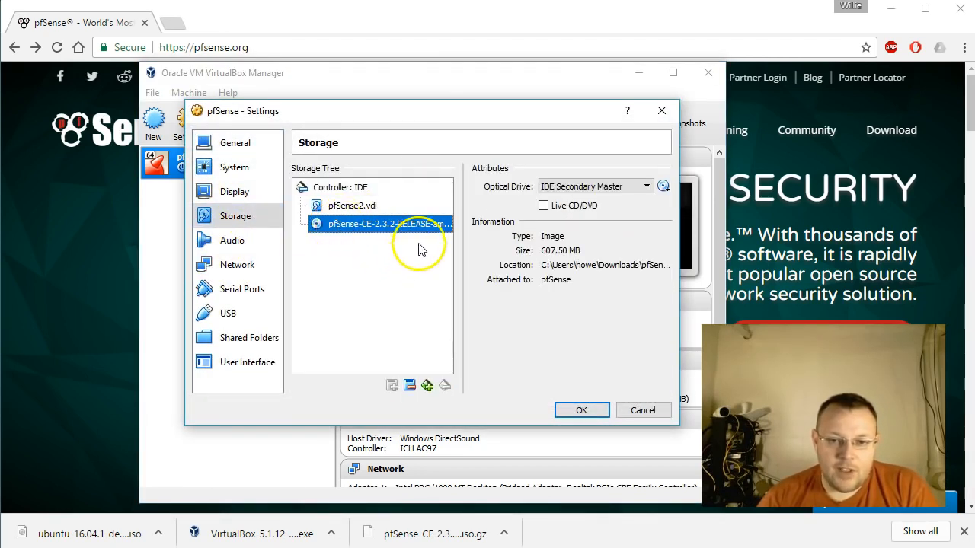
click(663, 186)
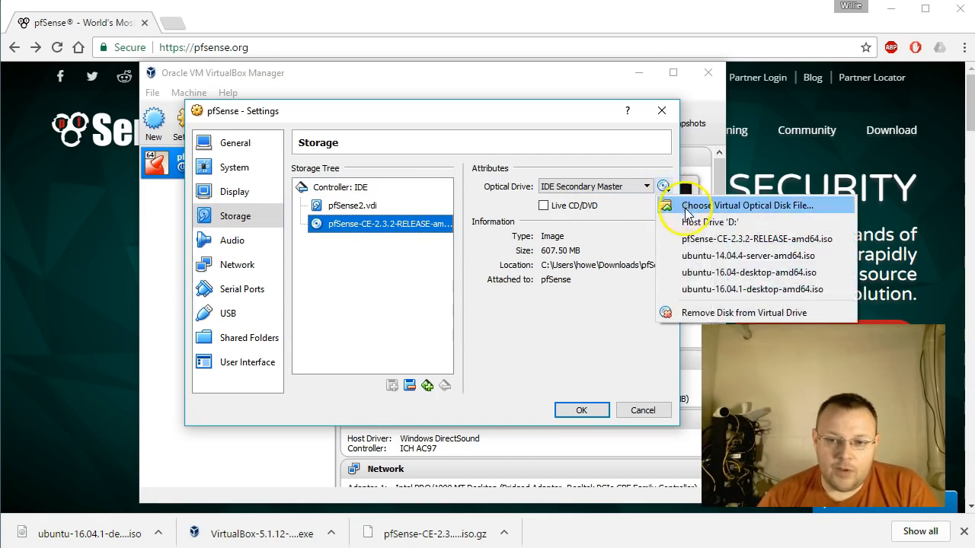
click(716, 316)
click(584, 409)
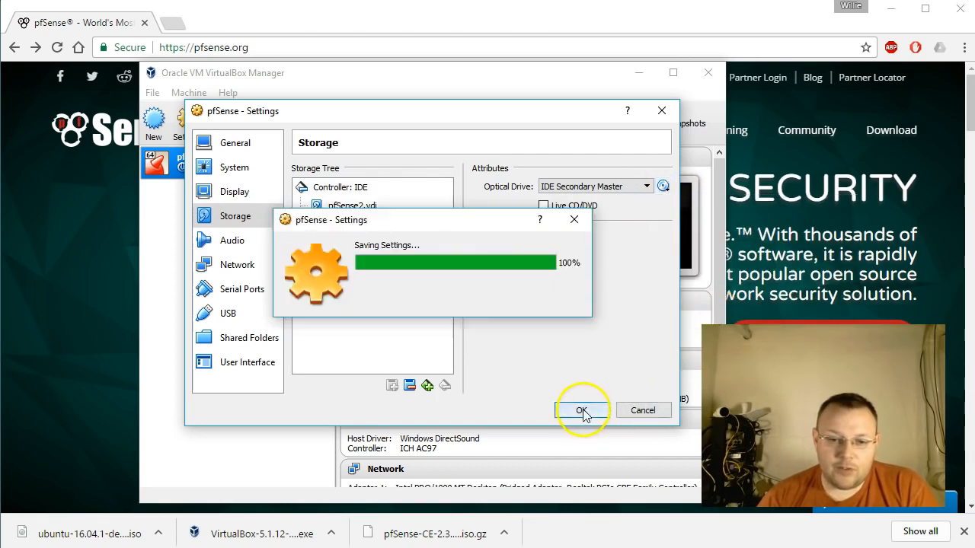
Start the pfSense machine from its hard disk and dismiss the keyboard capture and mouse pointer integration notices.
click(259, 119)
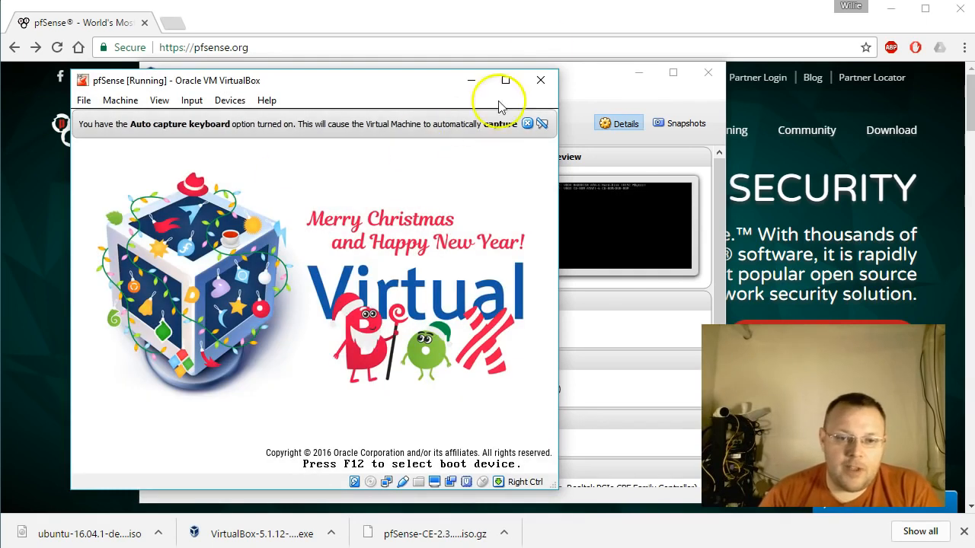
click(527, 123)
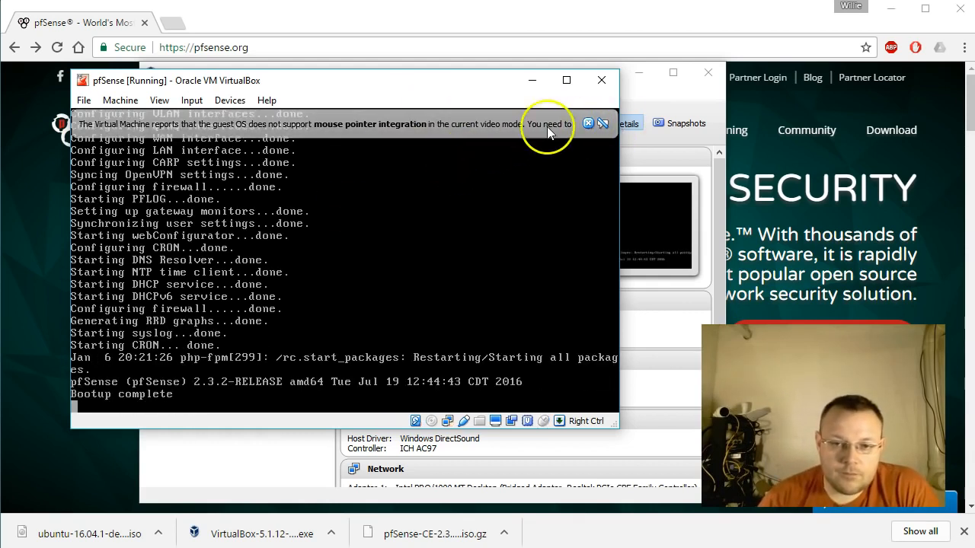
click(588, 124)
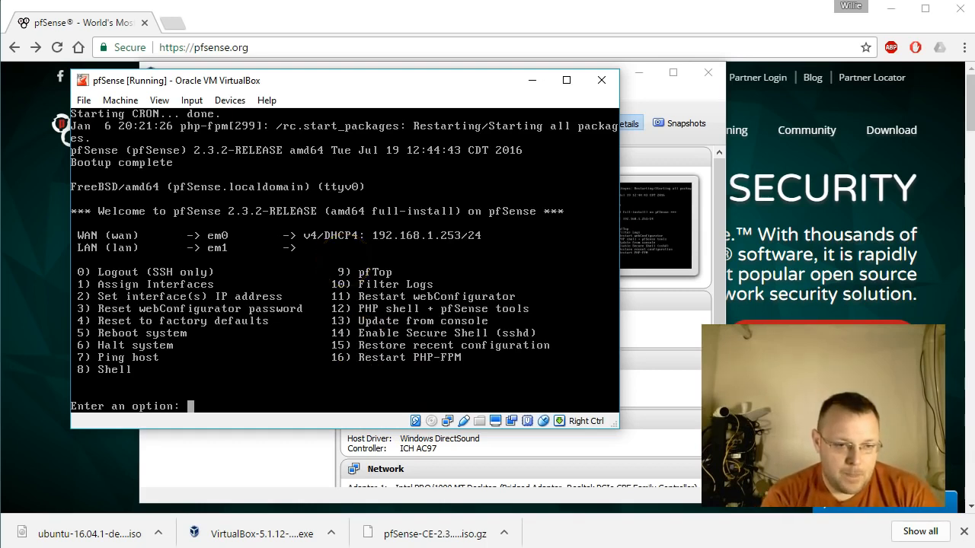
Configure the WAN interface without IPv4 DHCP and give it the static address 192.168.1.2.
text(2)
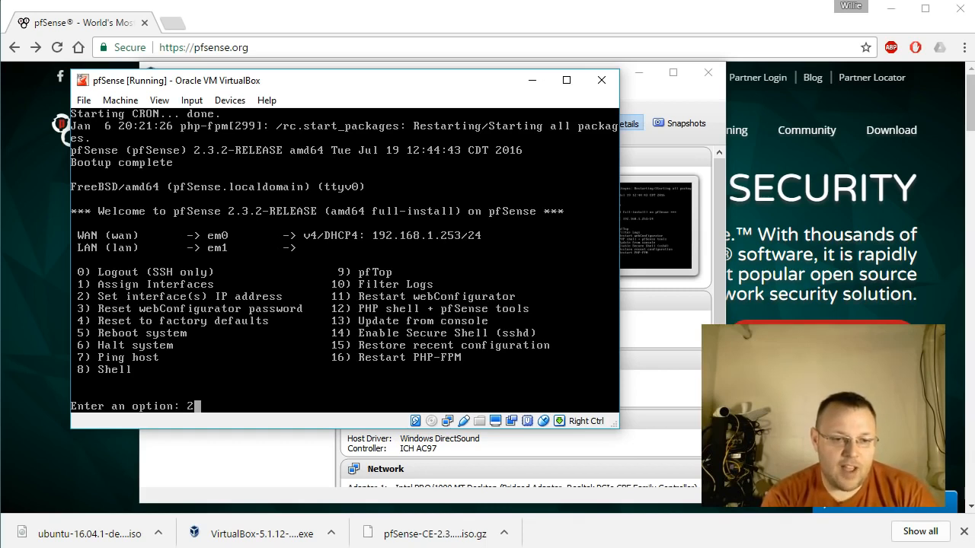
key(Return)
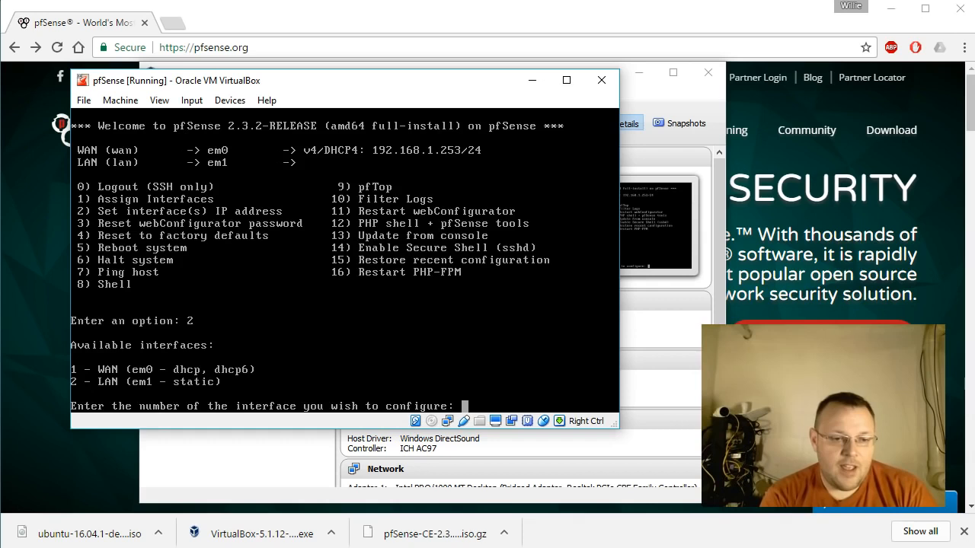
text(1)
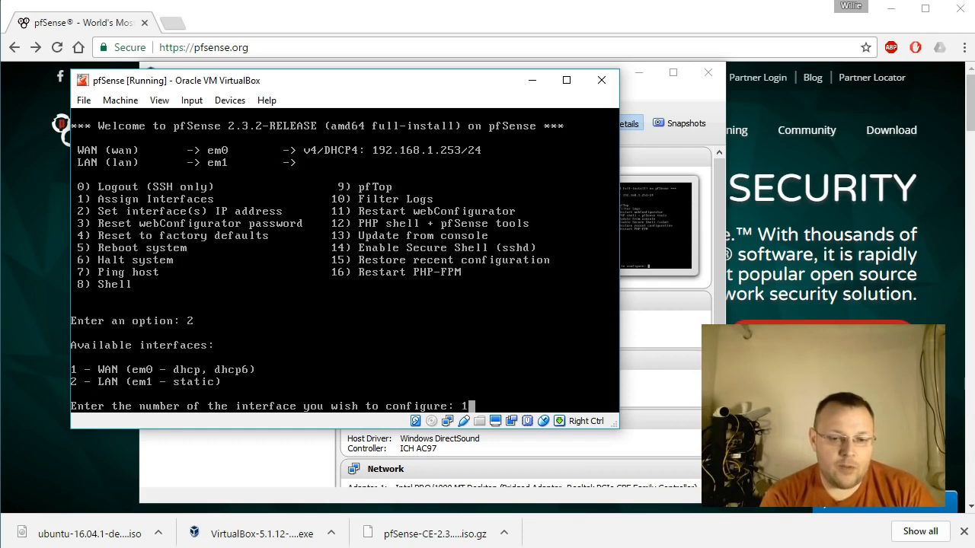
key(Return)
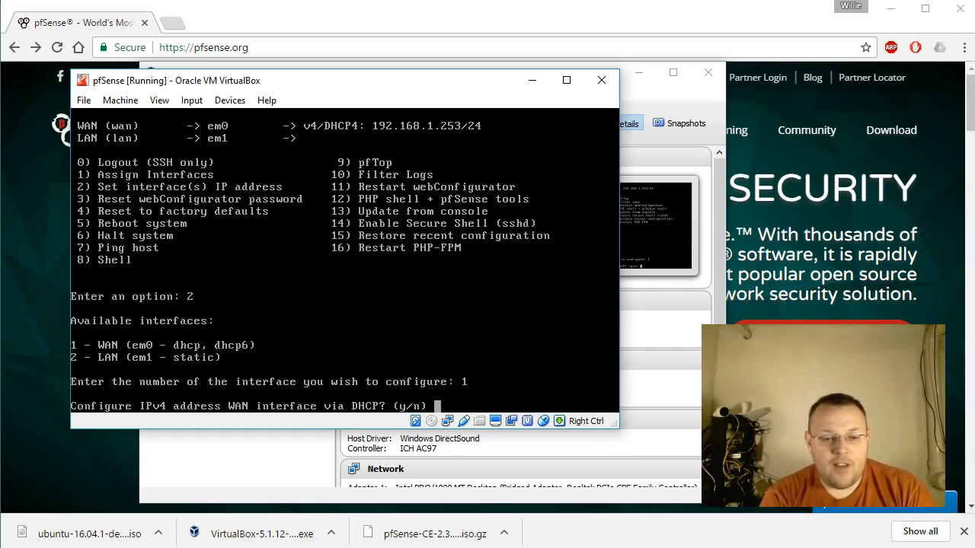
text(n)
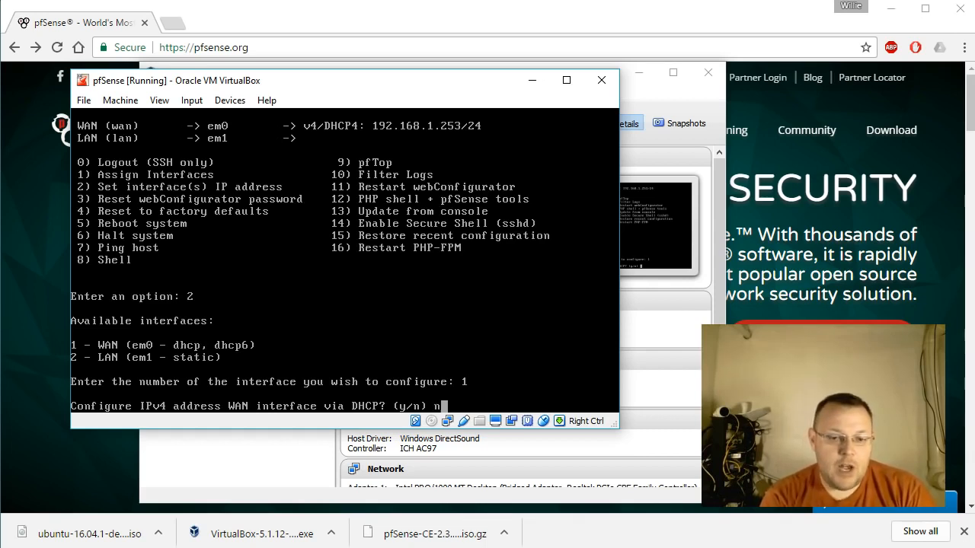
key(Return)
text(192)
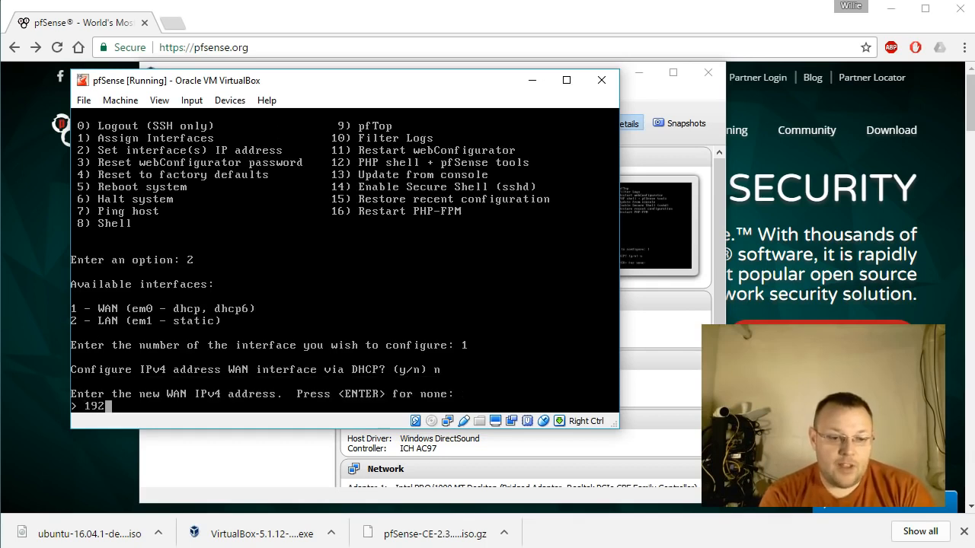
text(.168.1.2)
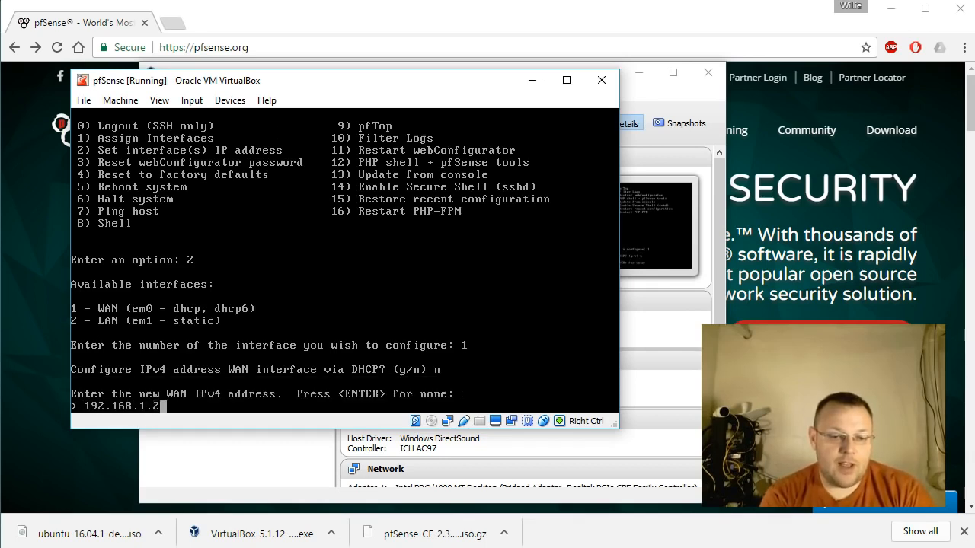
key(Return)
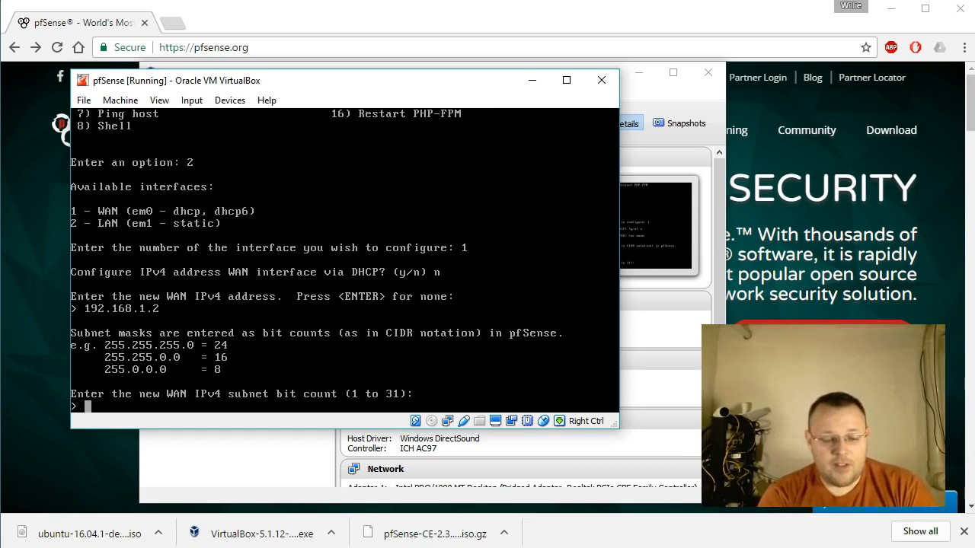
Set the WAN IPv4 subnet bit count to 24 and the upstream gateway to 192.168.1.1.
text(24)
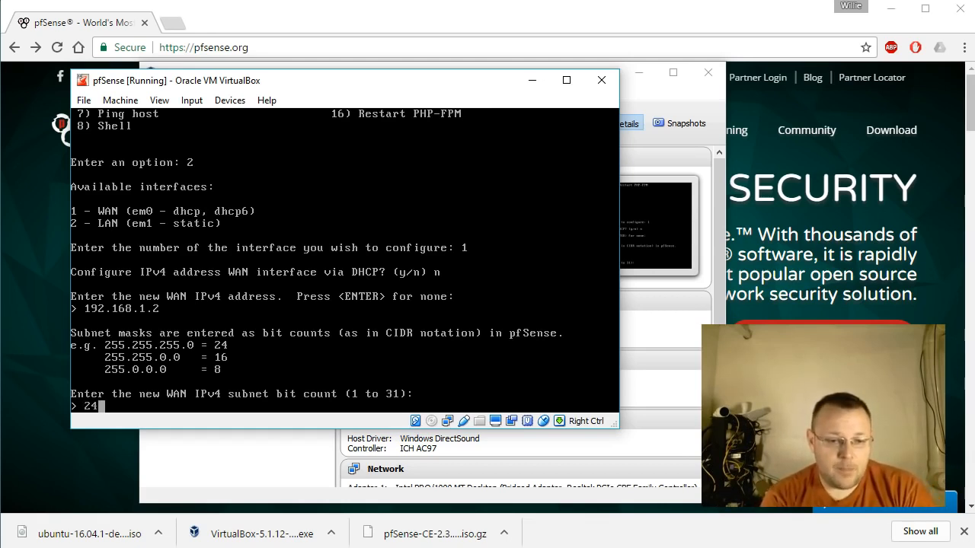
key(Return)
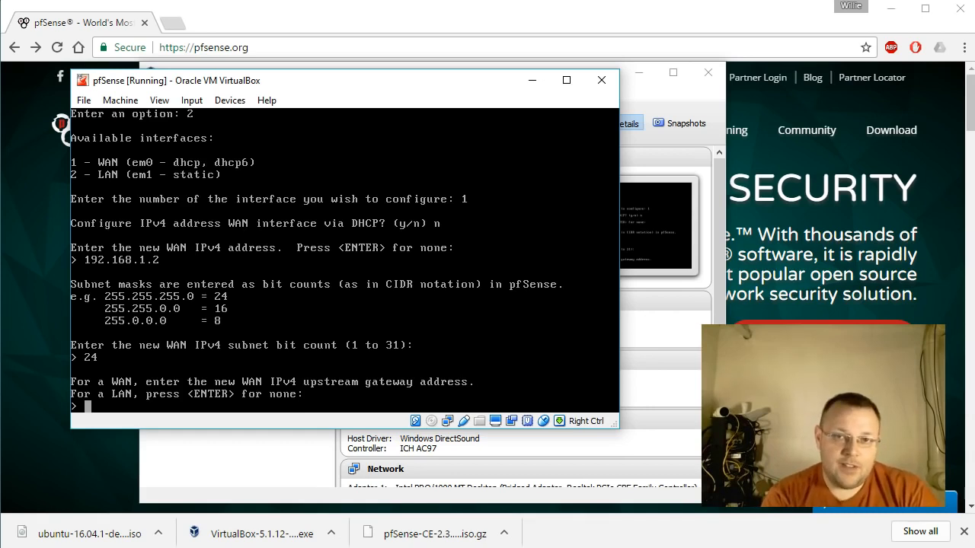
text(192.168)
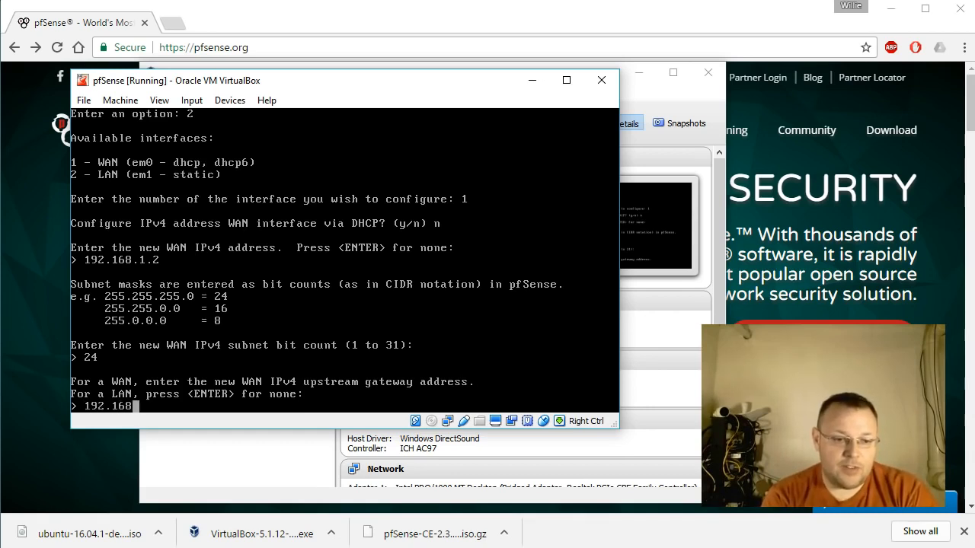
text(.1.1)
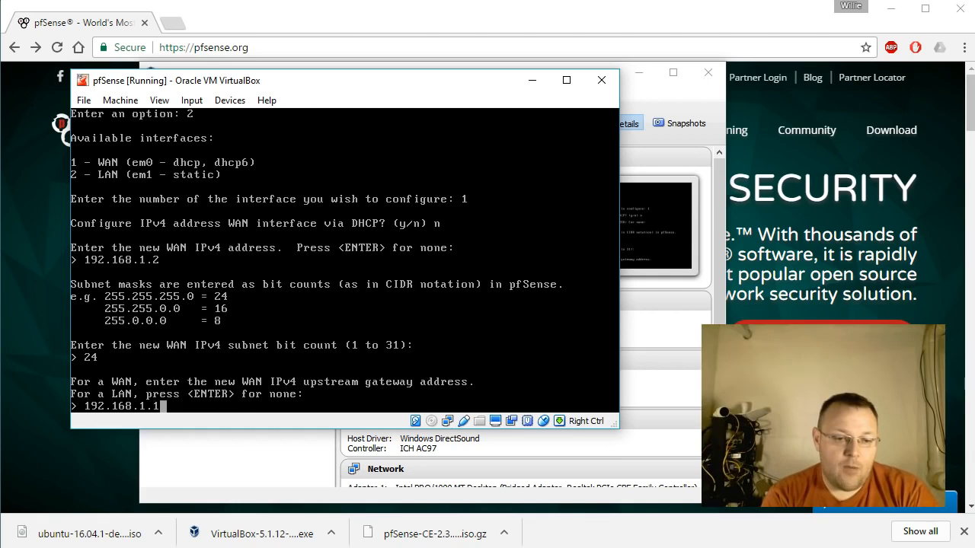
key(Return)
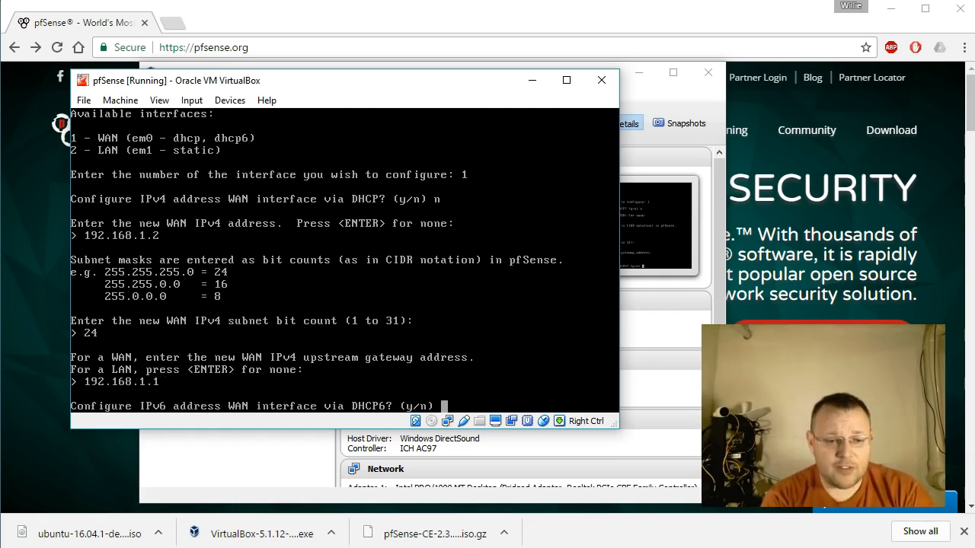
Decline DHCP6 and leave the WAN IPv6 address empty, refuse reverting the webConfigurator to HTTP, and return to the console menu.
text(n)
key(Return)
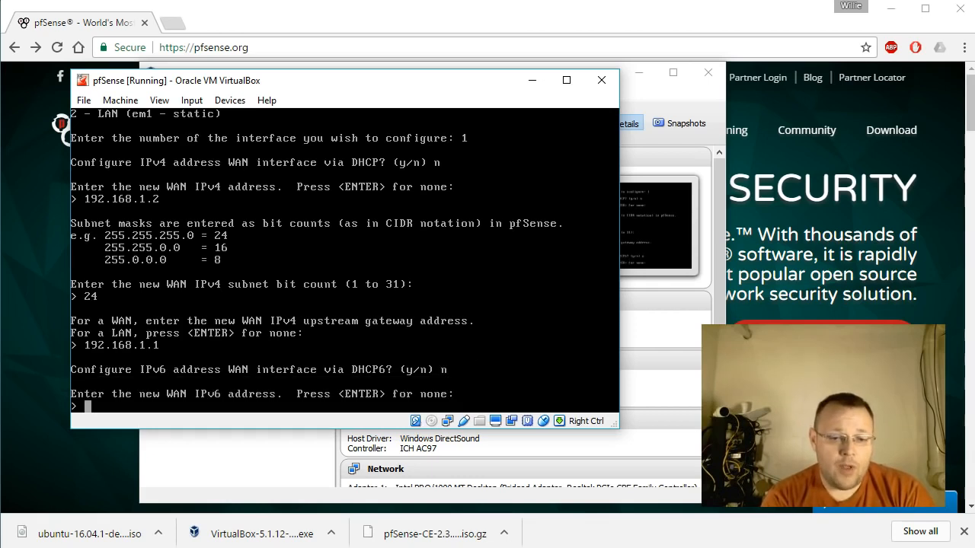
key(Return)
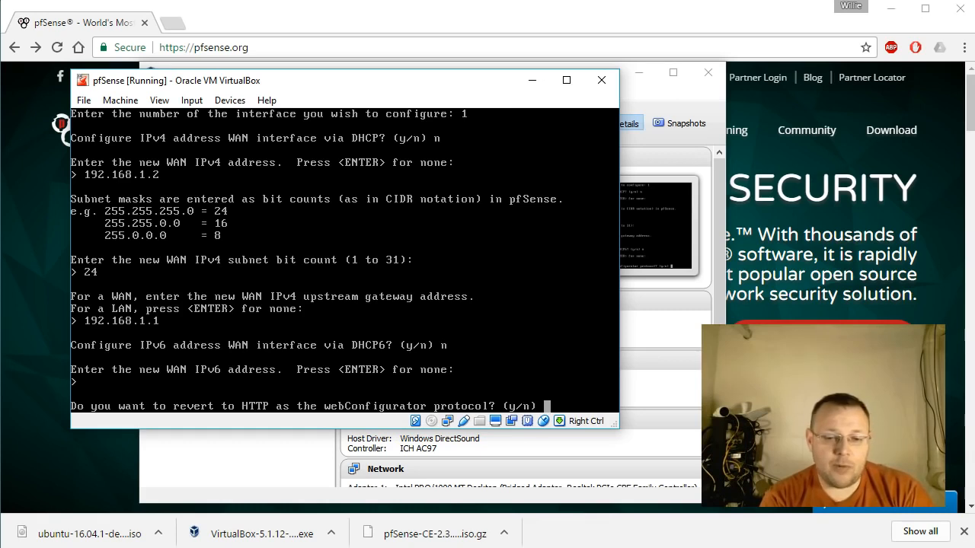
text(n)
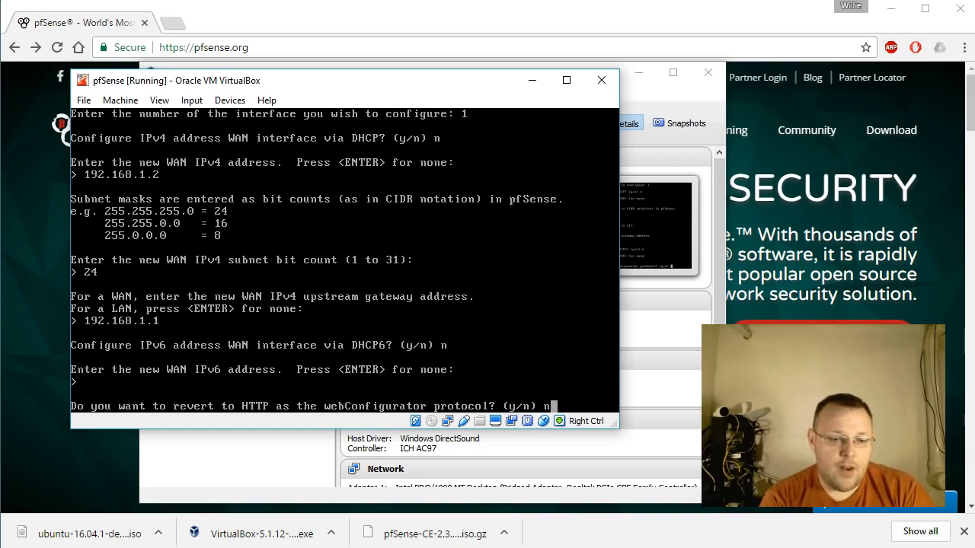
key(Return)
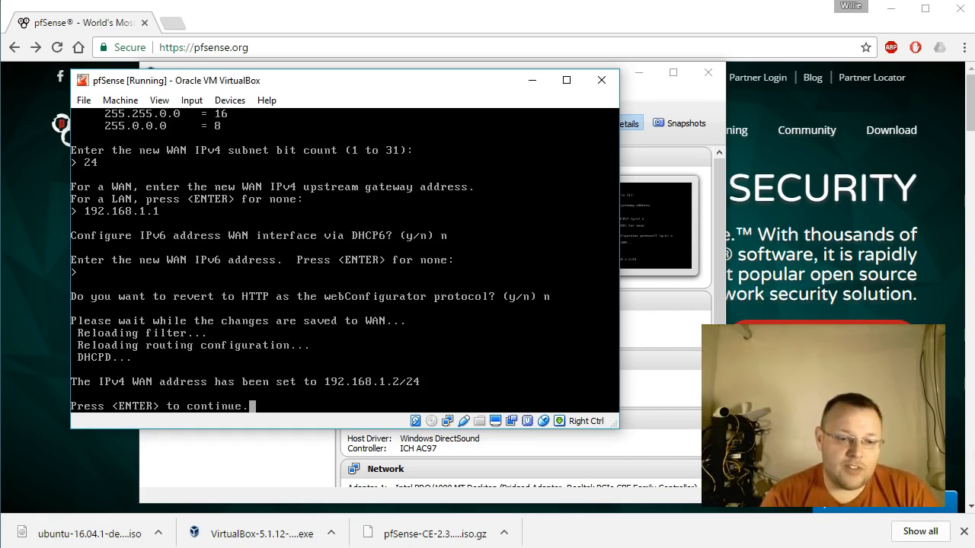
key(Return)
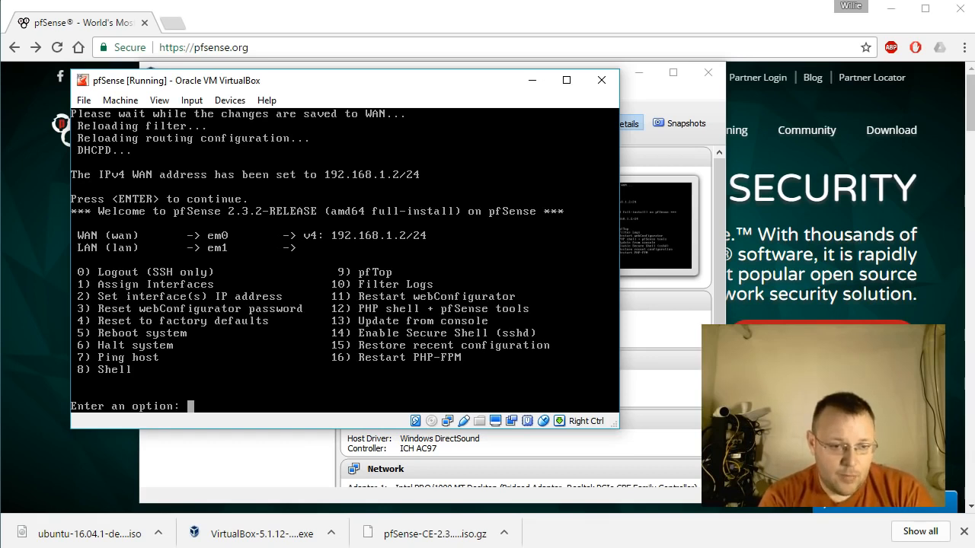
Configure the LAN interface's IP settings and give it the static IPv4 address 192.168.55.1.
text(2)
key(Return)
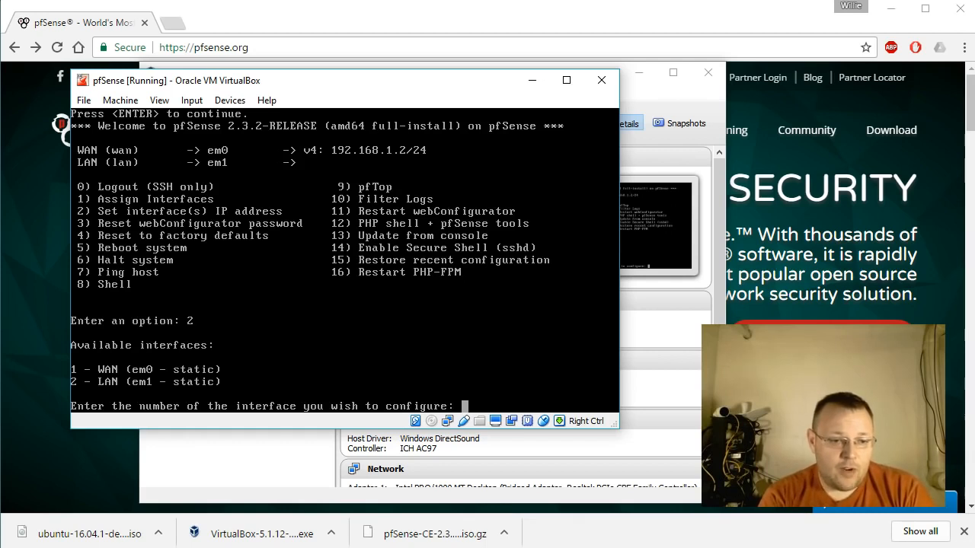
text(2)
key(Return)
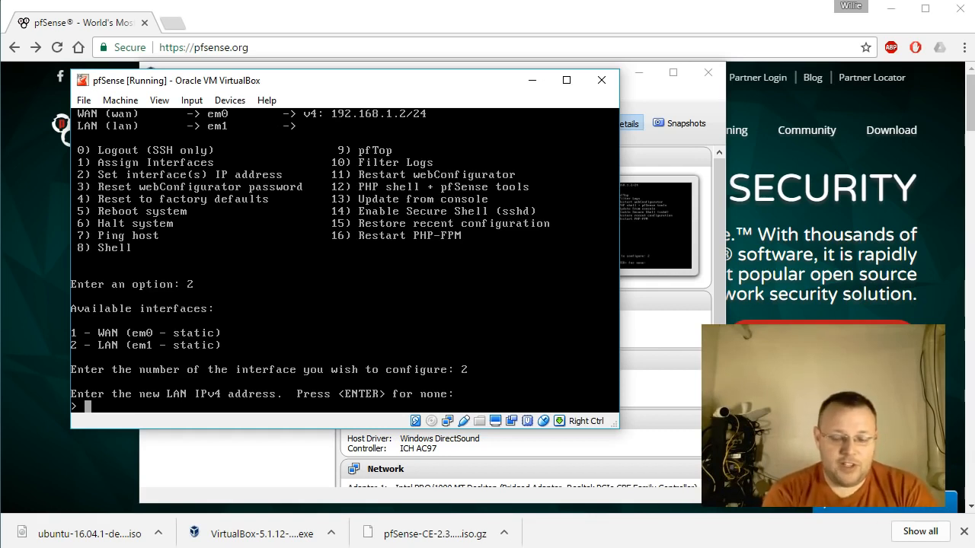
text(192.168.55.1)
key(Return)
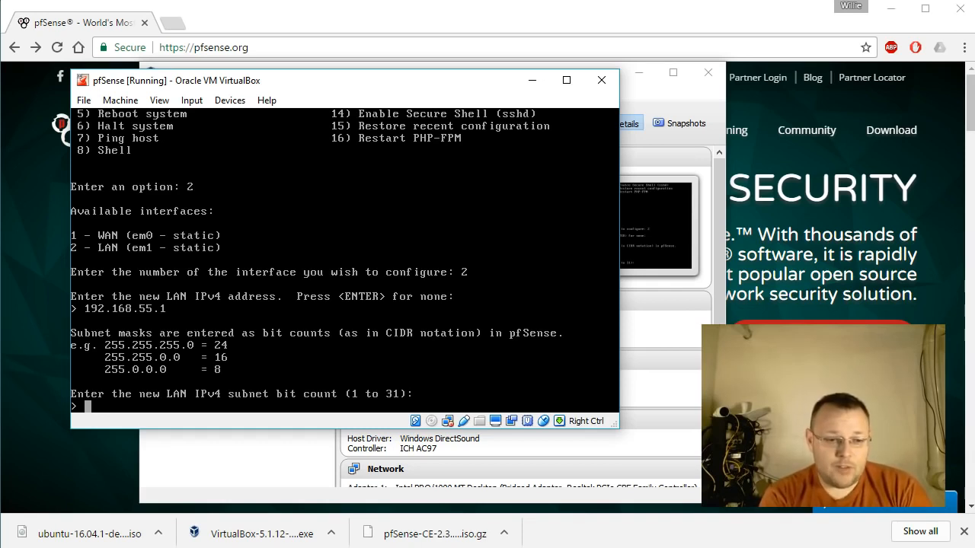
Set the LAN IPv4 subnet bit count to 29, leaving the upstream gateway and the IPv6 address empty.
text(29)
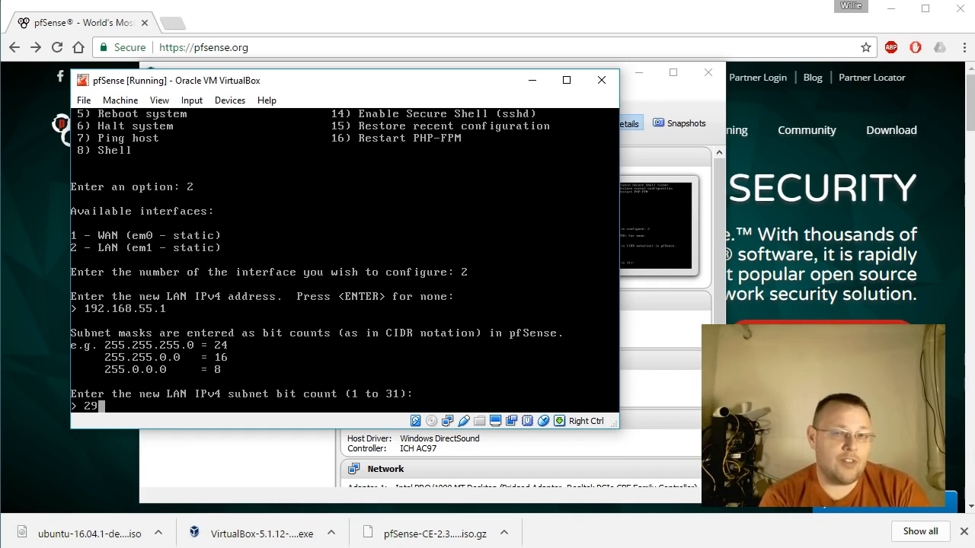
key(Return)
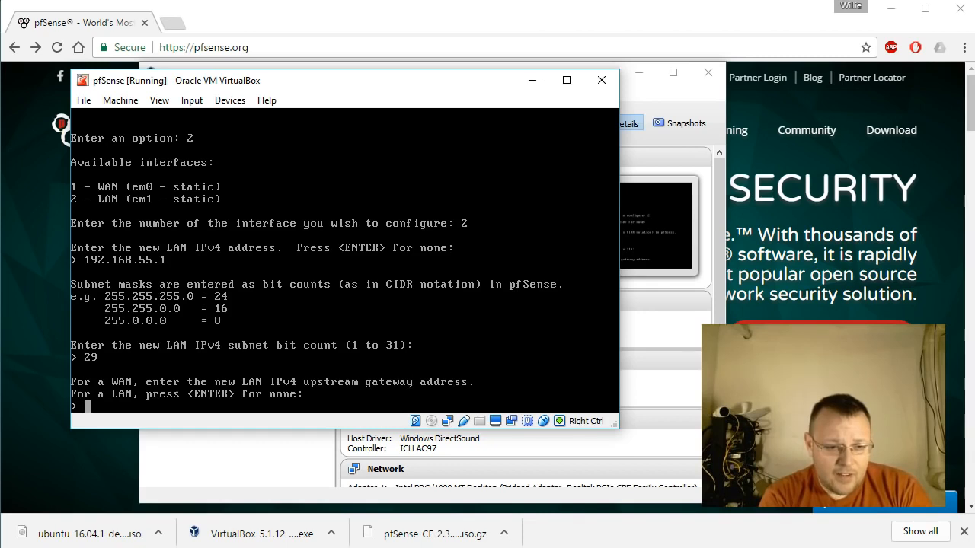
key(Return)
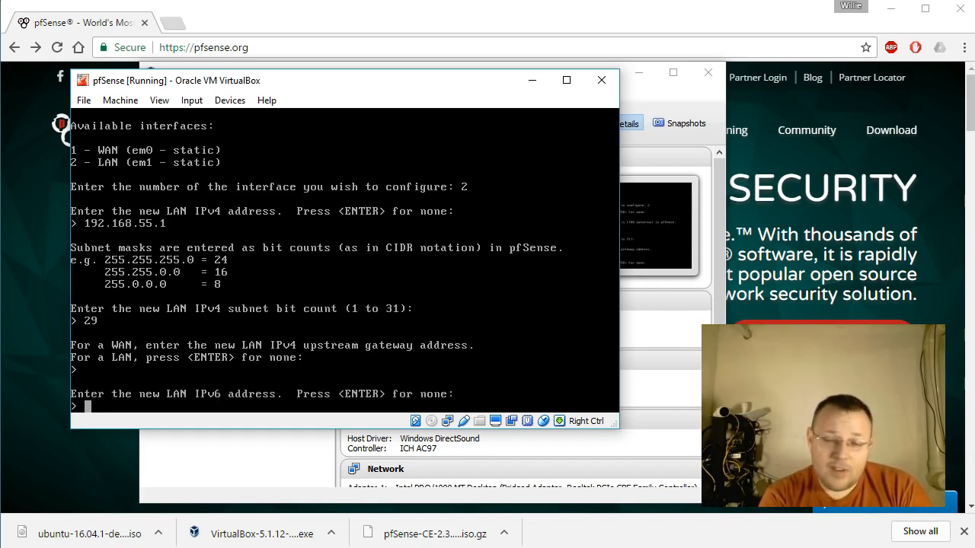
key(Return)
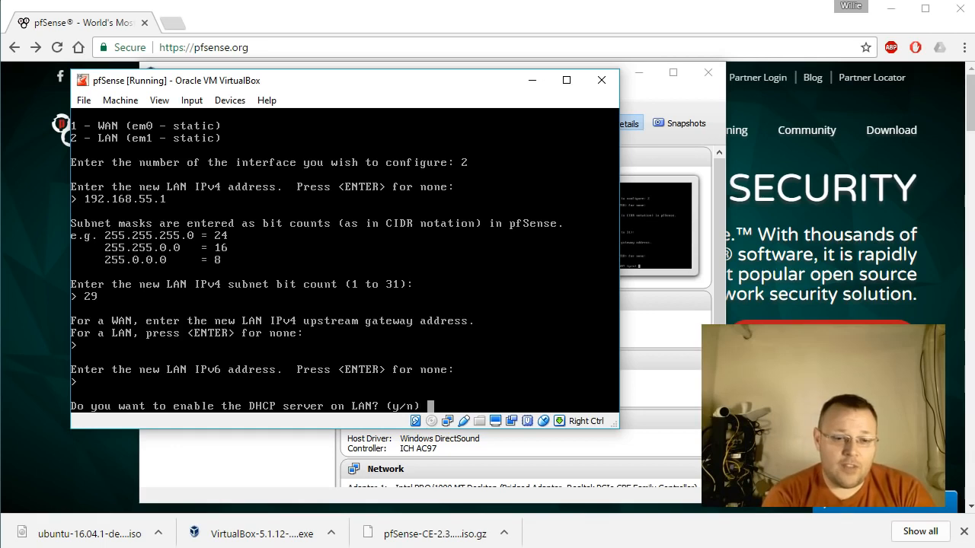
Enable the DHCP server on LAN with a client address range from 192.168.55.2 to 192.168.55.4.
text(y)
key(Return)
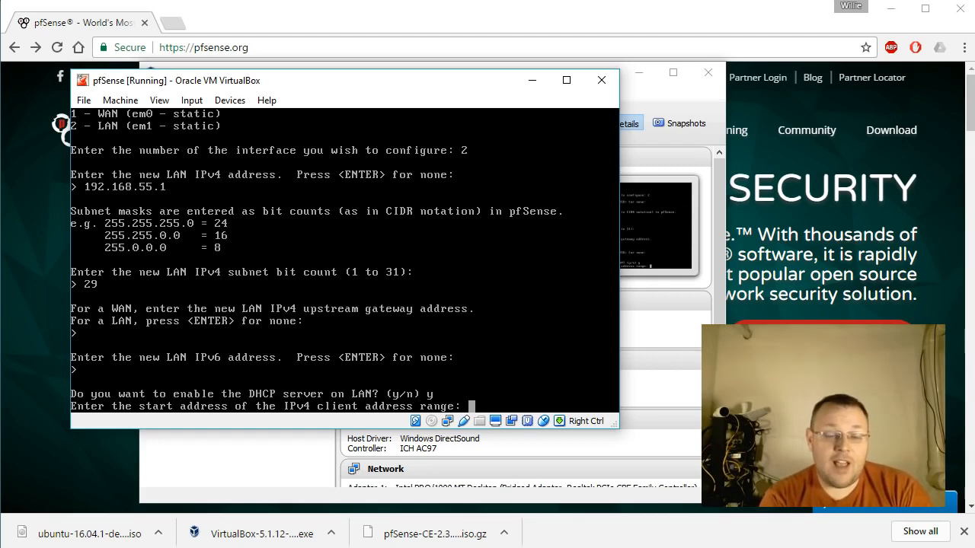
text(192)
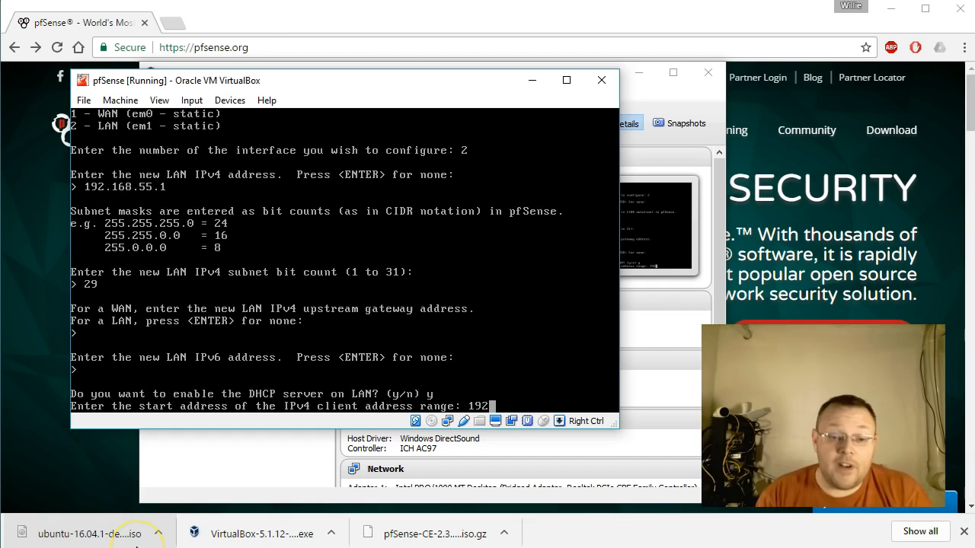
text(.168)
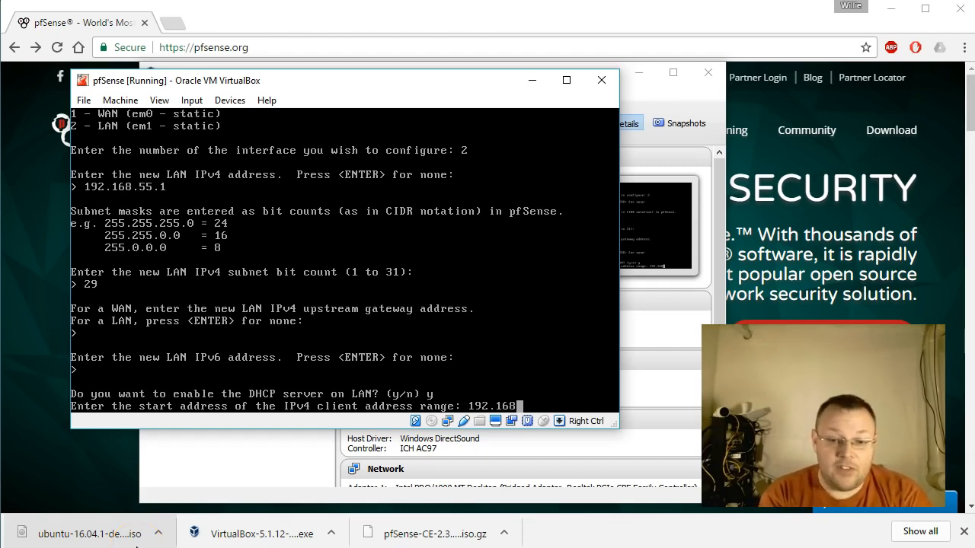
text(.55.2)
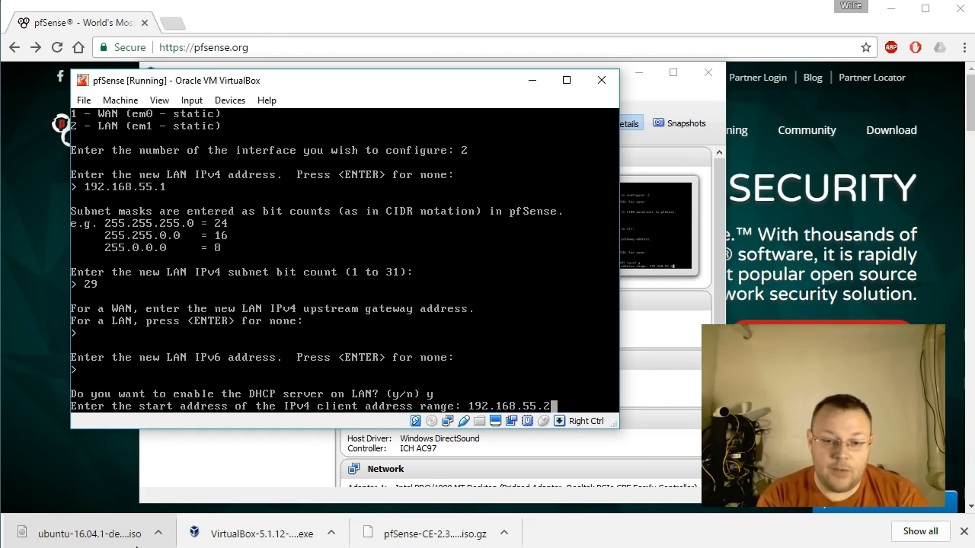
key(Return)
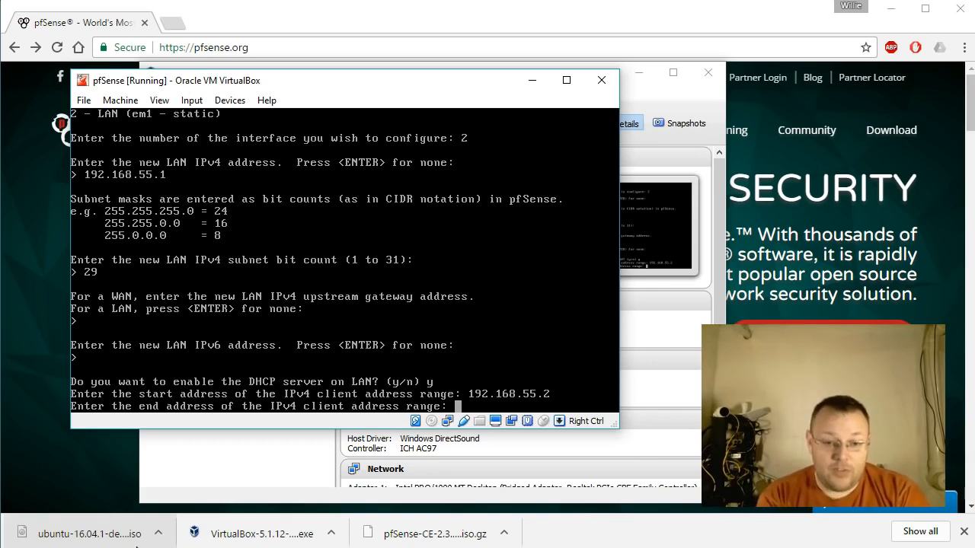
text(192.1)
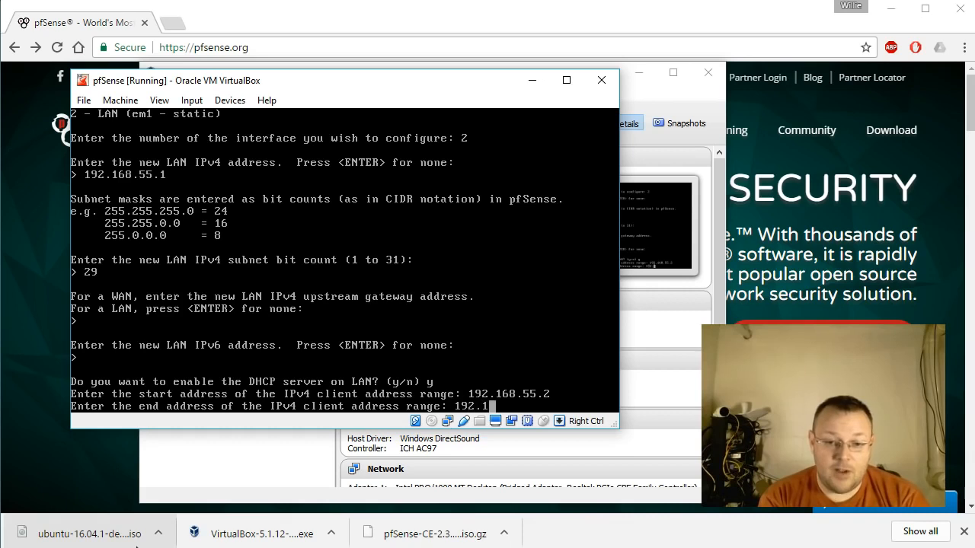
text(68.55)
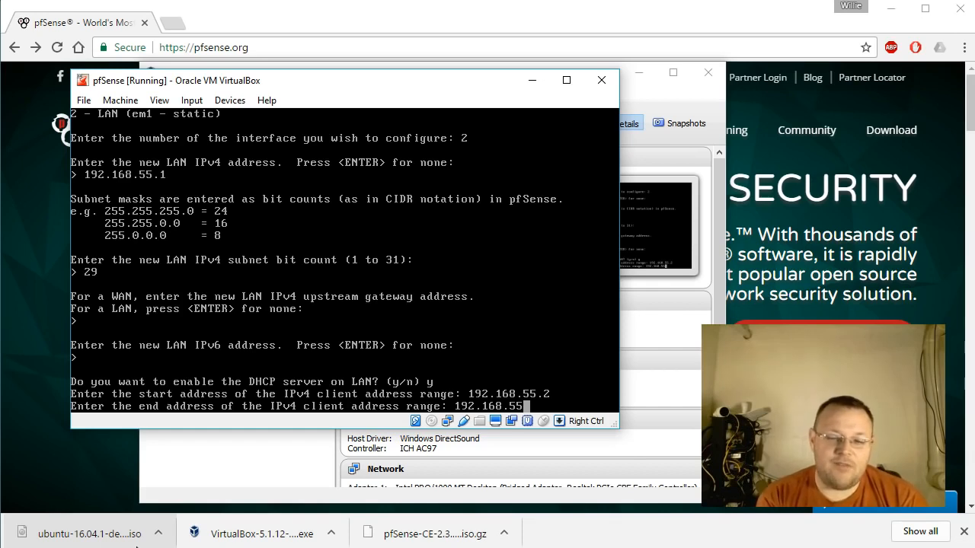
text(.)
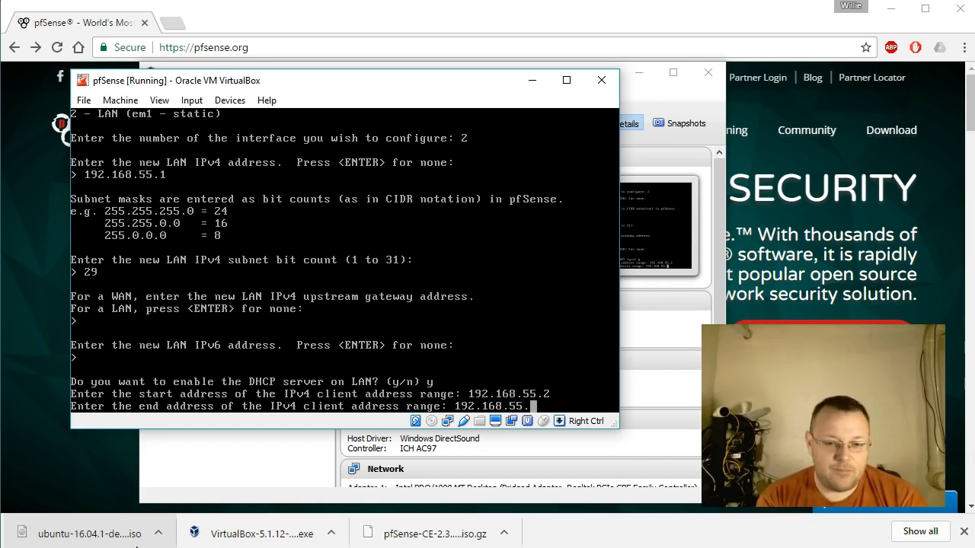
text(4)
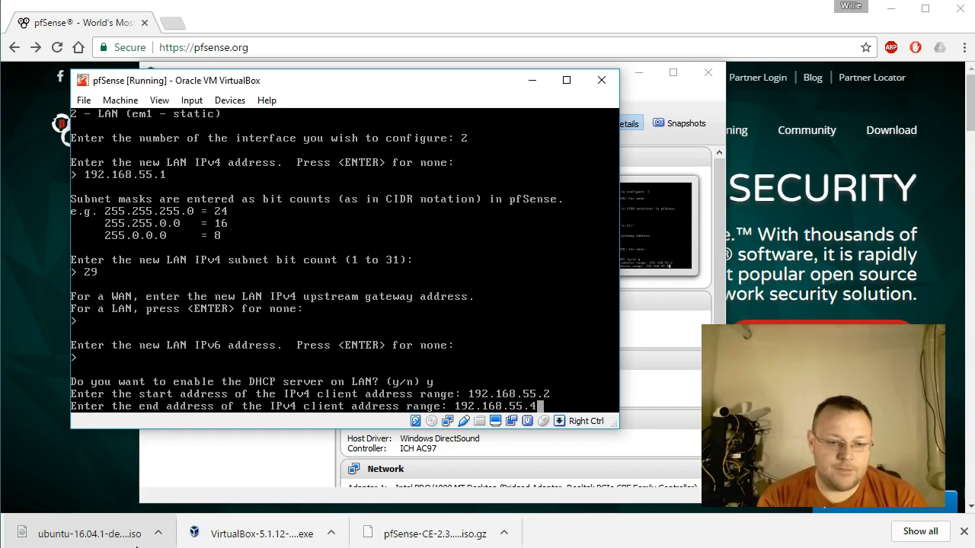
key(Return)
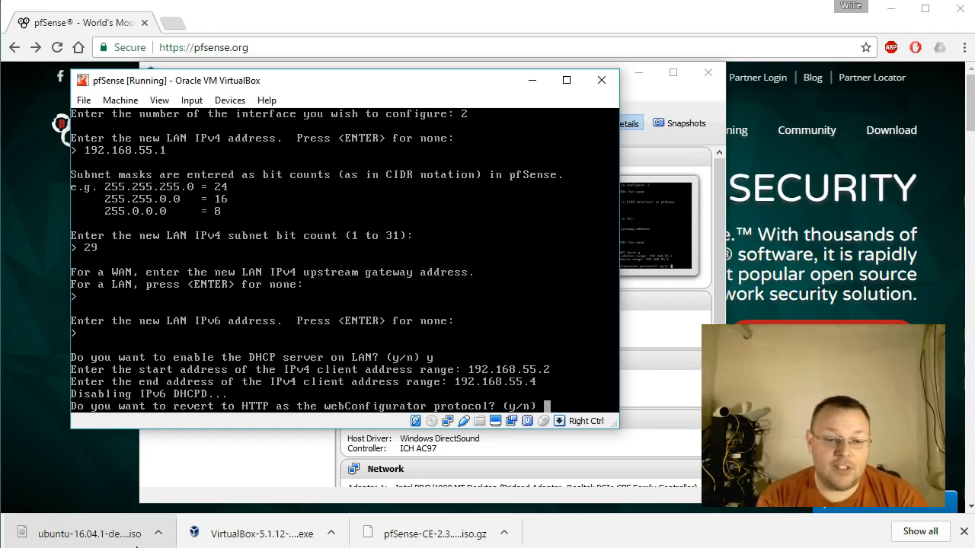
Refuse reverting the webConfigurator to HTTP, let the LAN changes save, and return to the console menu.
text(n)
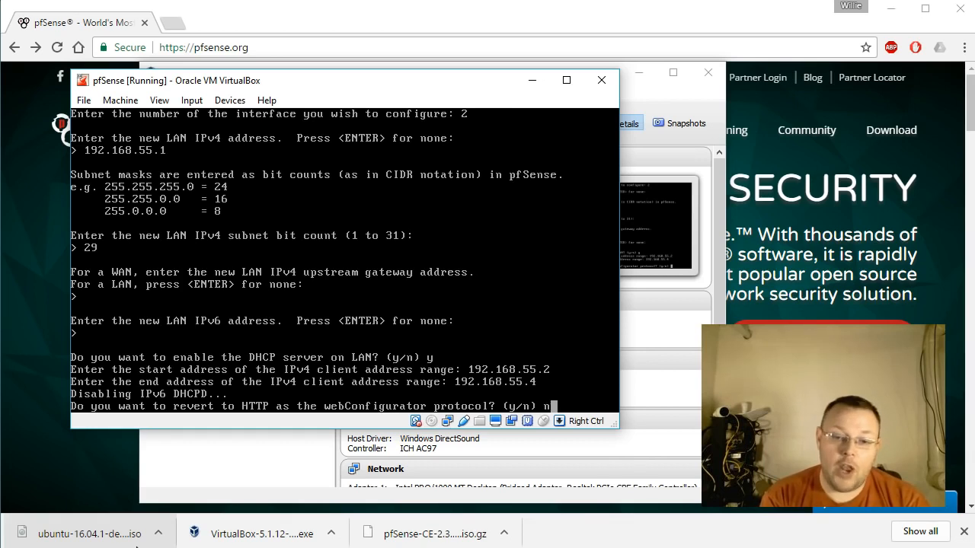
key(Return)
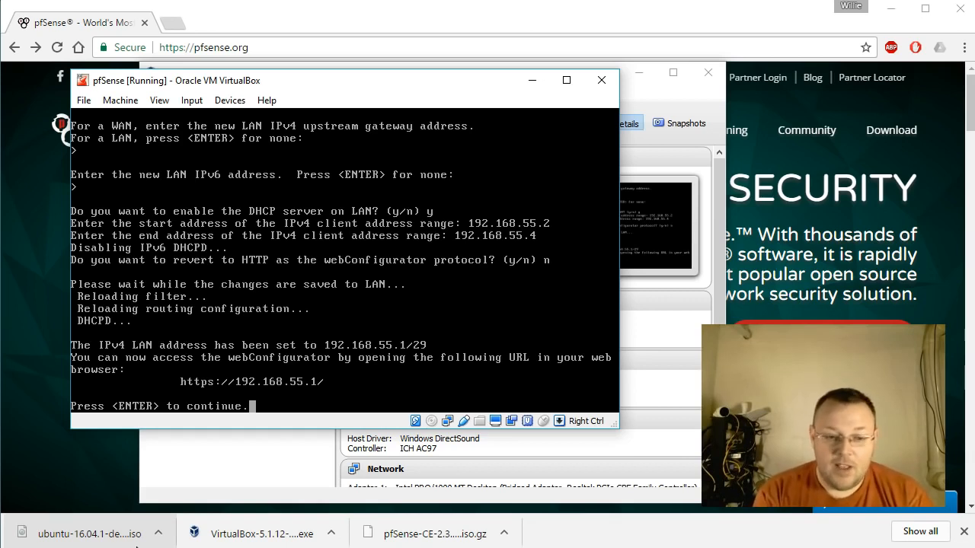
key(Return)
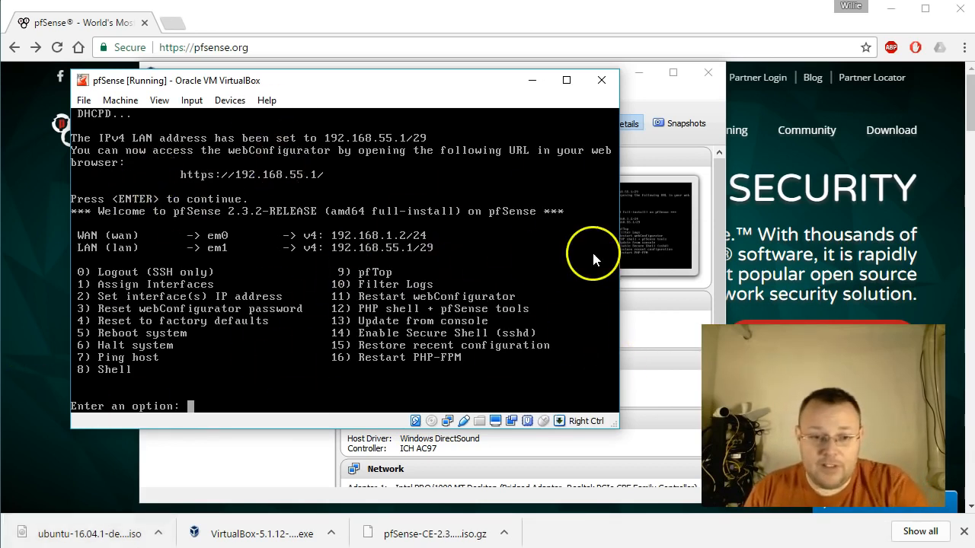
Minimize the pfSense console and define a new Ubuntu (64-bit) Linux virtual machine named Ubuntu Desktop with 1024 MB of memory.
click(532, 80)
click(155, 128)
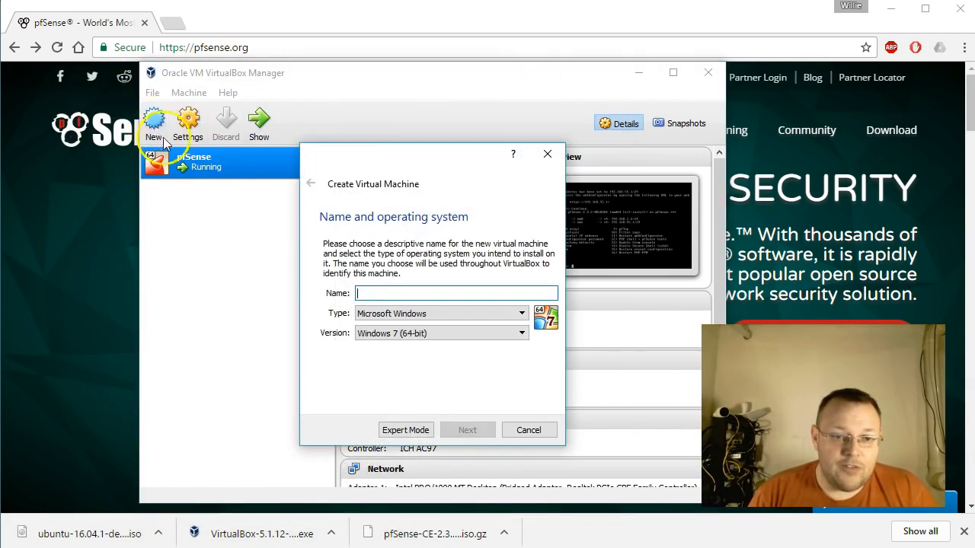
text(Ubuntu Desktop)
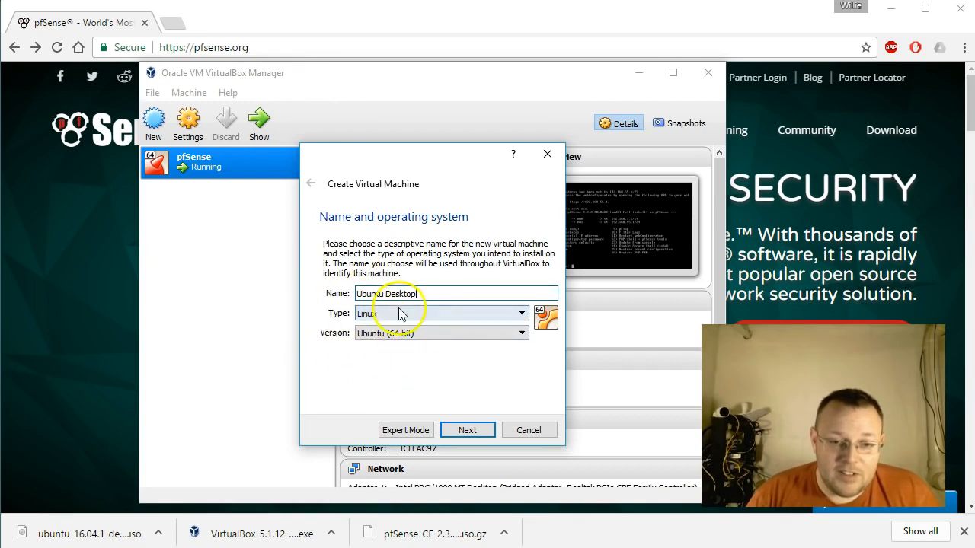
click(469, 431)
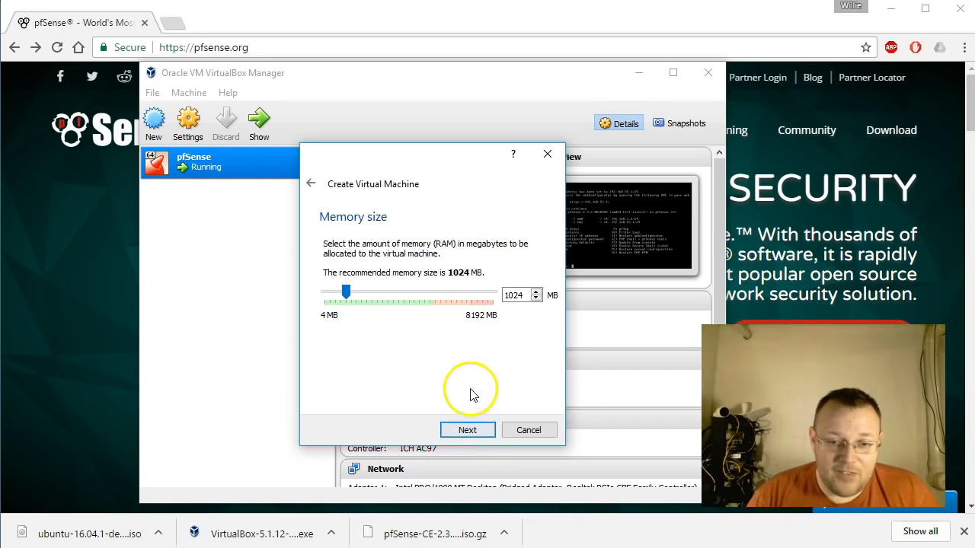
click(466, 432)
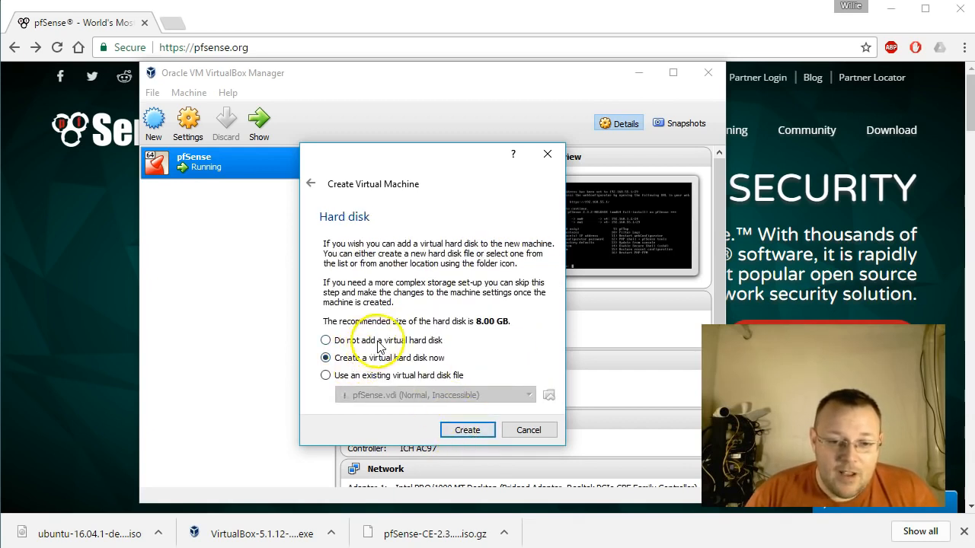
Create an 8.00 GB VDI virtual hard disk named Ubuntu Desktop for the new machine, keeping the default storage options.
click(464, 430)
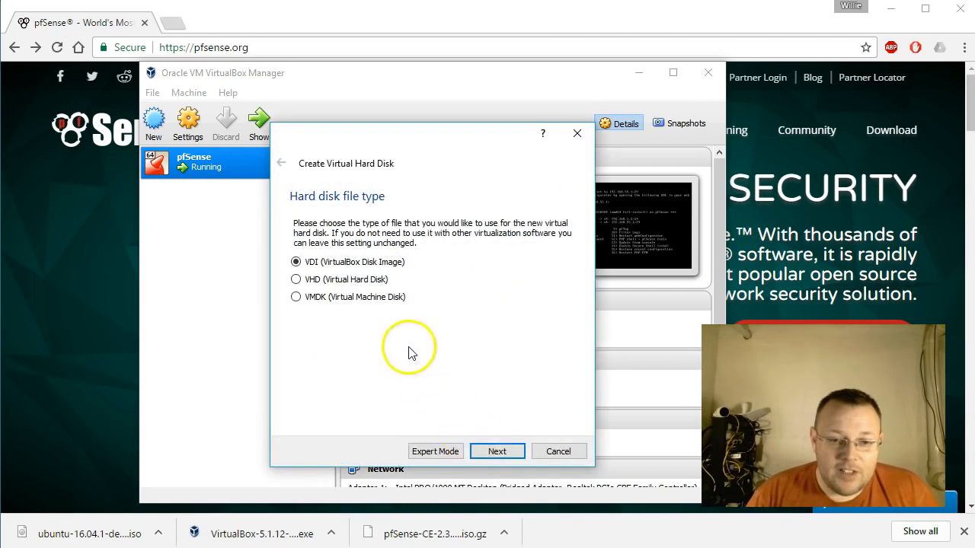
click(480, 448)
click(491, 449)
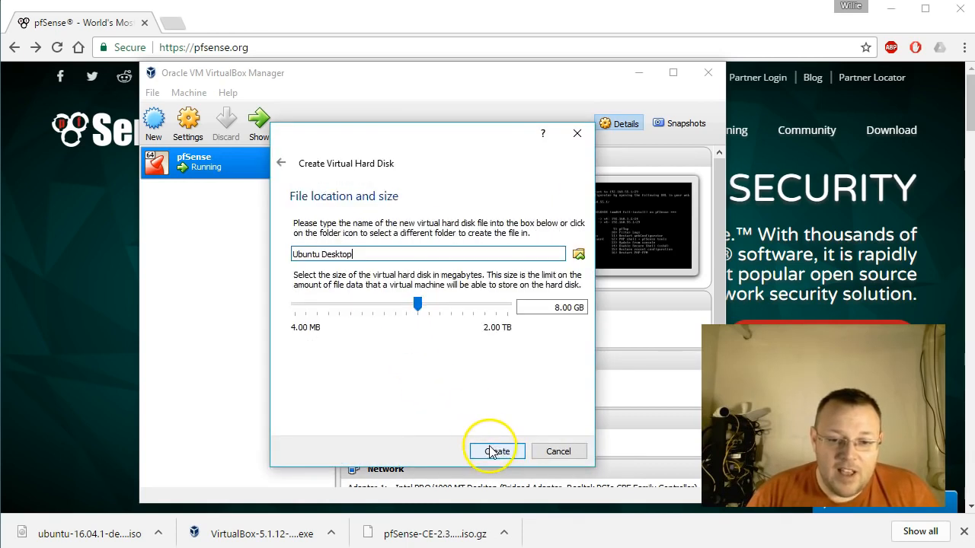
click(499, 453)
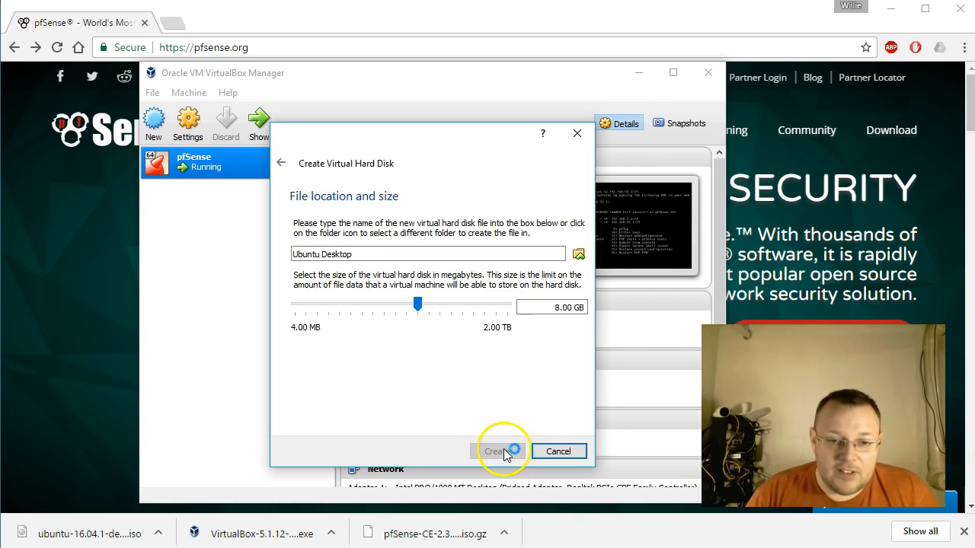
Load ubuntu-16.04.1-desktop-amd64.iso into the Ubuntu Desktop machine's empty optical drive in its storage settings.
click(190, 198)
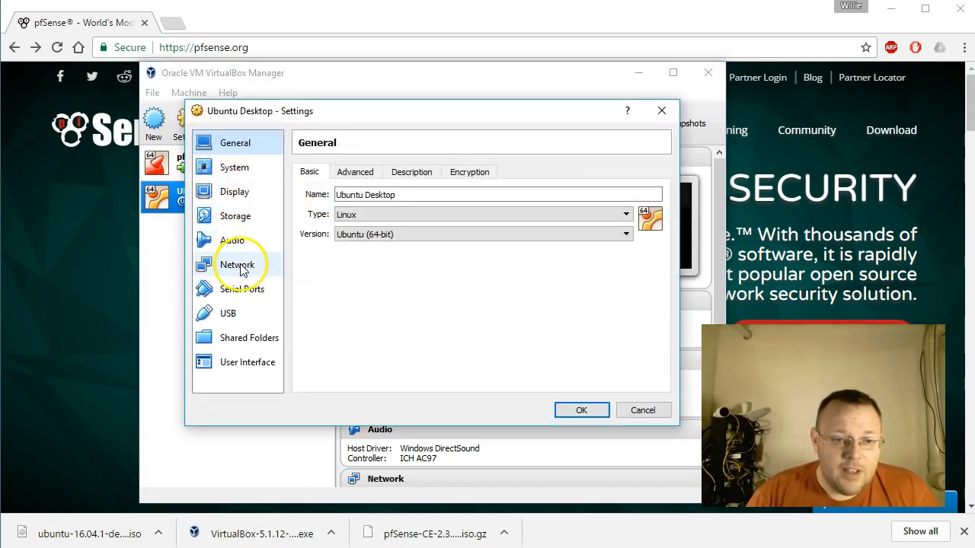
click(233, 215)
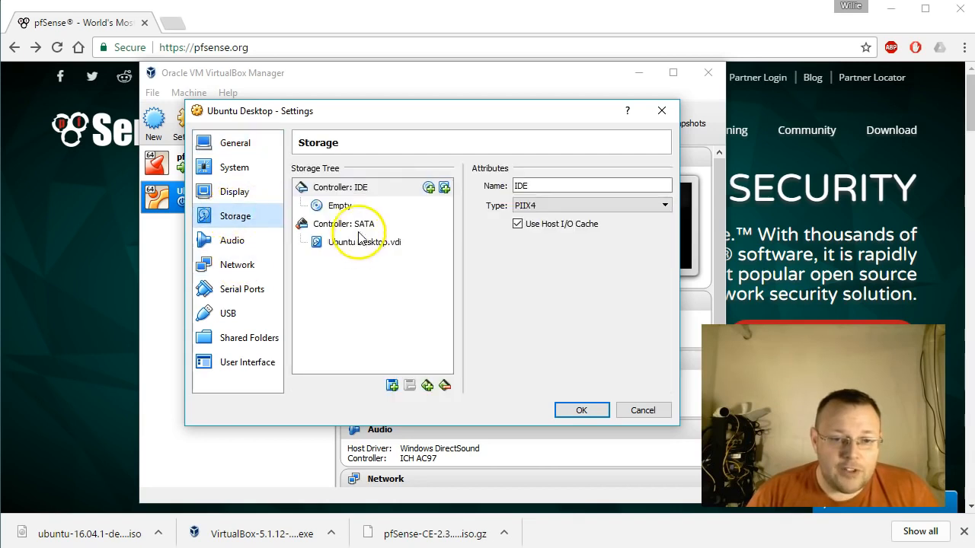
click(323, 207)
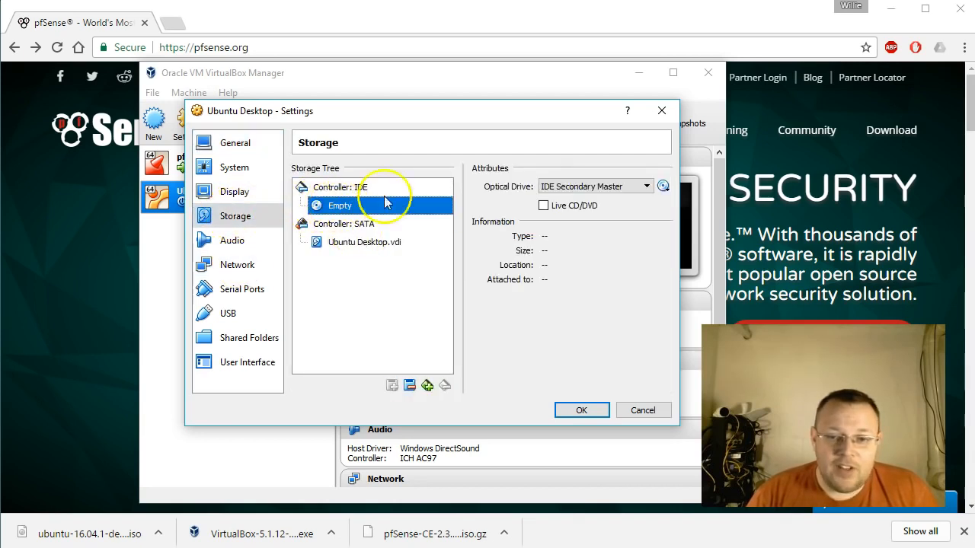
click(663, 187)
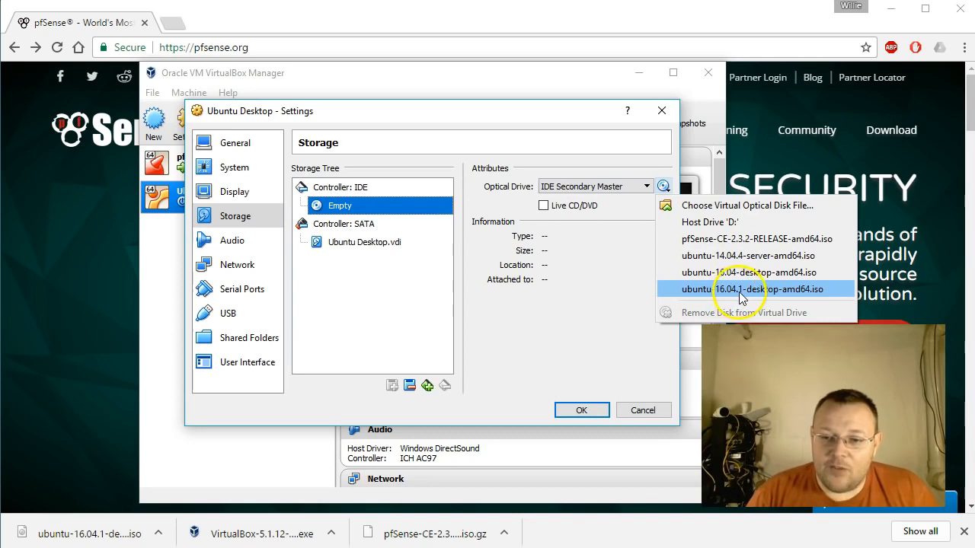
click(808, 291)
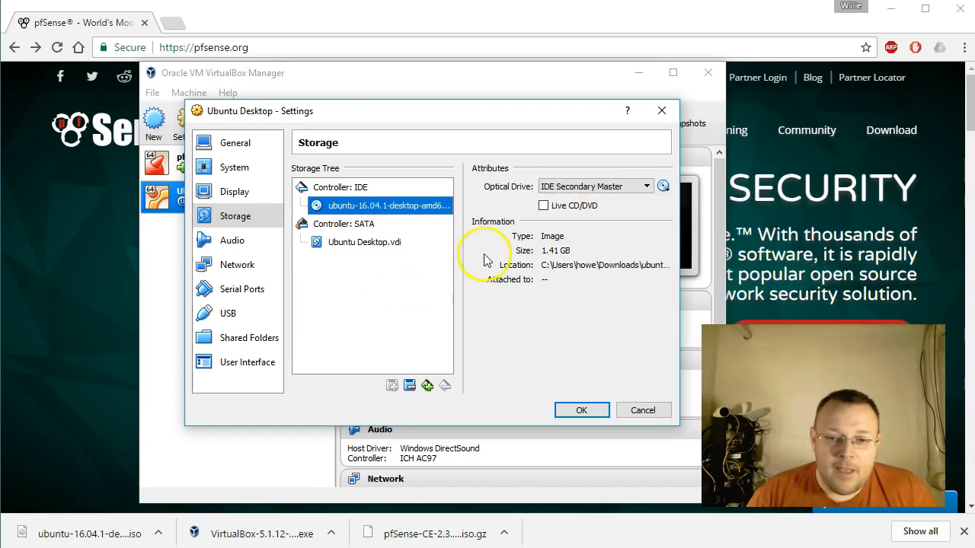
Attach the Ubuntu Desktop machine's network Adapter 1 to the internal network named pfsense and save the settings.
click(242, 268)
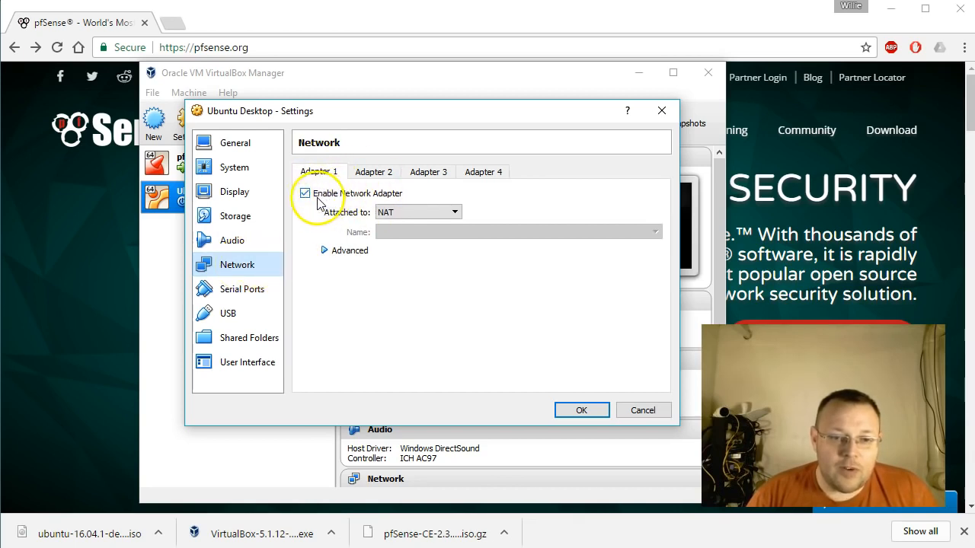
click(435, 215)
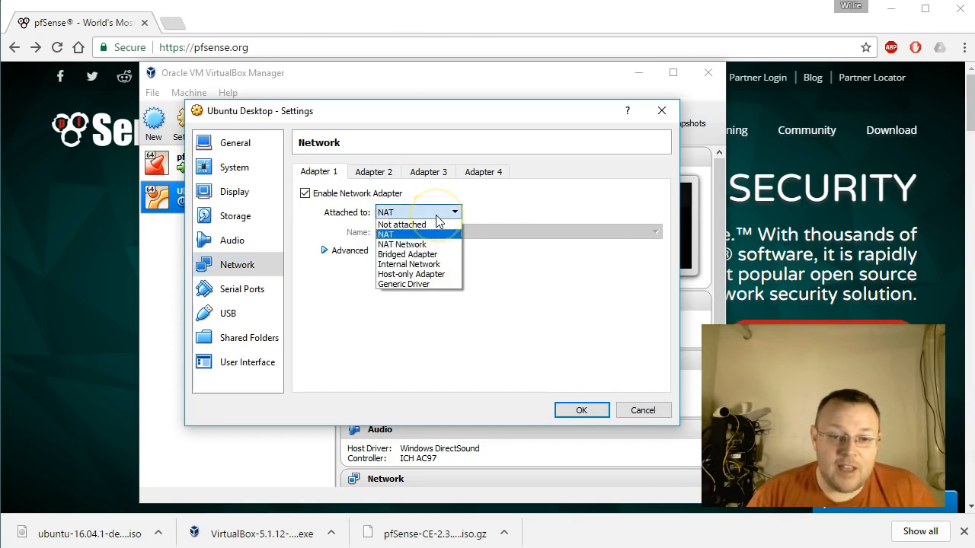
click(415, 264)
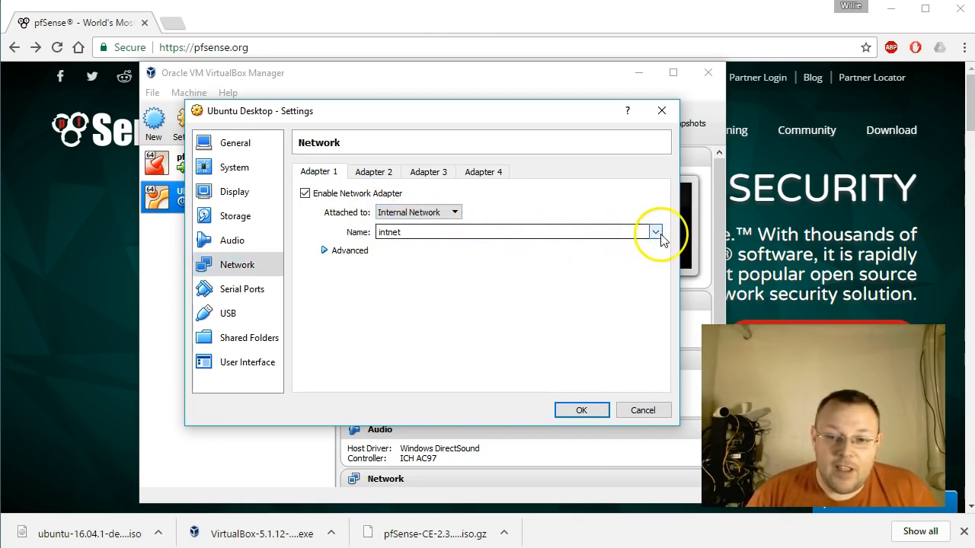
click(655, 233)
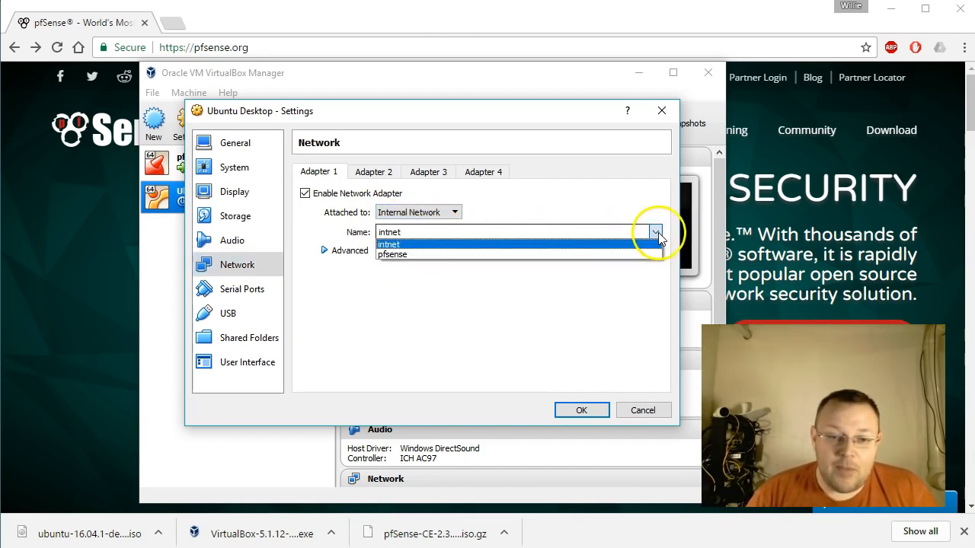
click(403, 255)
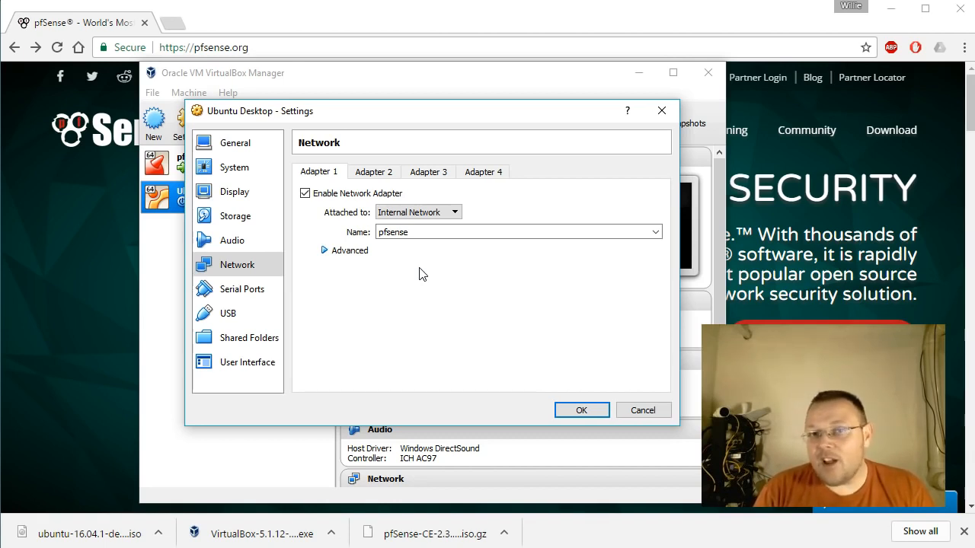
click(579, 411)
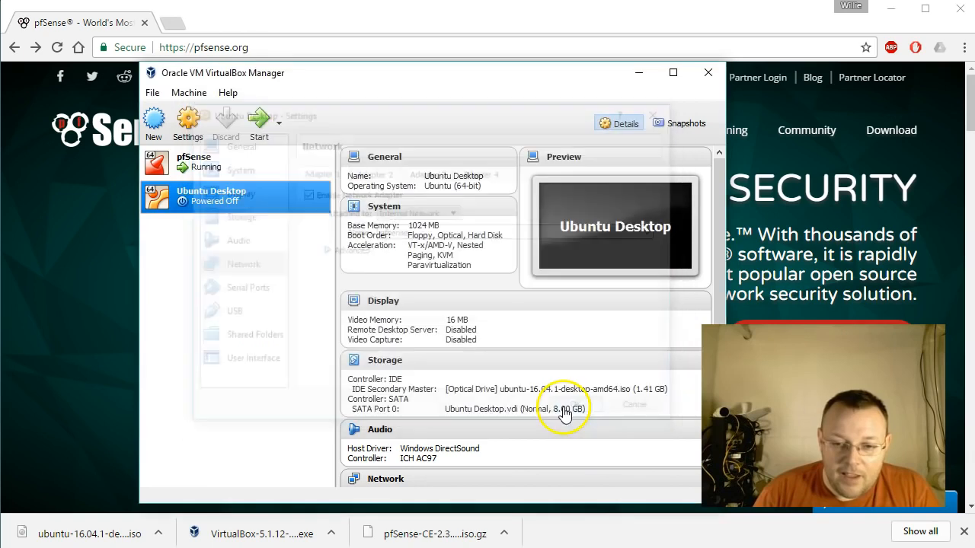
Start the Ubuntu Desktop machine with a normal start and choose to try Ubuntu in English without installing it.
right_click(233, 200)
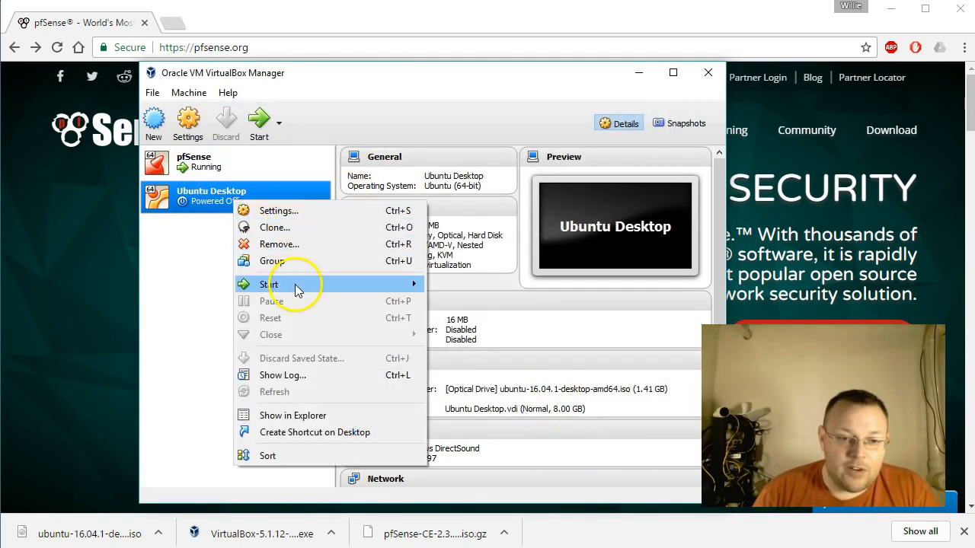
mouse_move(297, 291)
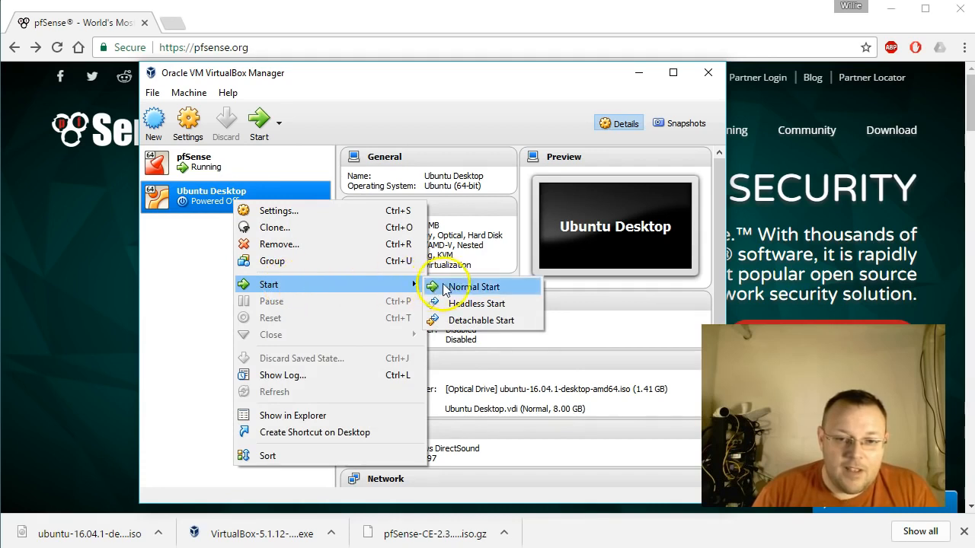
click(472, 287)
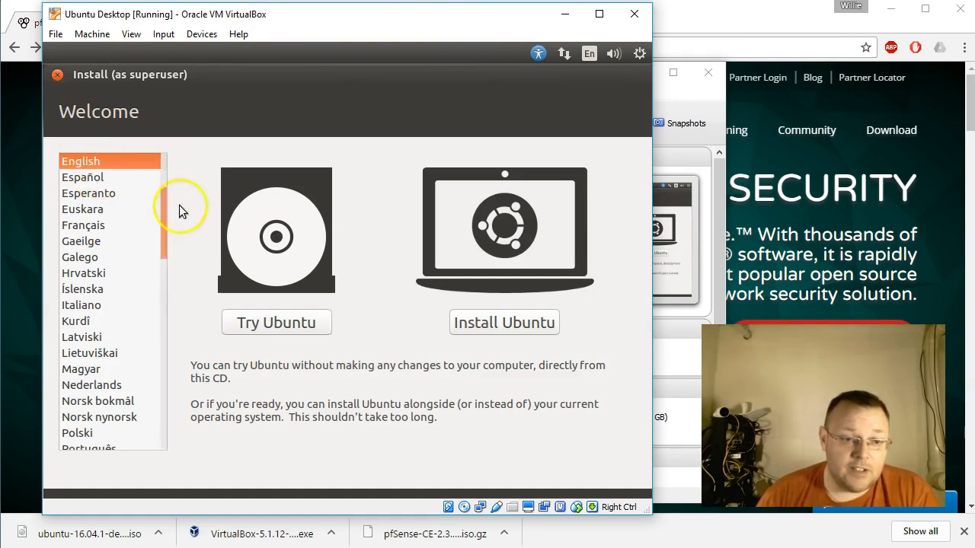
scroll(137, 286, down, 3)
scroll(114, 274, up, 4)
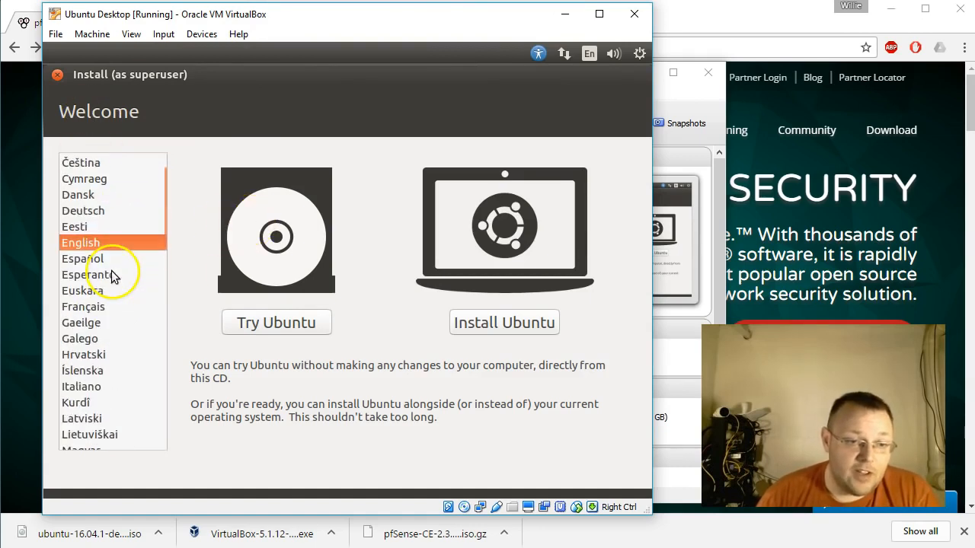
click(297, 323)
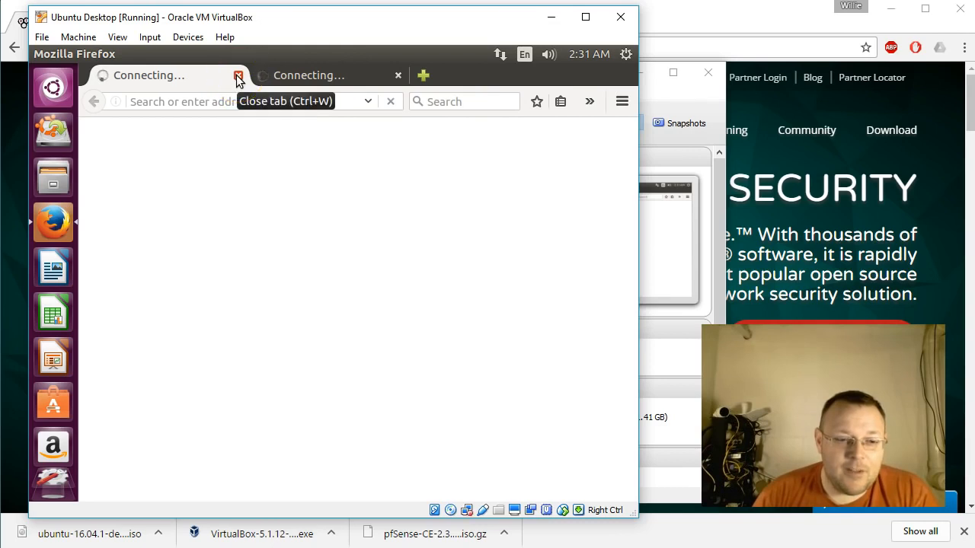
click(274, 100)
text(https://192.)
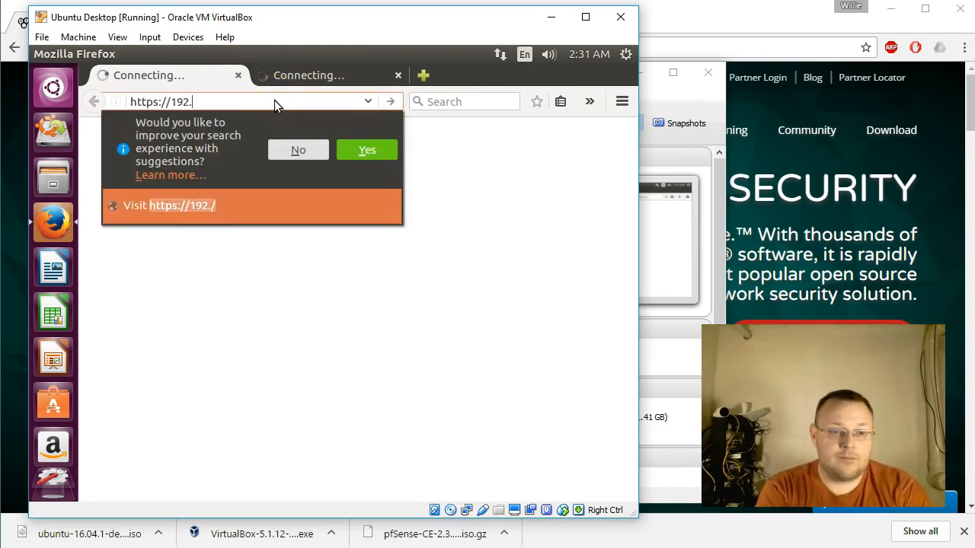
text(168.55.1)
key(Return)
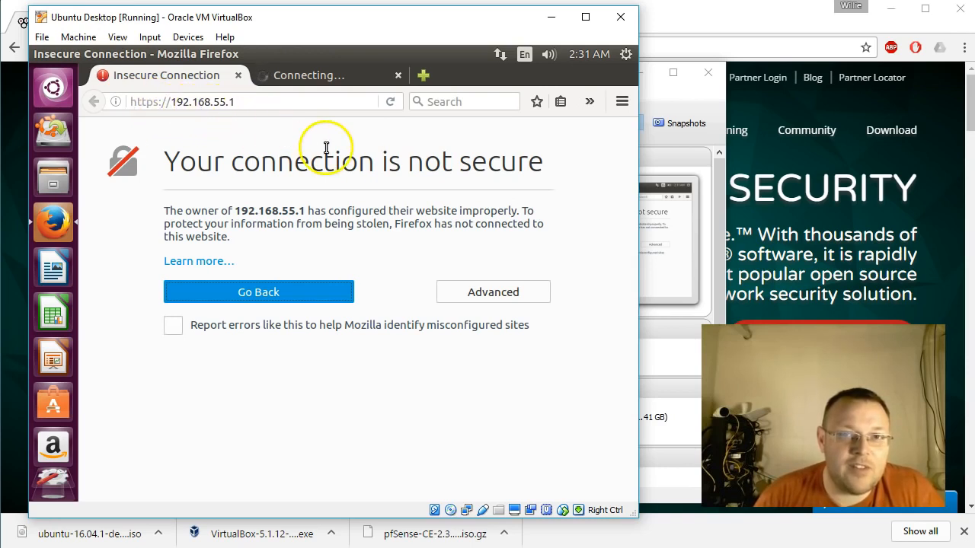
click(399, 75)
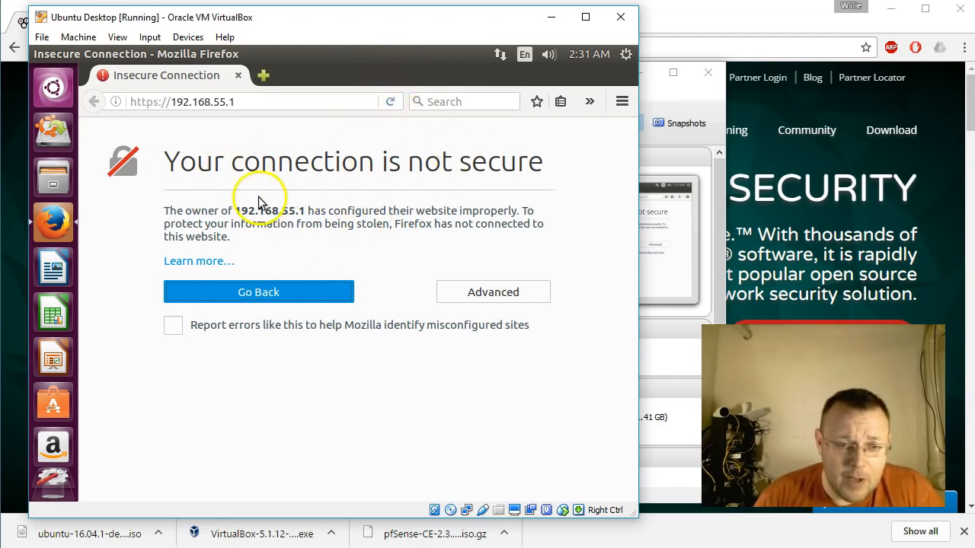
click(516, 294)
click(221, 455)
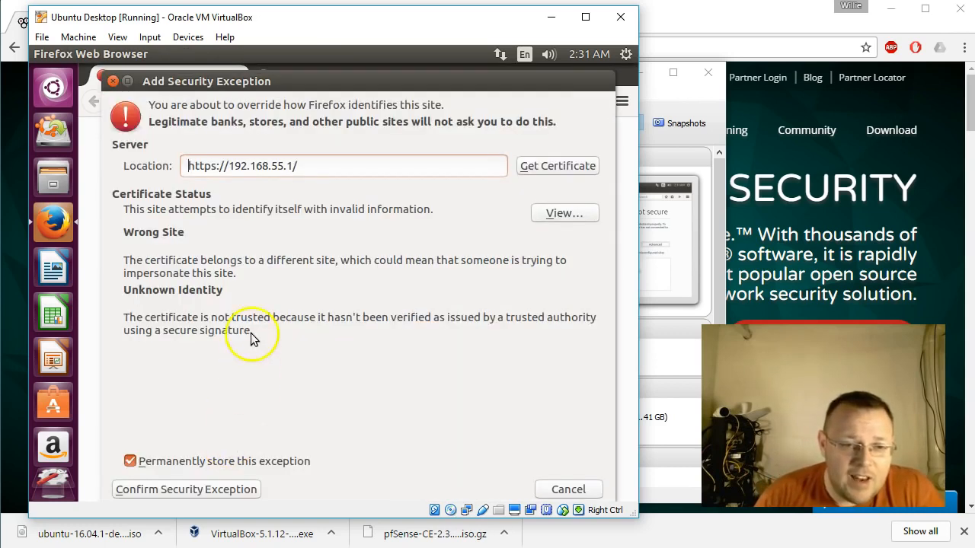
click(130, 463)
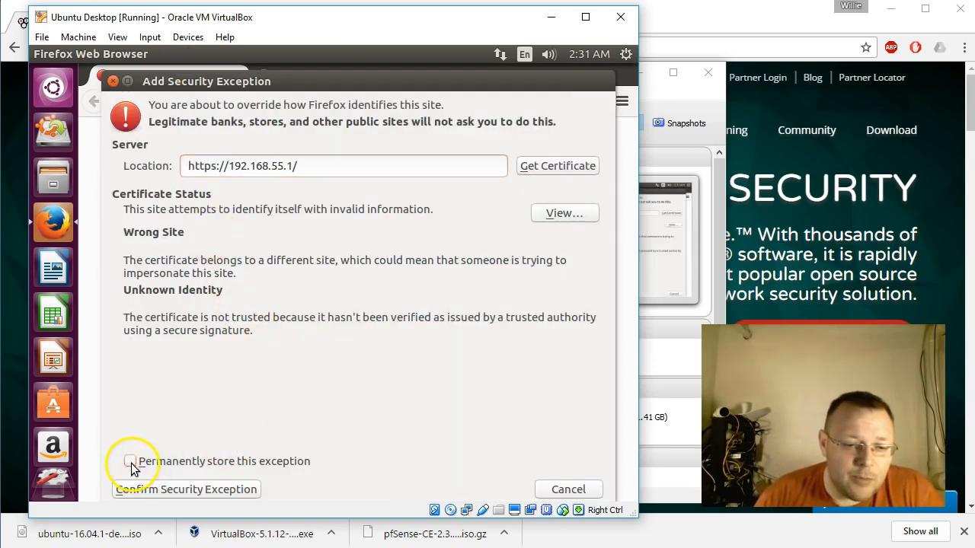
click(204, 491)
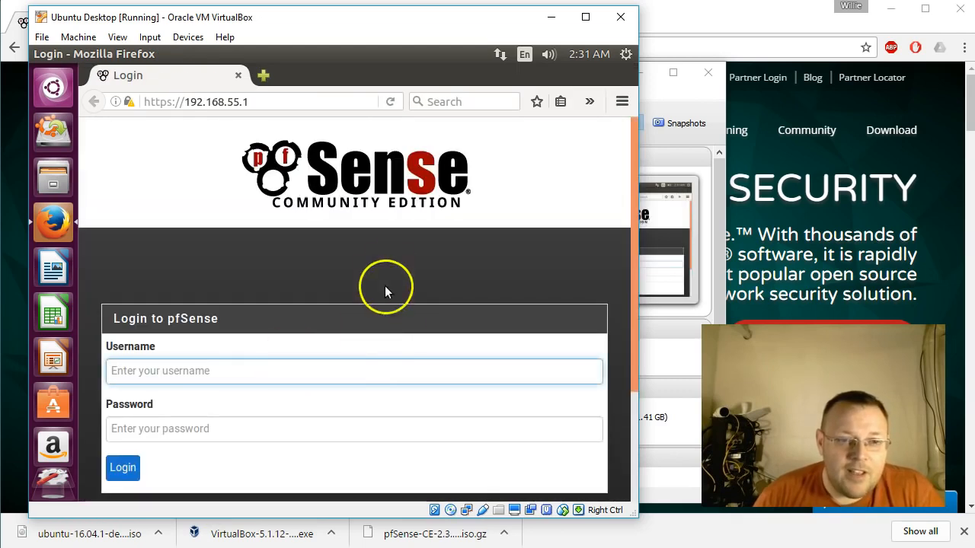
Log in to pfSense as admin with the account password and decline having Firefox remember the login.
scroll(326, 279, down, 3)
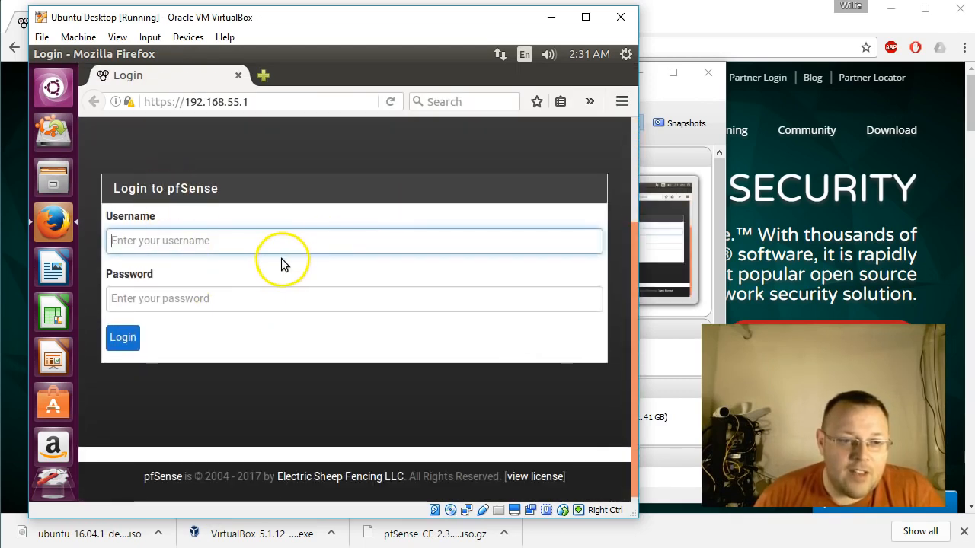
scroll(286, 267, up, 3)
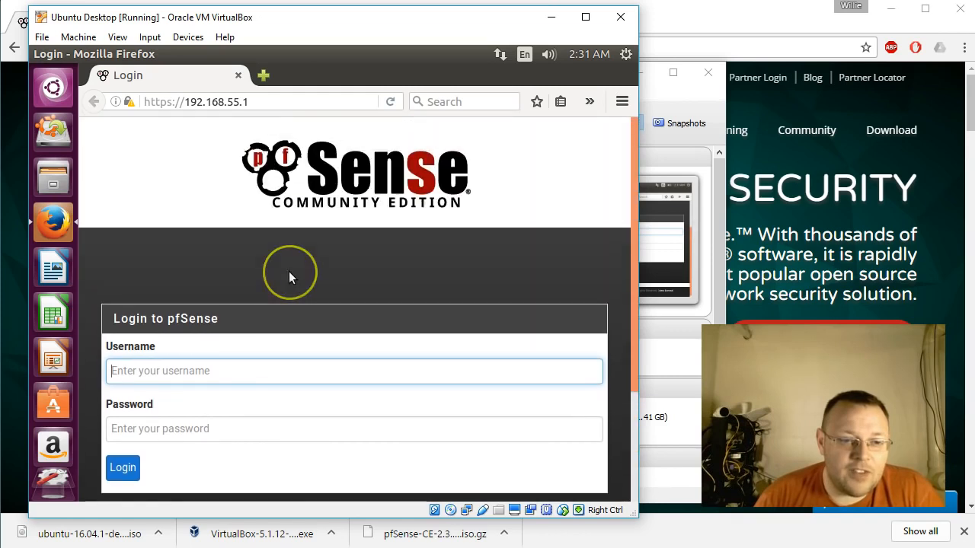
scroll(289, 271, down, 3)
click(259, 285)
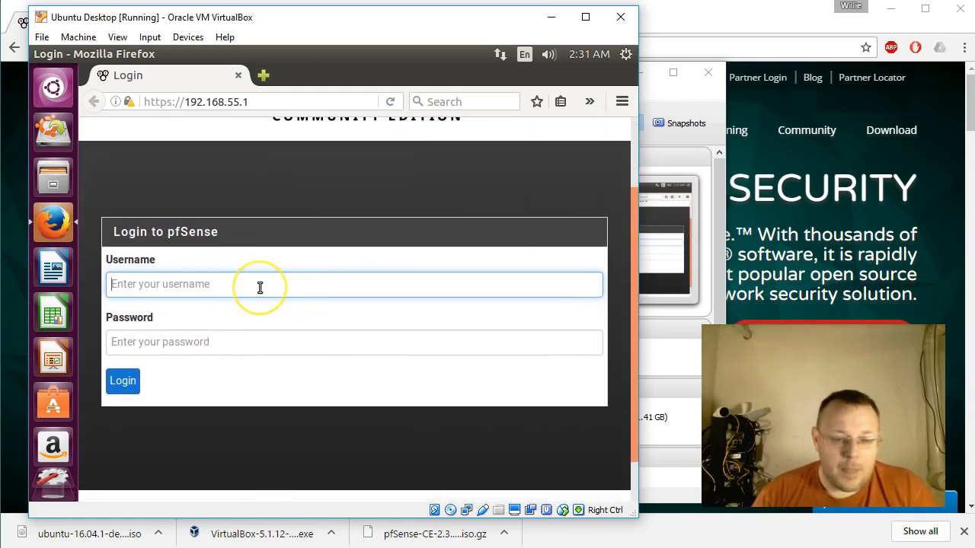
text(admin)
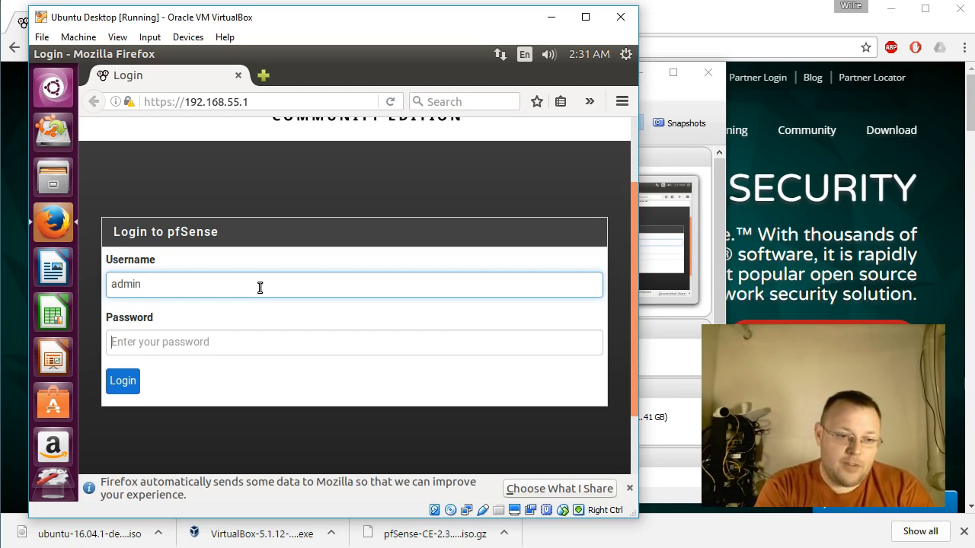
key(Tab)
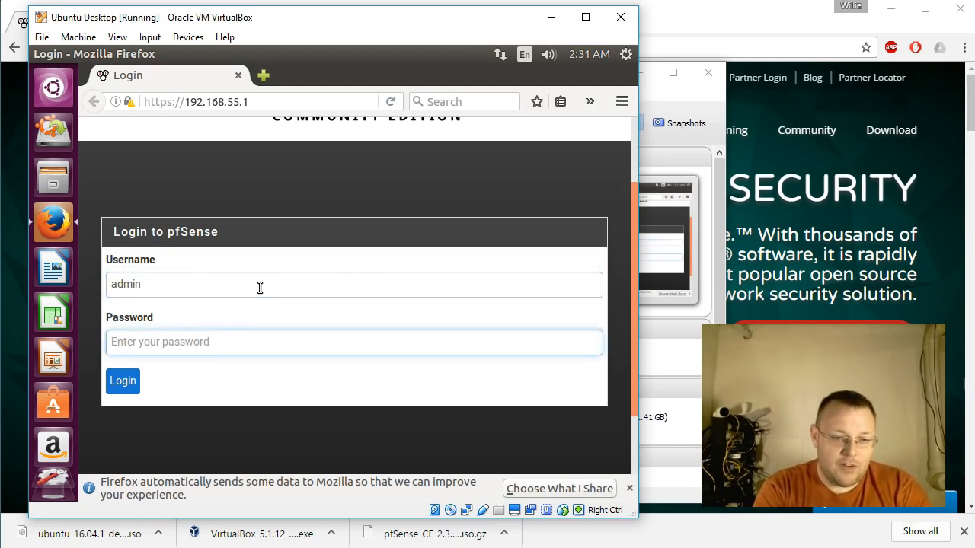
text(pfsense)
key(Return)
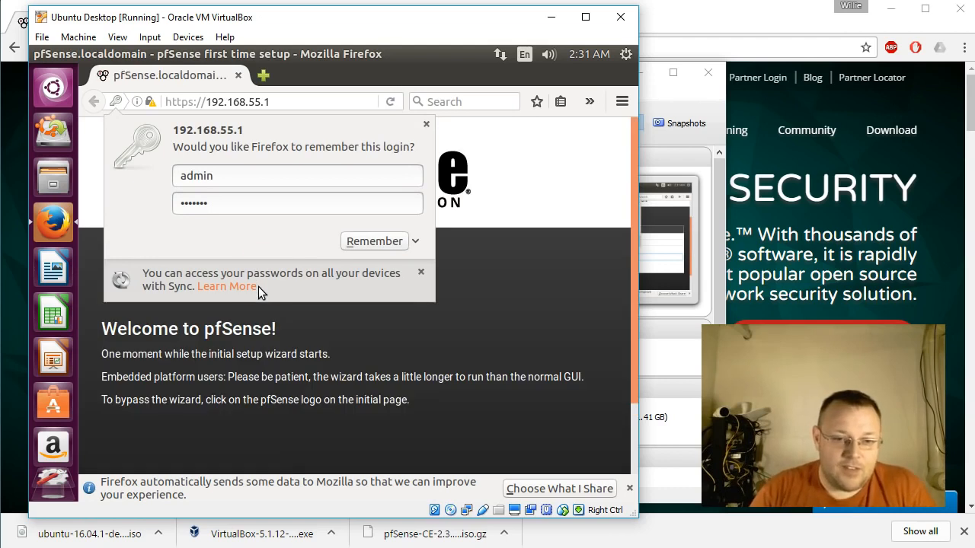
click(414, 241)
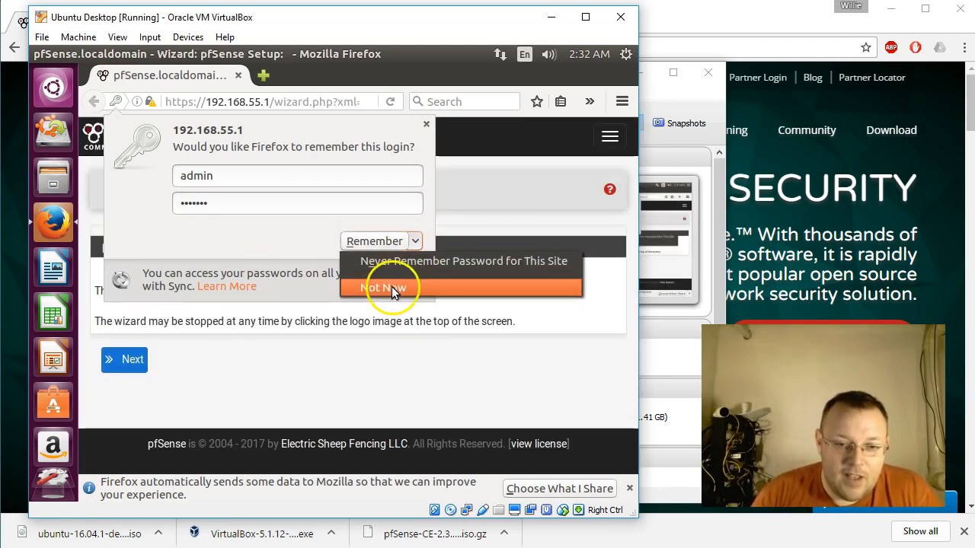
click(396, 264)
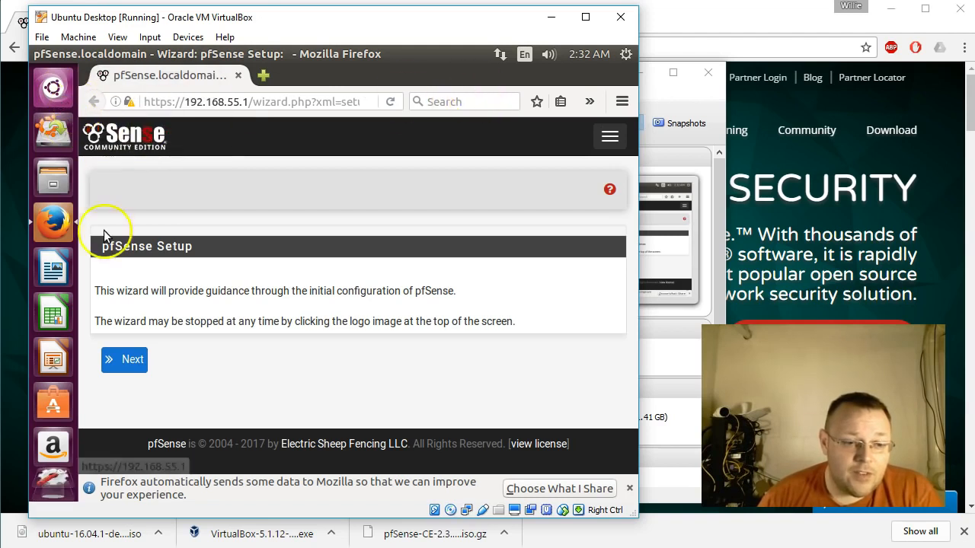
Open a Terminal in Ubuntu and run ifconfig to examine the client's network addresses.
click(52, 89)
text(t)
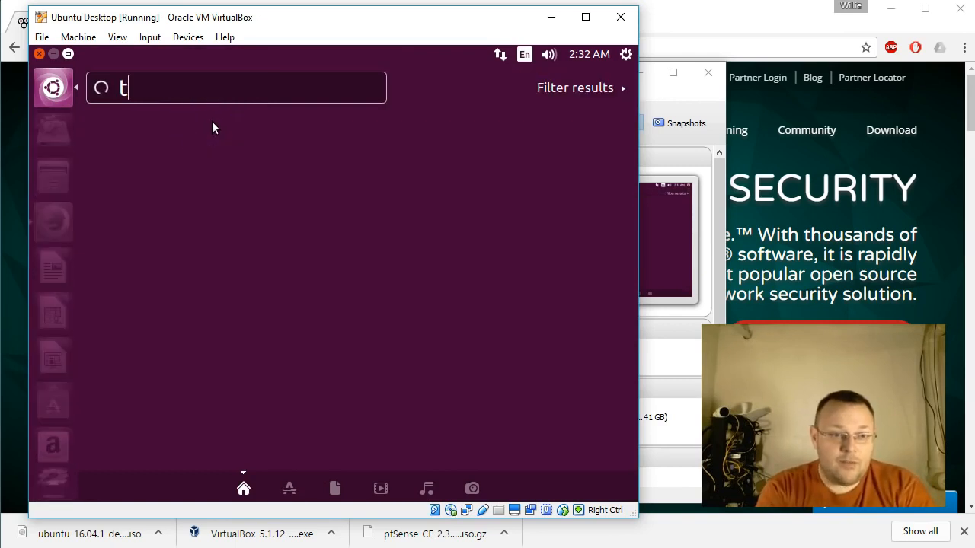
text(erm)
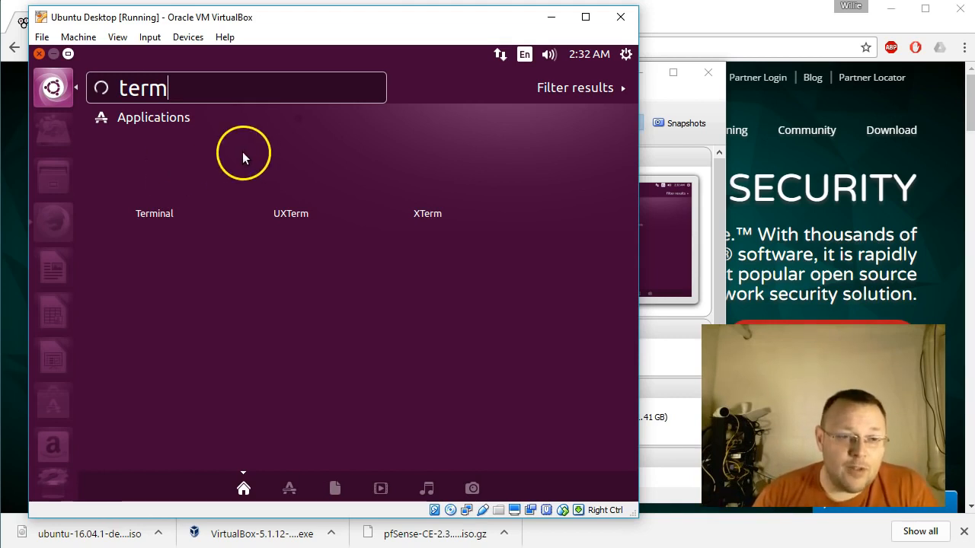
click(155, 190)
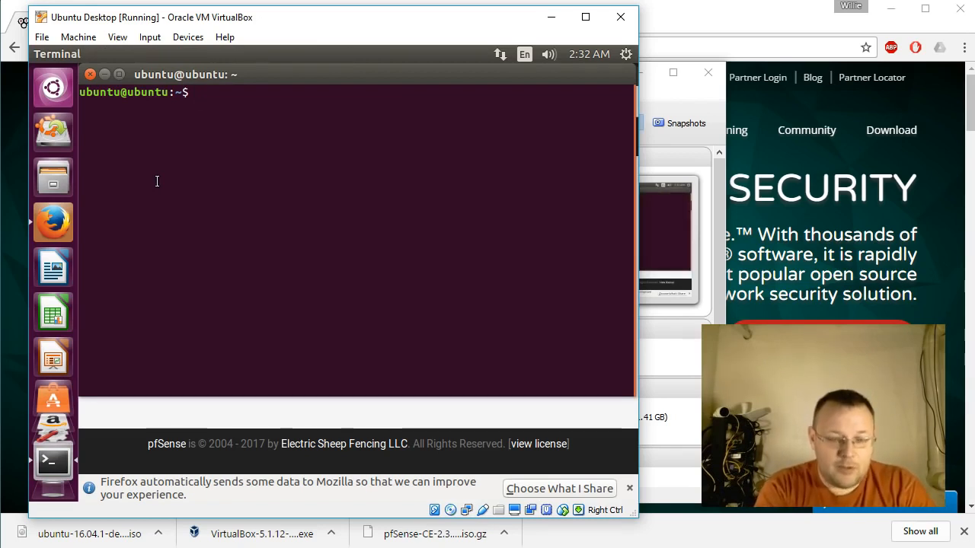
text(ifconfig)
key(Return)
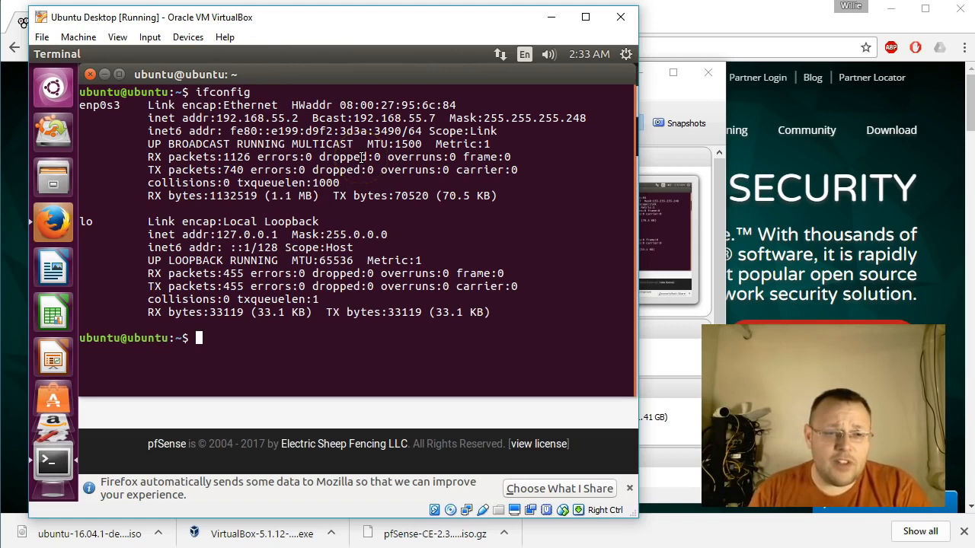
Ping the pfSense LAN address 192.168.55.1 from the Ubuntu terminal, and stop the ping after a few replies.
text(ping 192.16)
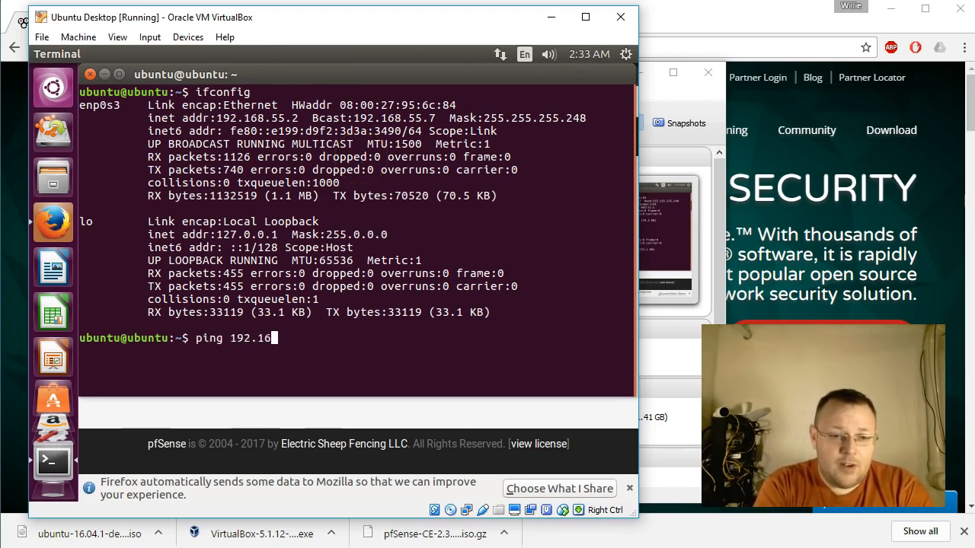
text(8.55.1)
key(Return)
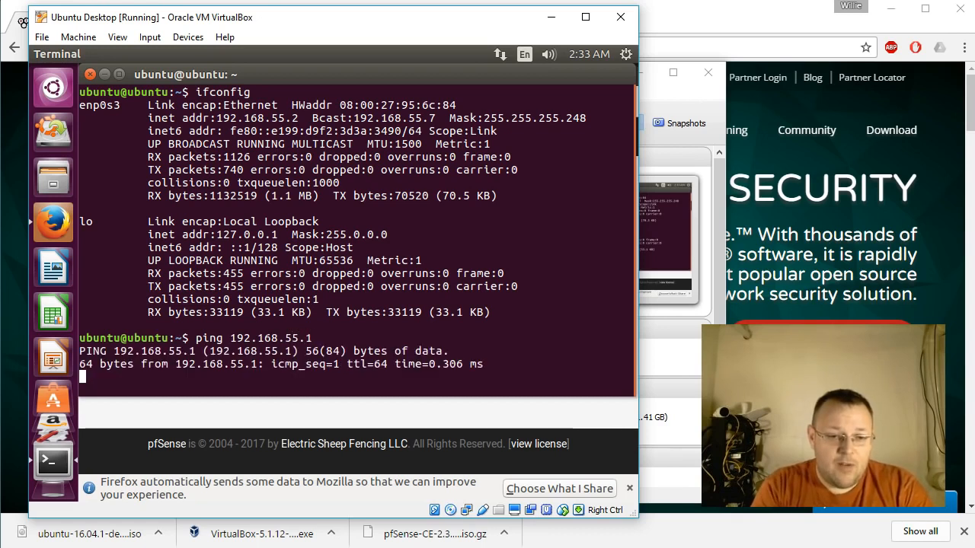
key(ctrl+c)
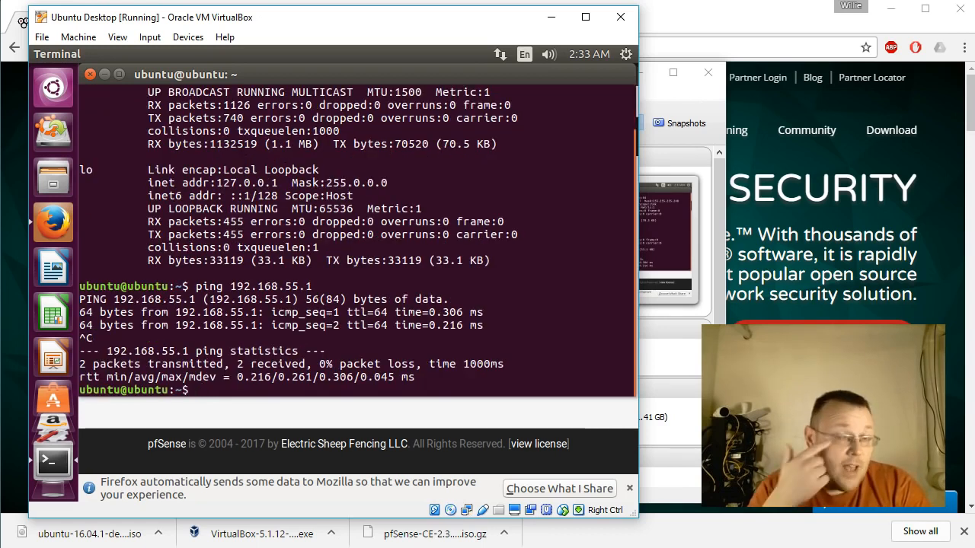
Ping 192.168.1.1 by editing the previous command, and stop the ping.
key(Up)
key(BackSpace)
key(BackSpace)
key(BackSpace)
key(BackSpace)
text(1.1)
key(Return)
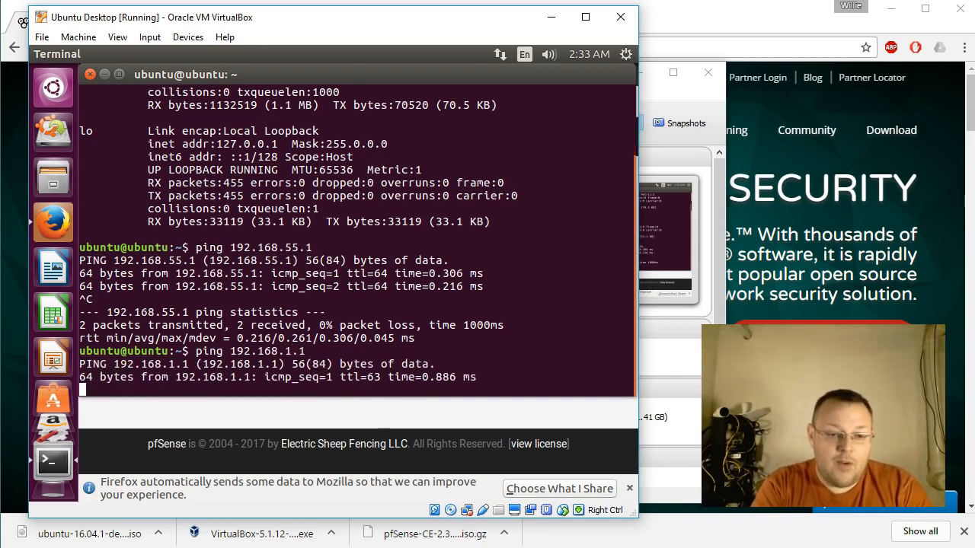
key(ctrl+c)
Ping 192.168.66.5 by editing the previous ping command.
key(Up)
key(BackSpace)
key(BackSpace)
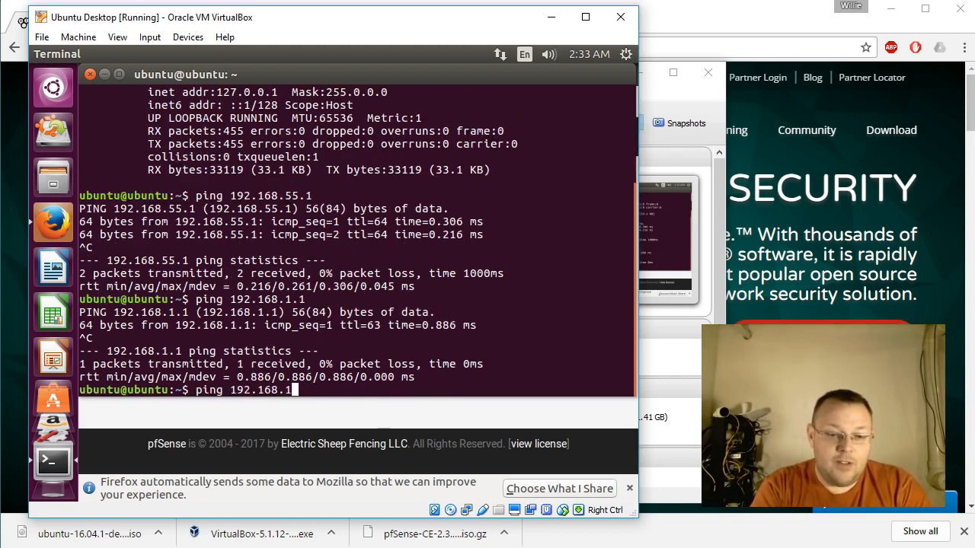
text(66.5)
key(Return)
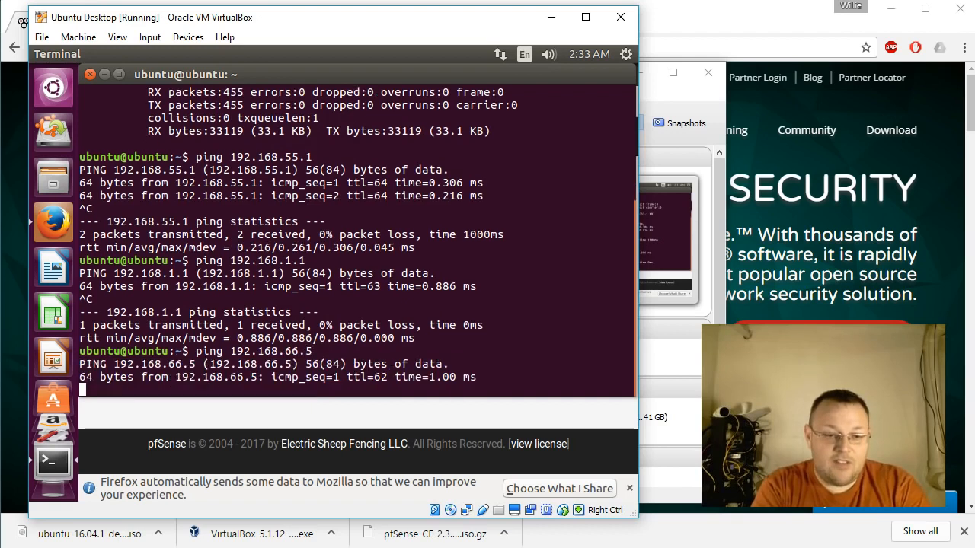
Stop the ping to 192.168.66.5 and exit the Ubuntu terminal.
key(ctrl+c)
text(exit)
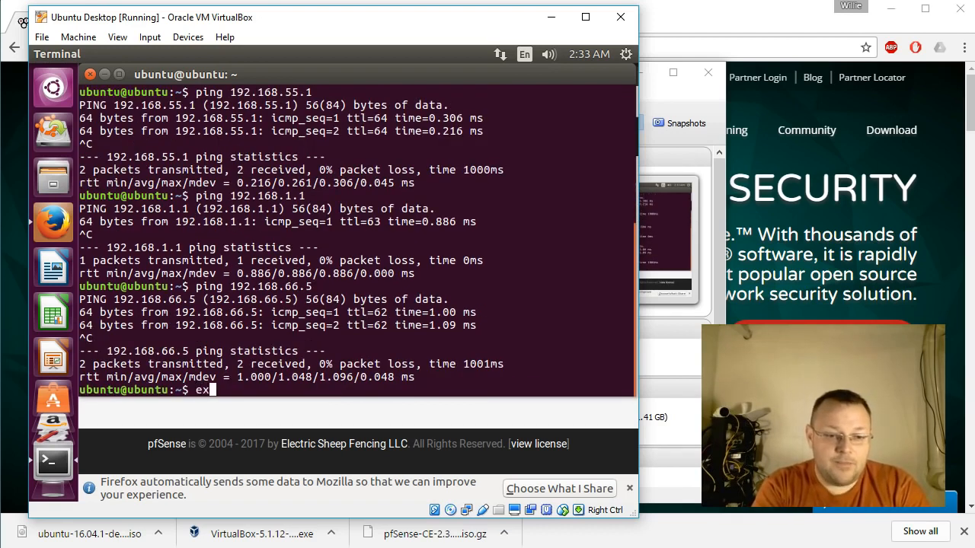
key(Return)
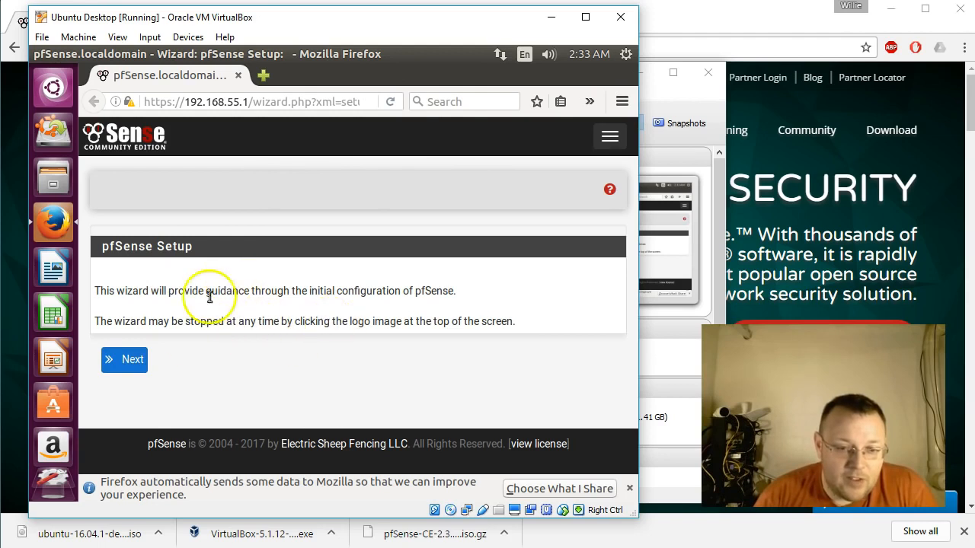
Start the pfSense setup wizard and continue past the pfSense Gold page to General Information.
click(130, 363)
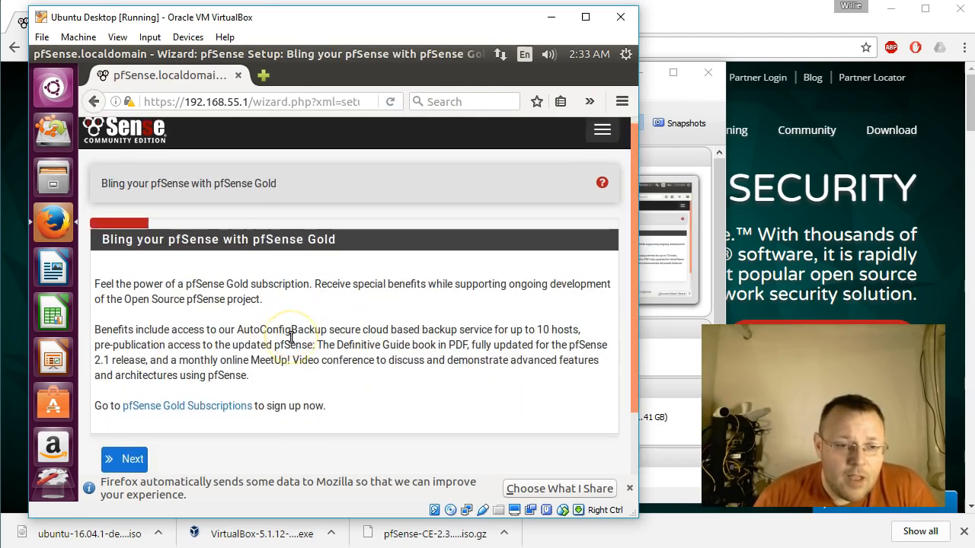
scroll(290, 339, down, 1)
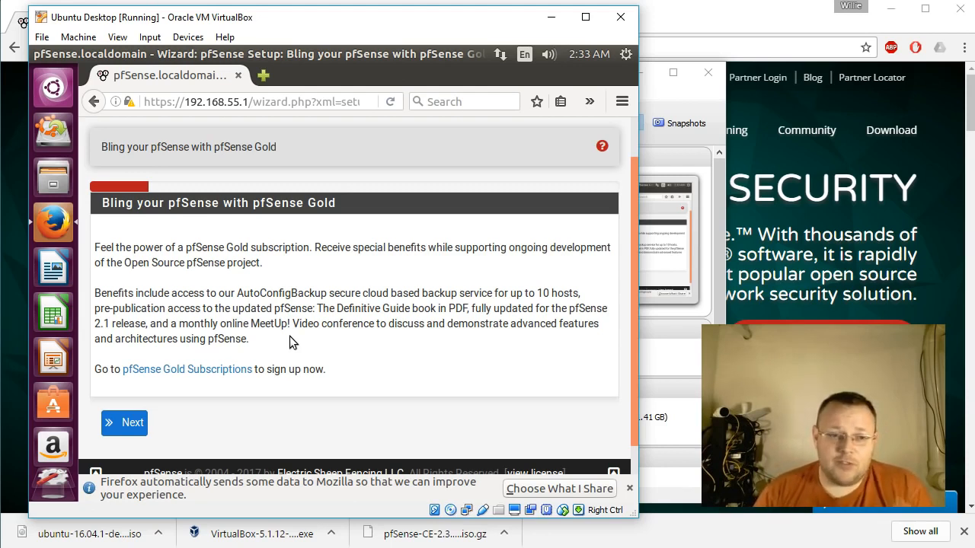
click(124, 422)
Set the pfSense hostname to Lab-pfSense in the General Information form.
scroll(221, 278, down, 2)
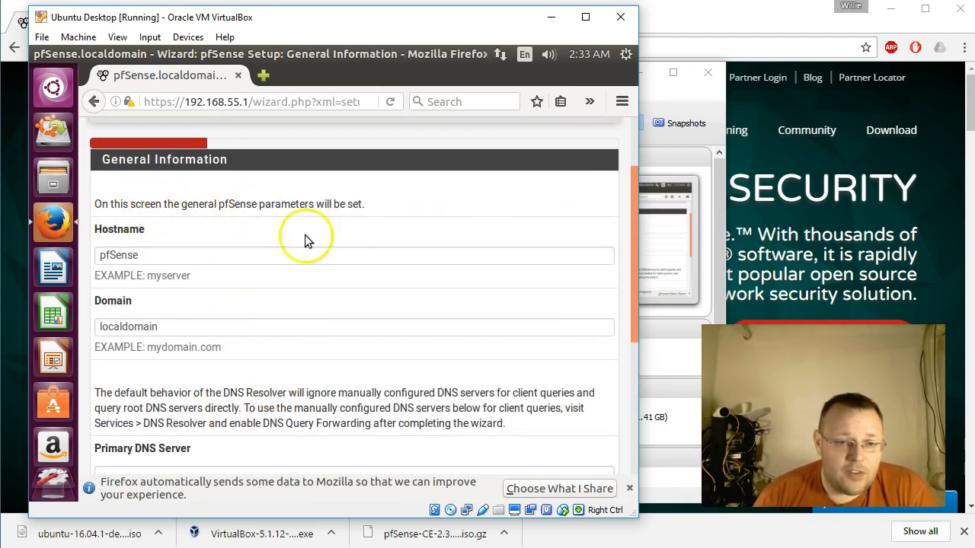
scroll(337, 250, down, 1)
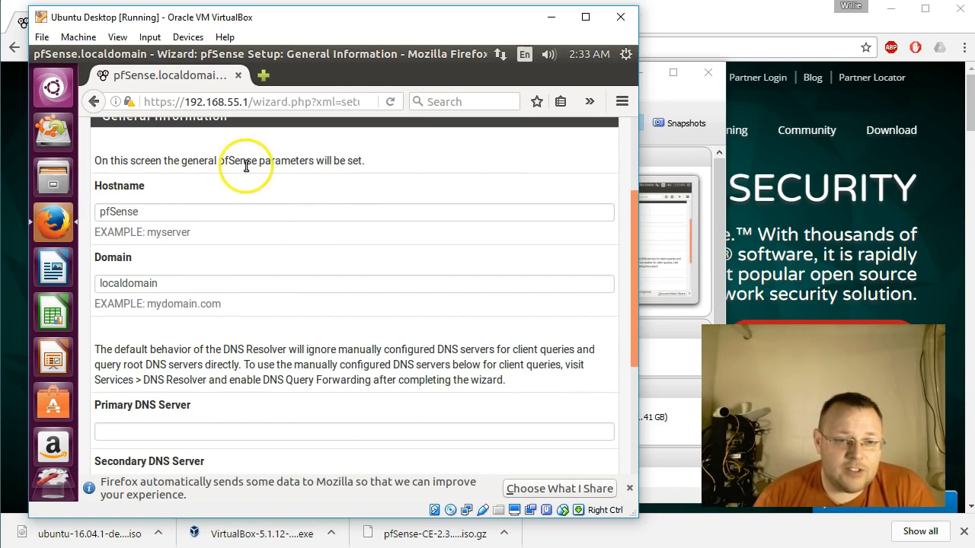
click(161, 212)
key(Left)
key(Left)
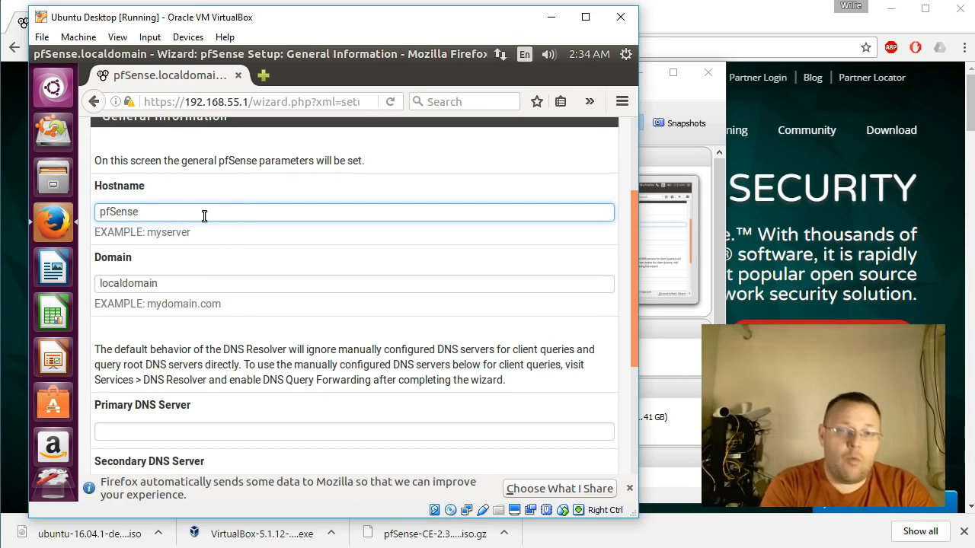
text(Lab-)
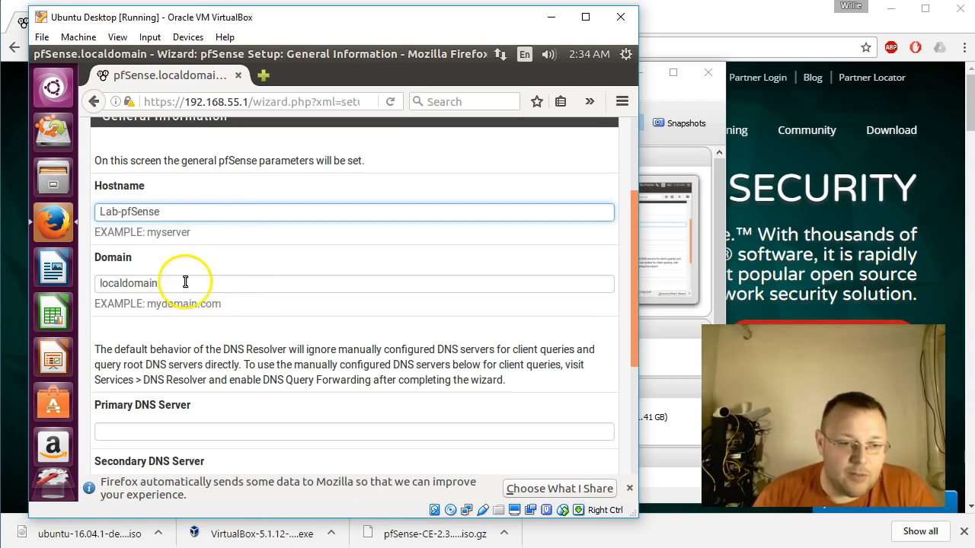
Replace the default domain with lab.howex5.com.
drag(170, 285, 87, 278)
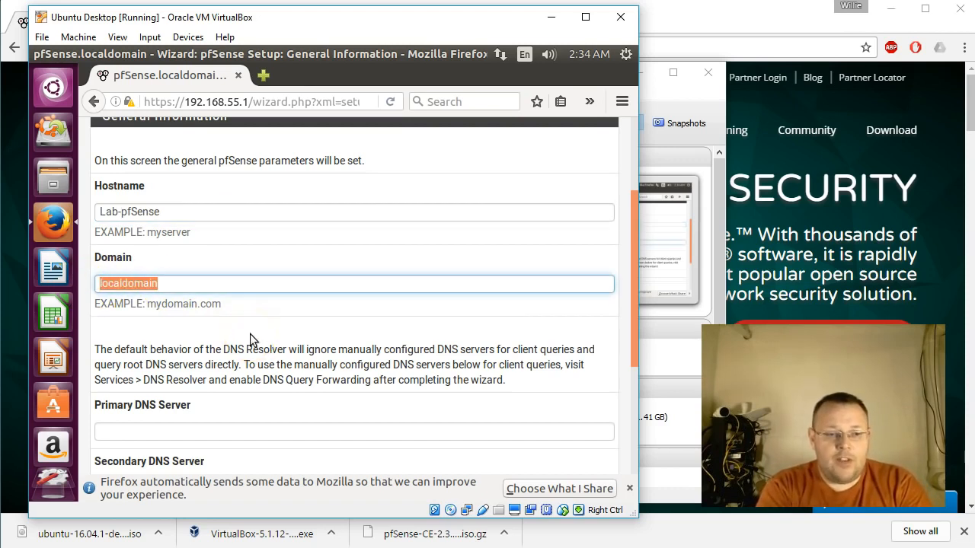
text(lab.howex5.com)
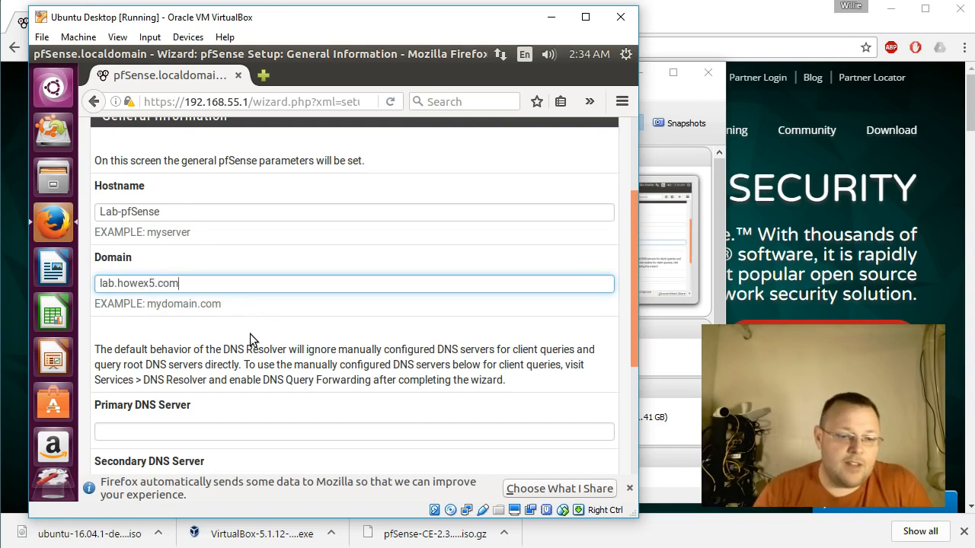
Set the primary DNS server to 192.168.66.10 and the secondary to 8.8.8.8, and continue to the time server page.
scroll(335, 274, down, 3)
click(264, 304)
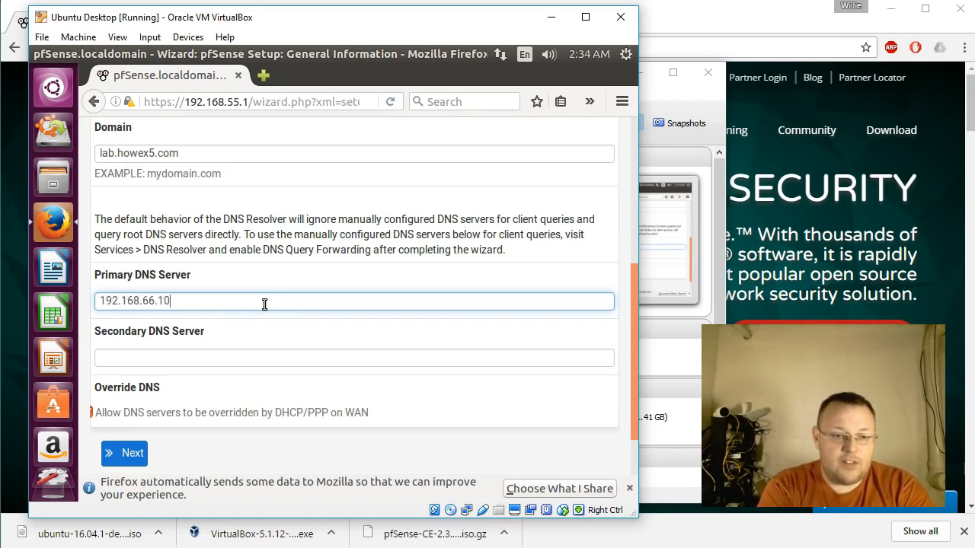
scroll(264, 304, down, 2)
click(243, 297)
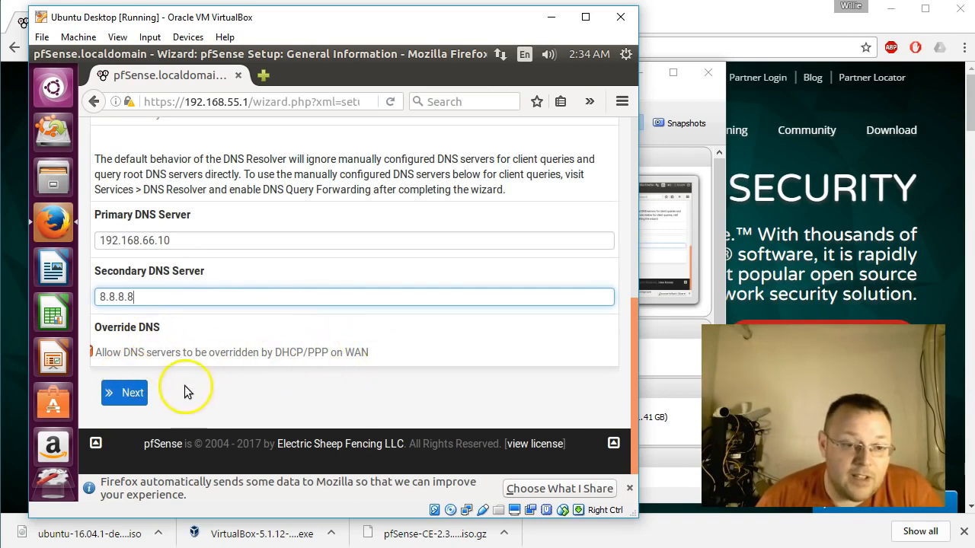
click(127, 393)
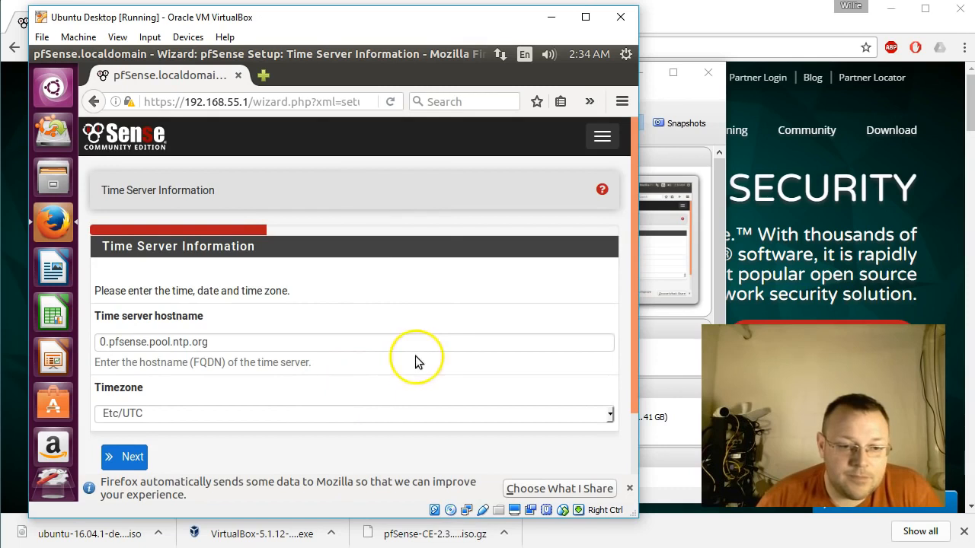
Set the time server hostname to ntp.uiuc.edu.
scroll(413, 333, down, 1)
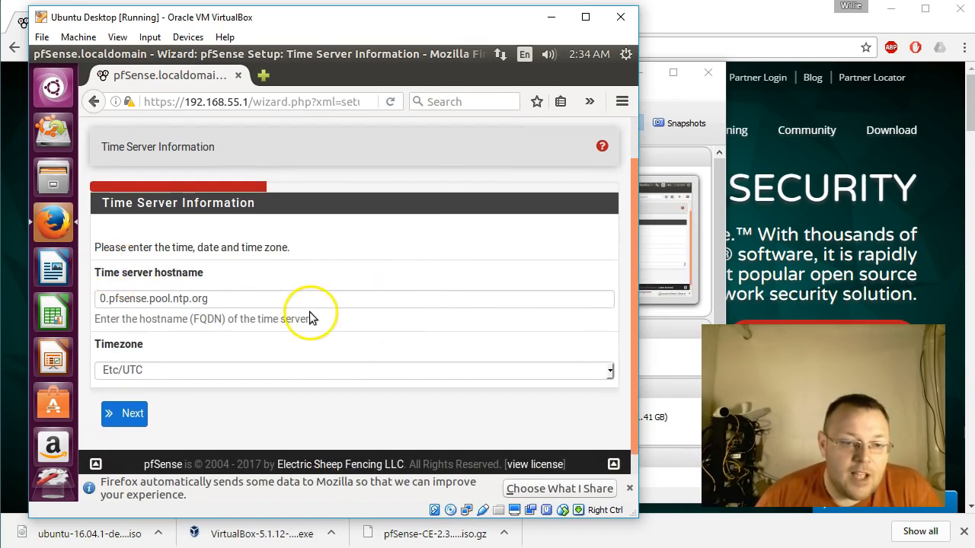
scroll(311, 313, down, 1)
drag(232, 278, 82, 263)
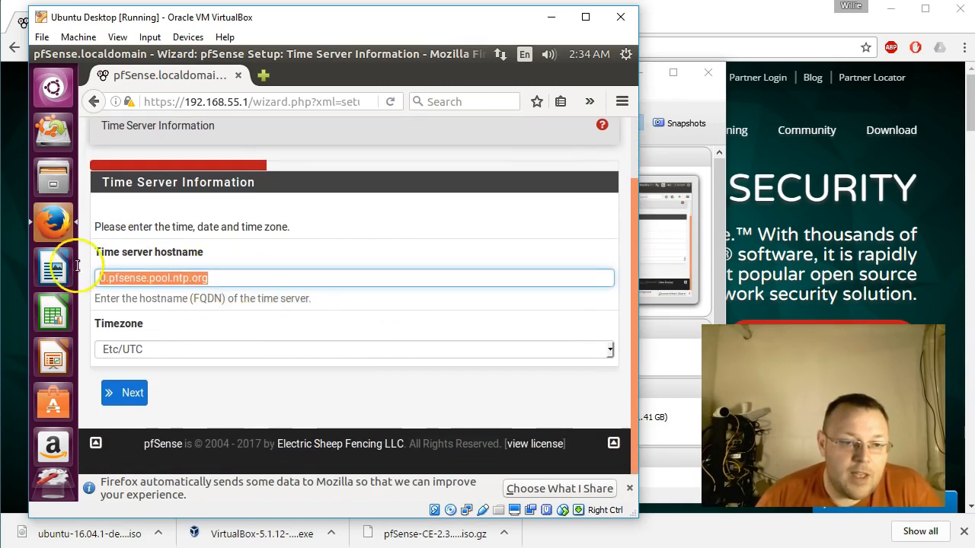
text(ntp.uiu)
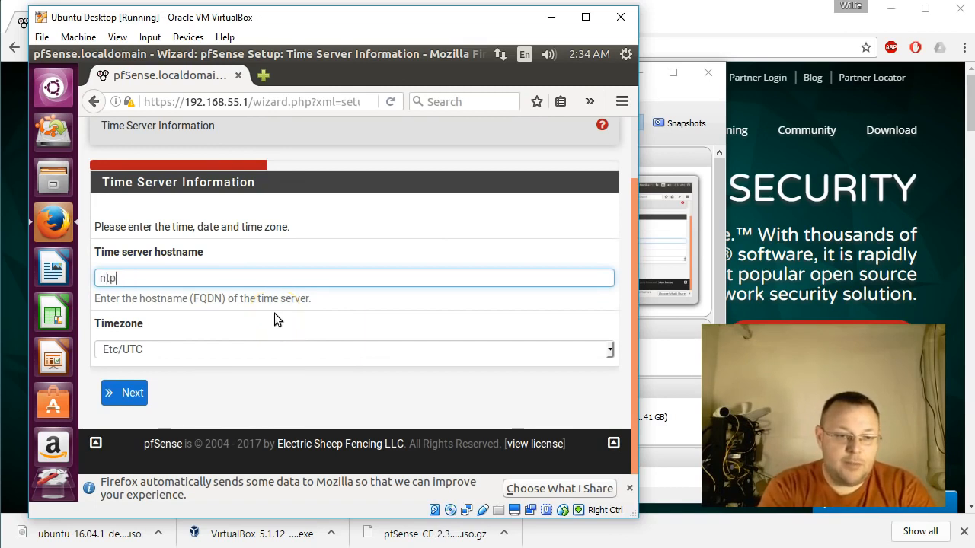
text(du)
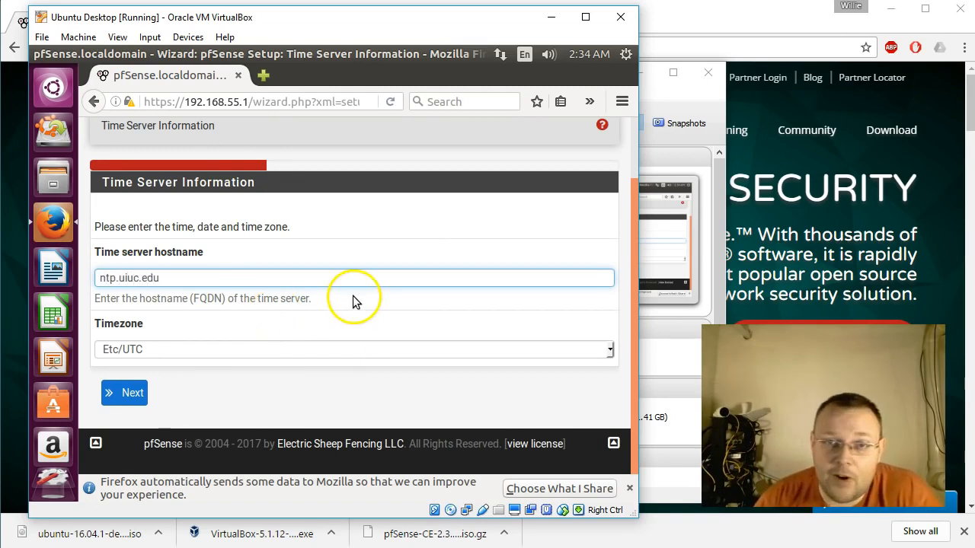
Set the timezone to Etc/GMT-6 and continue to the WAN interface page.
click(408, 352)
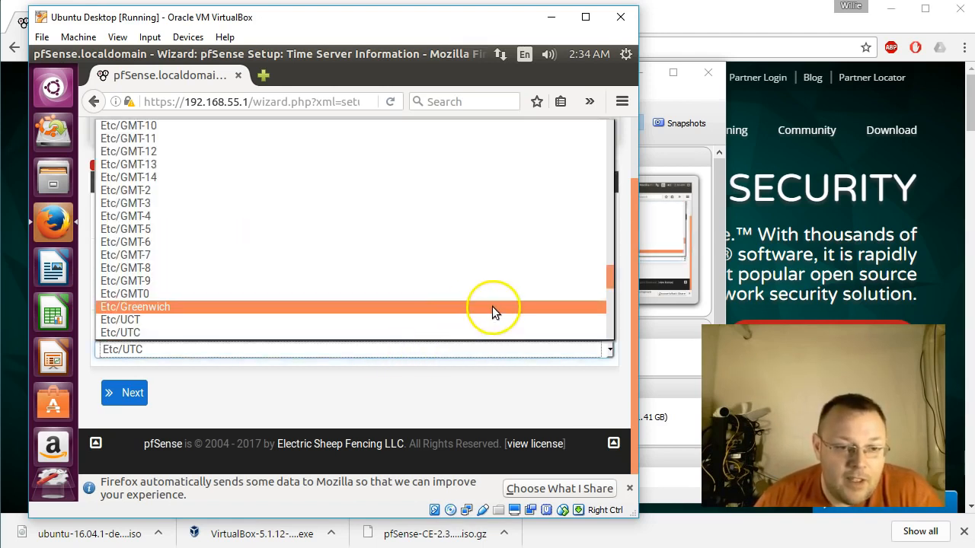
click(273, 241)
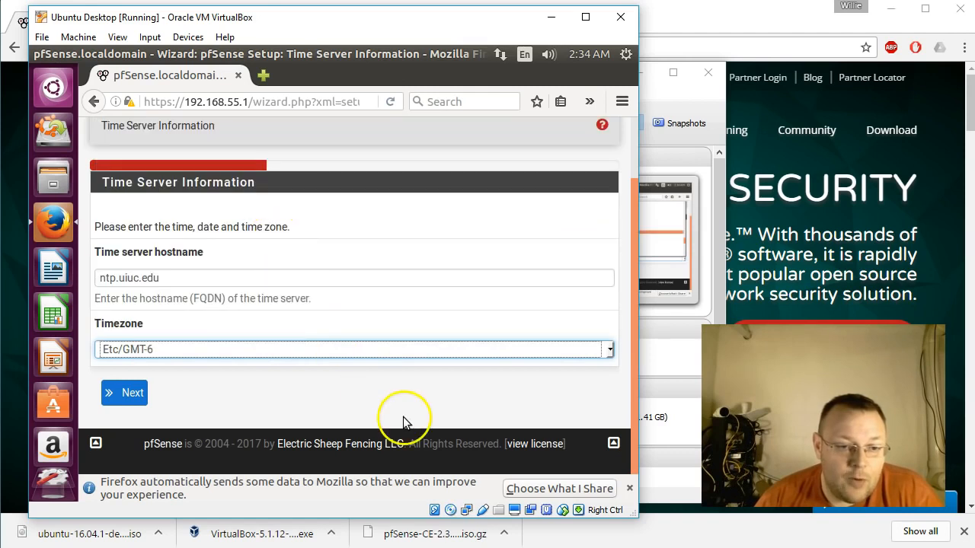
click(135, 396)
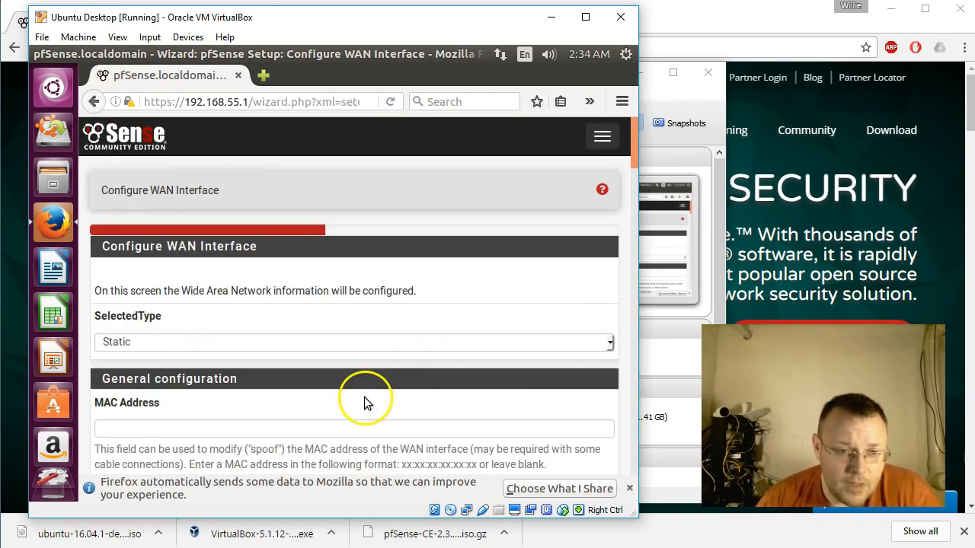
Review the WAN interface page, from the static IP configuration through to the private and bogon network blocking options.
scroll(270, 312, down, 1)
scroll(270, 312, down, 1)
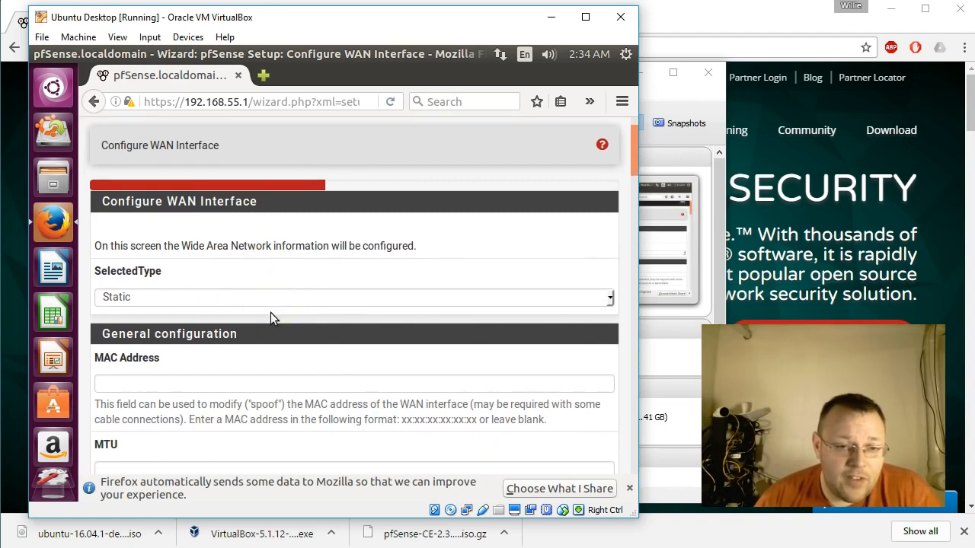
scroll(312, 335, down, 1)
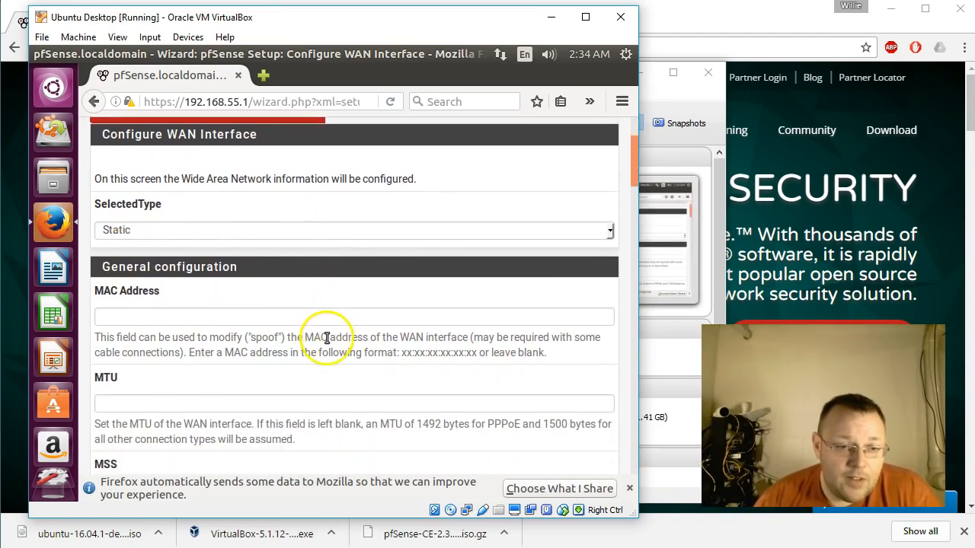
scroll(265, 304, down, 1)
scroll(265, 303, down, 2)
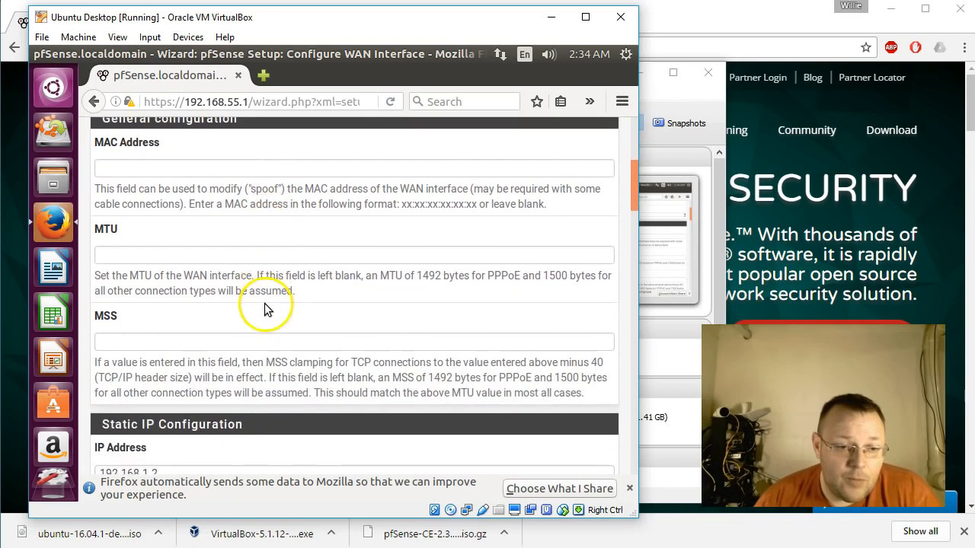
scroll(268, 351, down, 3)
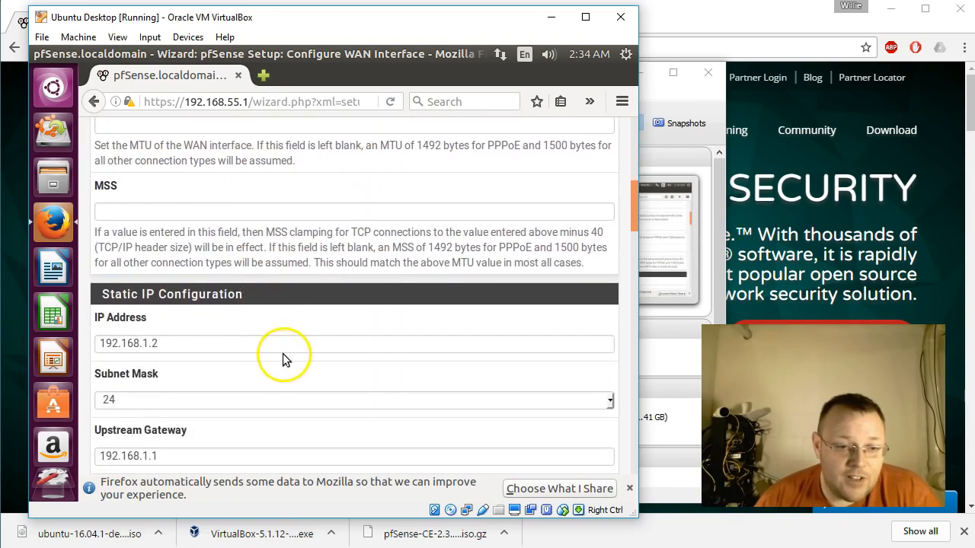
scroll(294, 372, down, 3)
scroll(294, 370, down, 3)
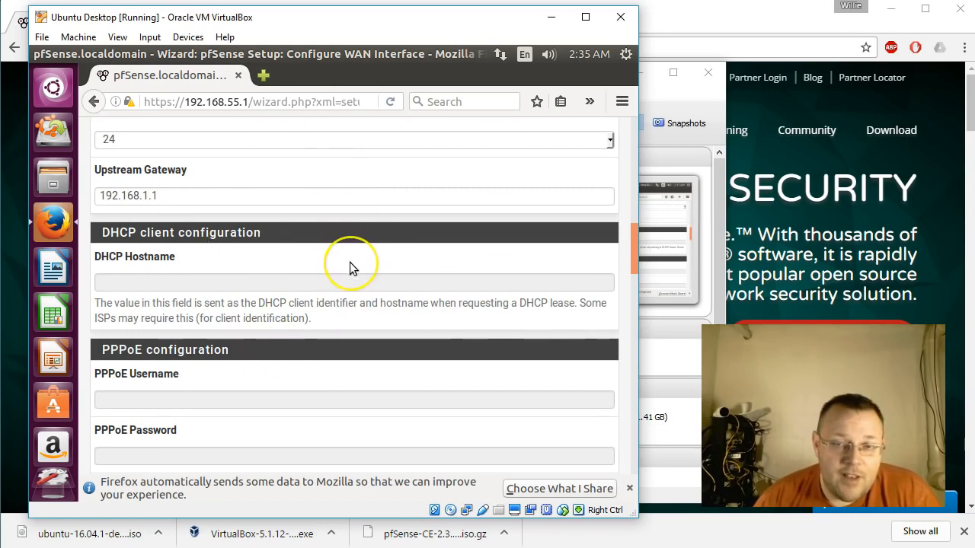
scroll(318, 304, down, 3)
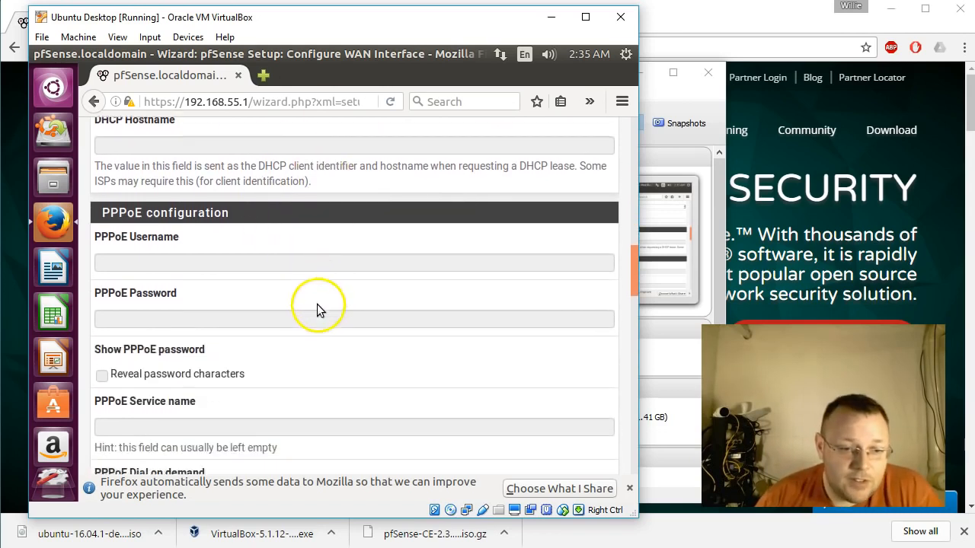
scroll(318, 304, down, 4)
scroll(317, 304, down, 5)
scroll(317, 304, down, 15)
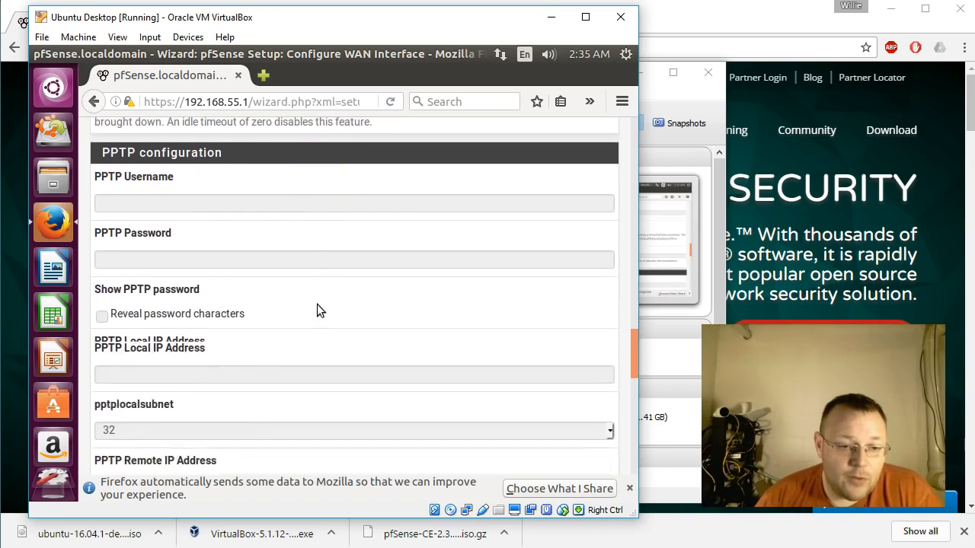
scroll(317, 304, down, 2)
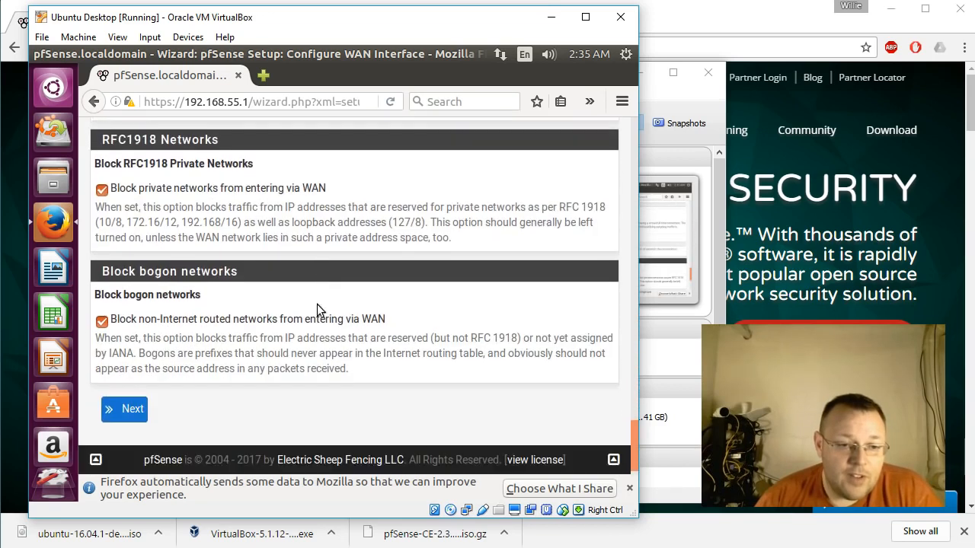
Accept the WAN and LAN interface settings as configured and continue to the admin password page.
click(132, 438)
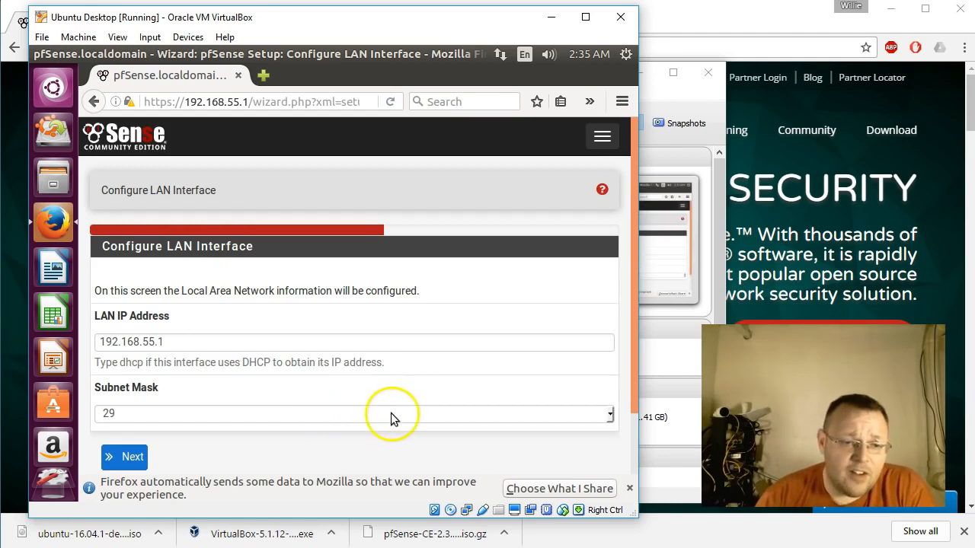
scroll(391, 413, down, 2)
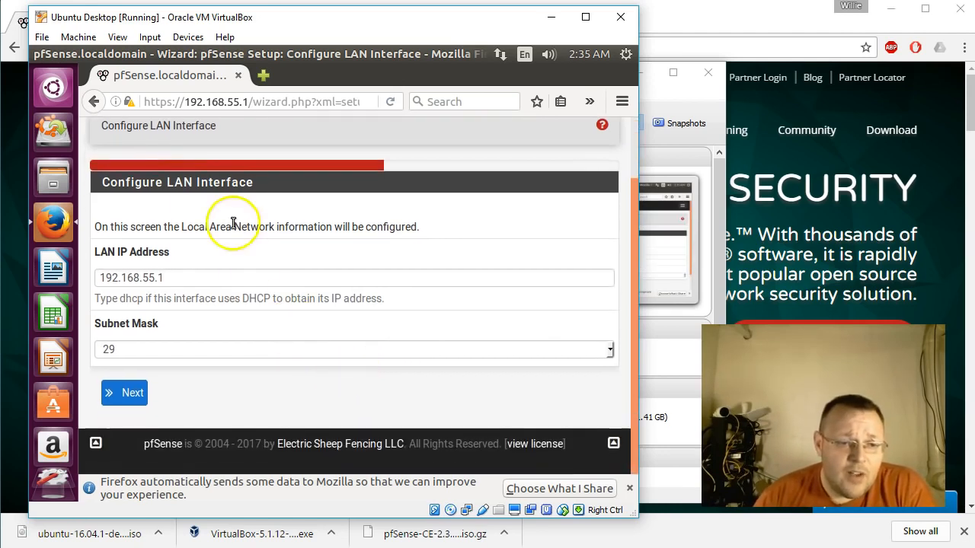
click(131, 394)
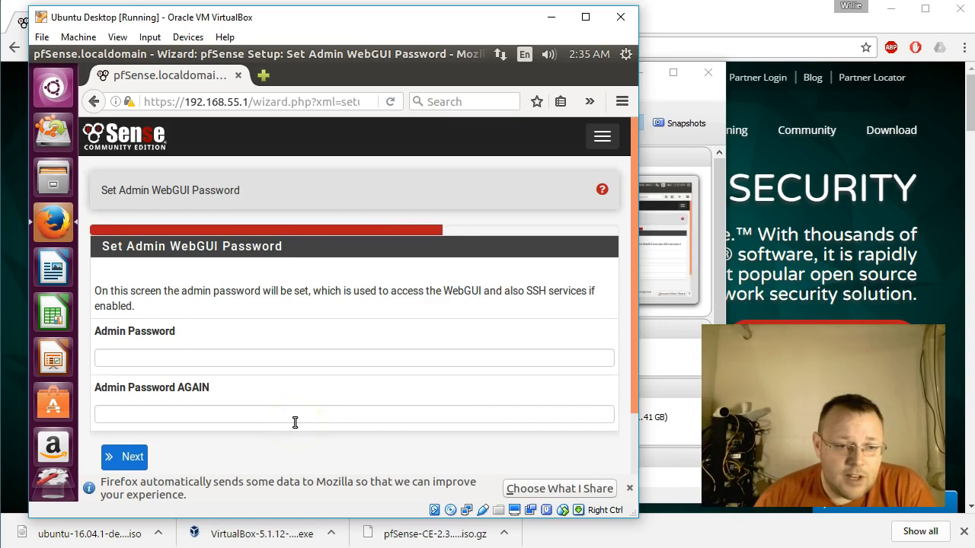
Enter the new WebGUI admin password in both the password and confirmation fields.
scroll(290, 404, down, 1)
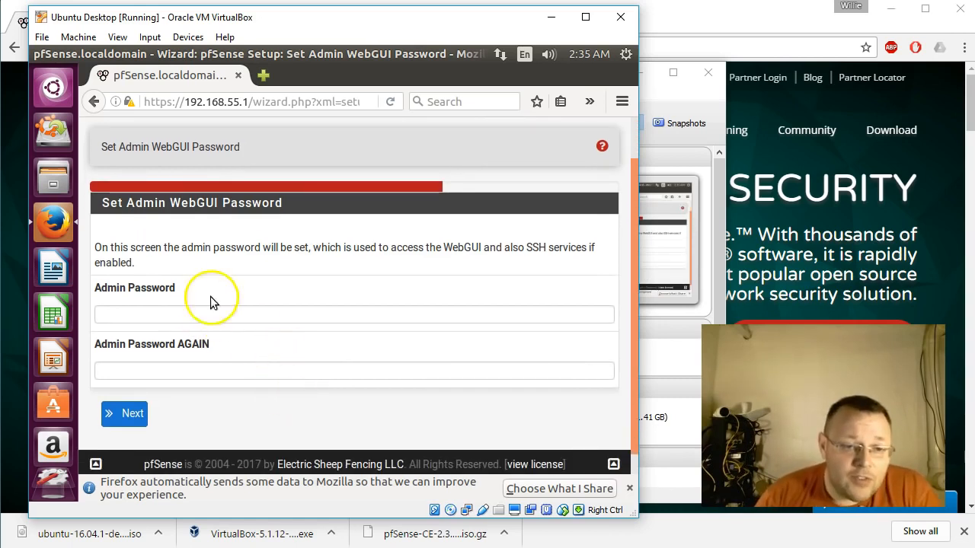
drag(212, 251, 326, 253)
click(328, 254)
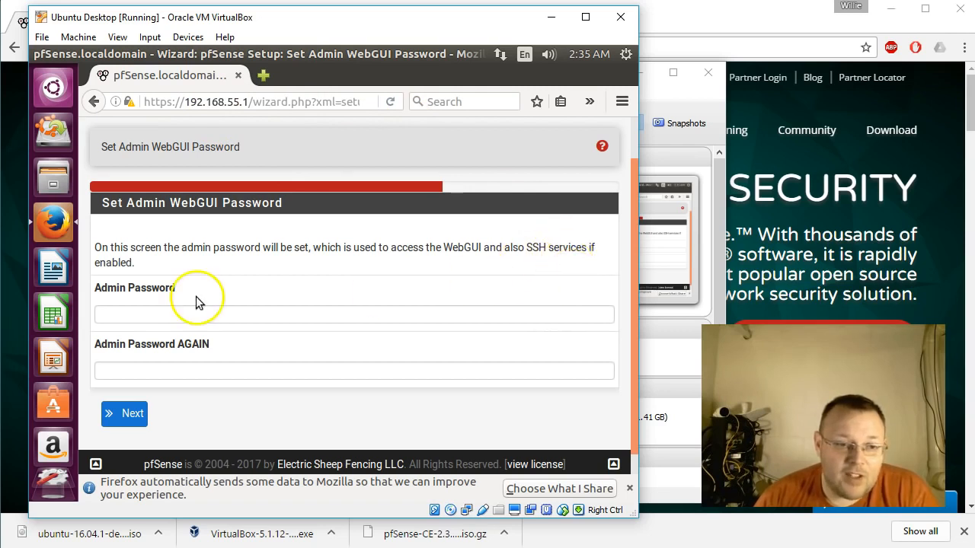
click(323, 313)
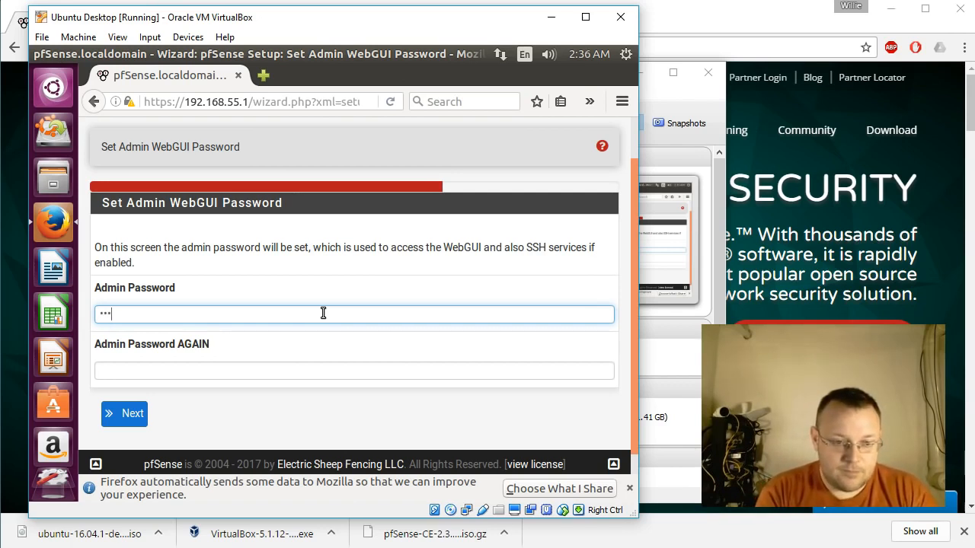
key(Tab)
text(p)
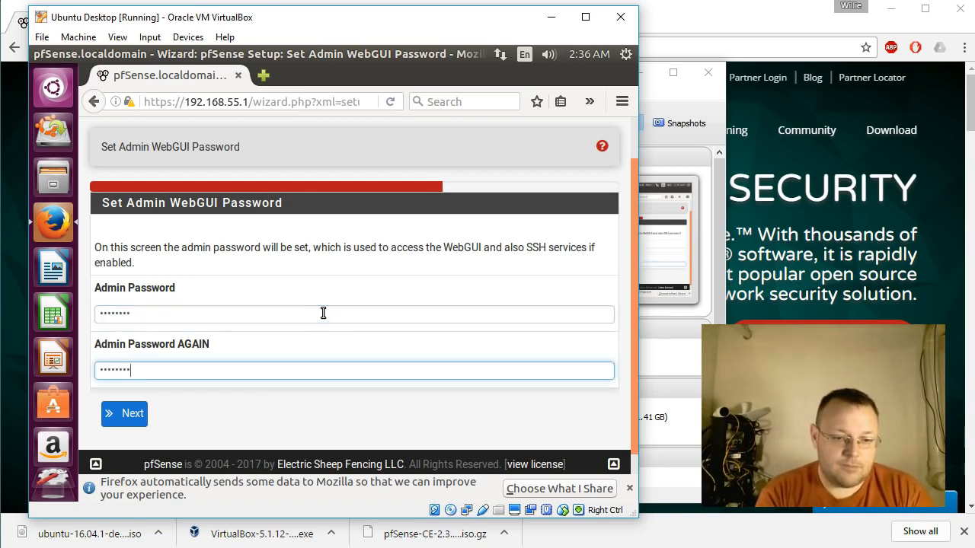
Submit the new admin password and reload pfSense with the wizard's changes.
scroll(219, 366, down, 1)
click(127, 395)
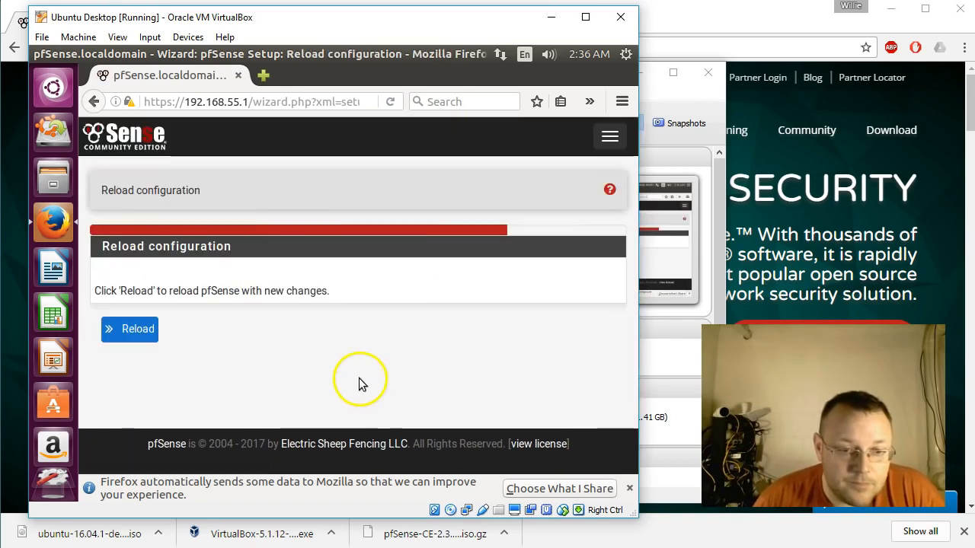
click(131, 329)
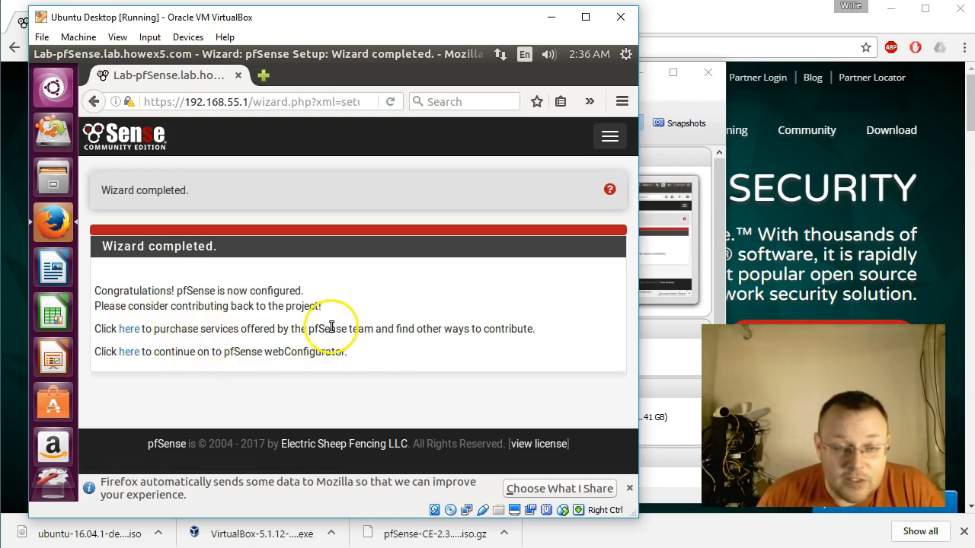
Continue to the pfSense webConfigurator and review the dashboard's system information and WAN and LAN interface status.
click(130, 352)
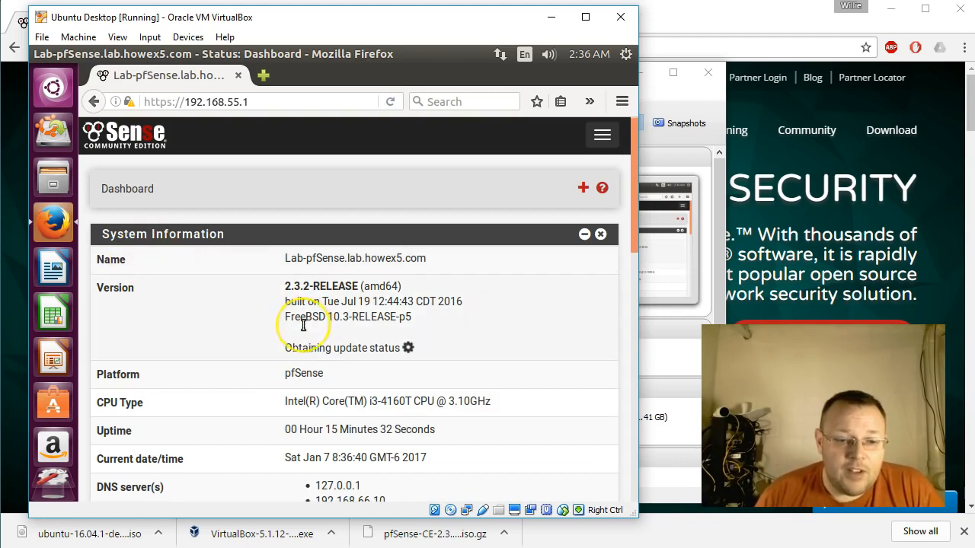
scroll(301, 346, down, 3)
scroll(303, 326, down, 10)
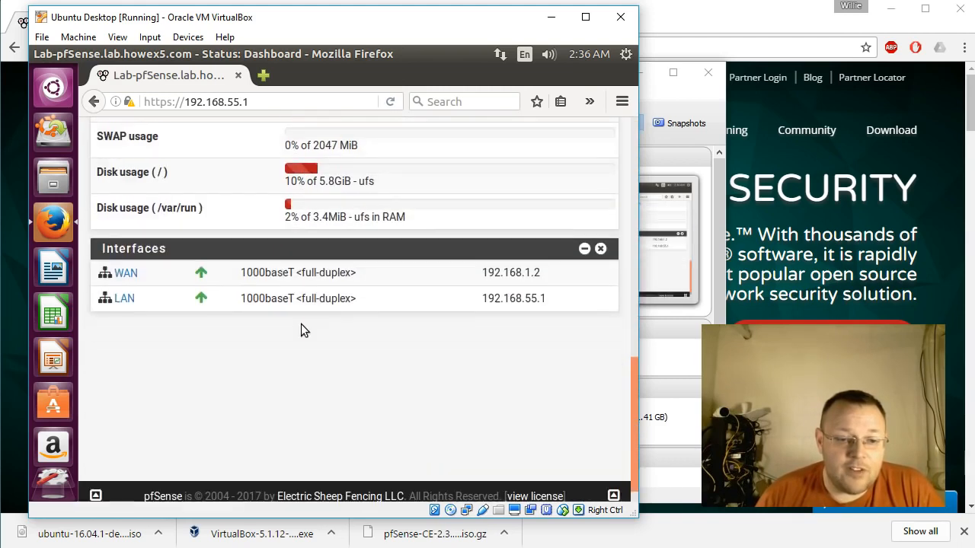
scroll(301, 328, up, 13)
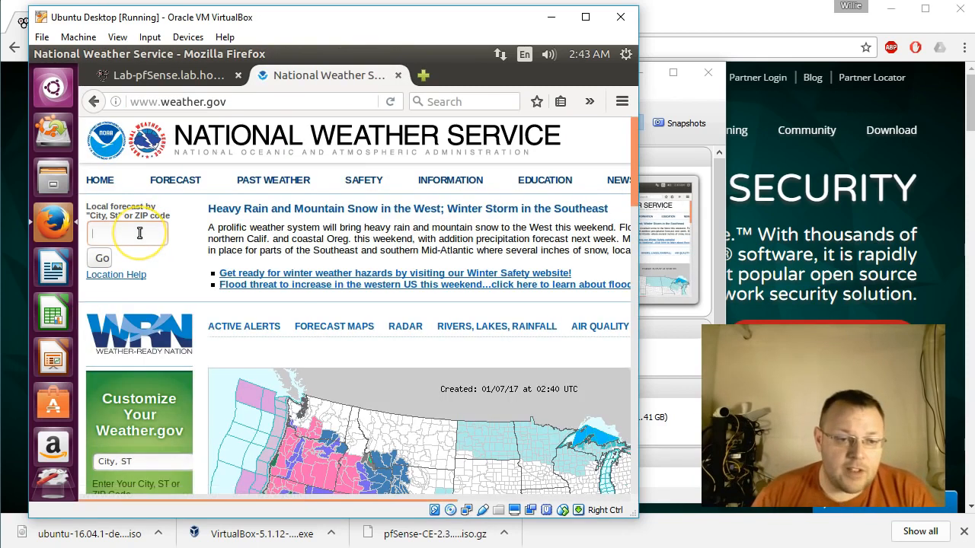
Look up the local forecast for Peoria, IL on the National Weather Service site to test the client's internet access.
click(139, 233)
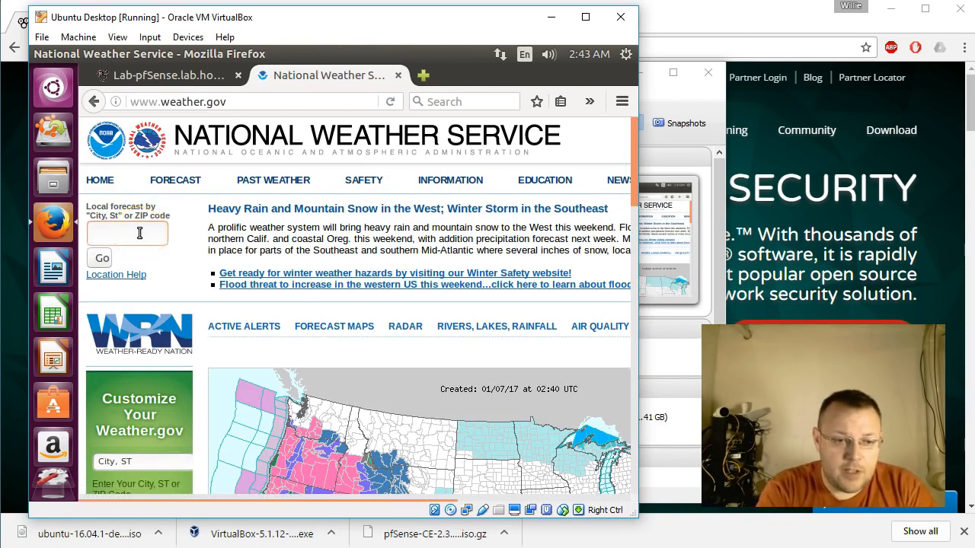
text(peoria, il)
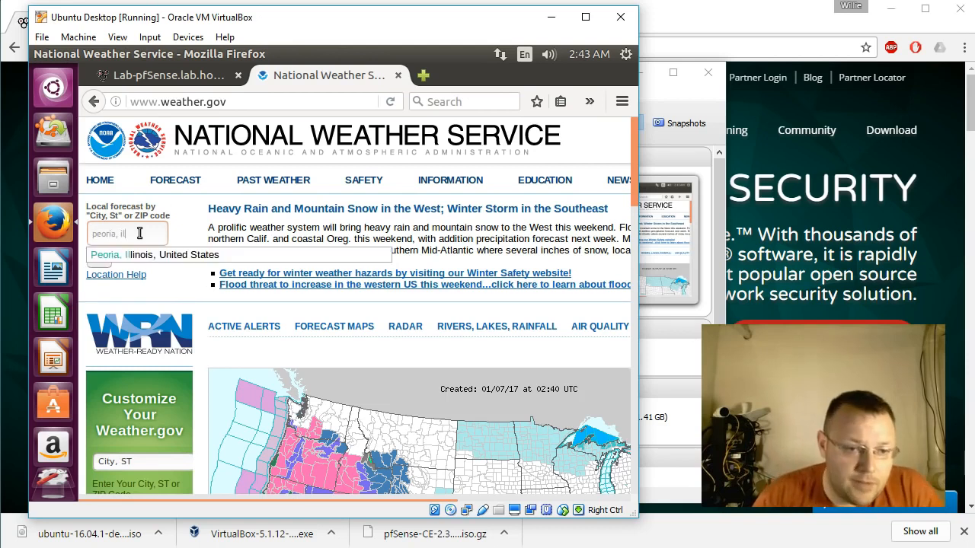
click(141, 253)
click(103, 258)
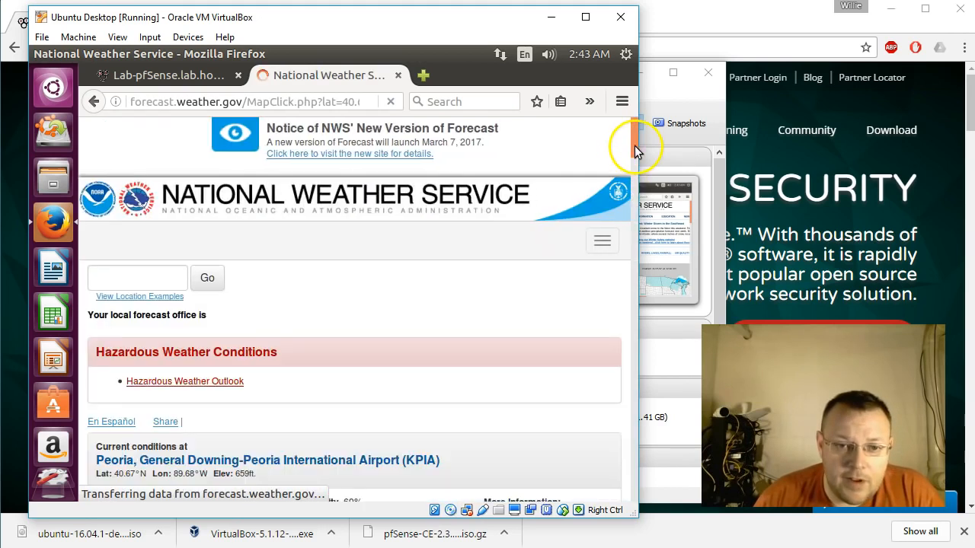
drag(632, 154, 304, 99)
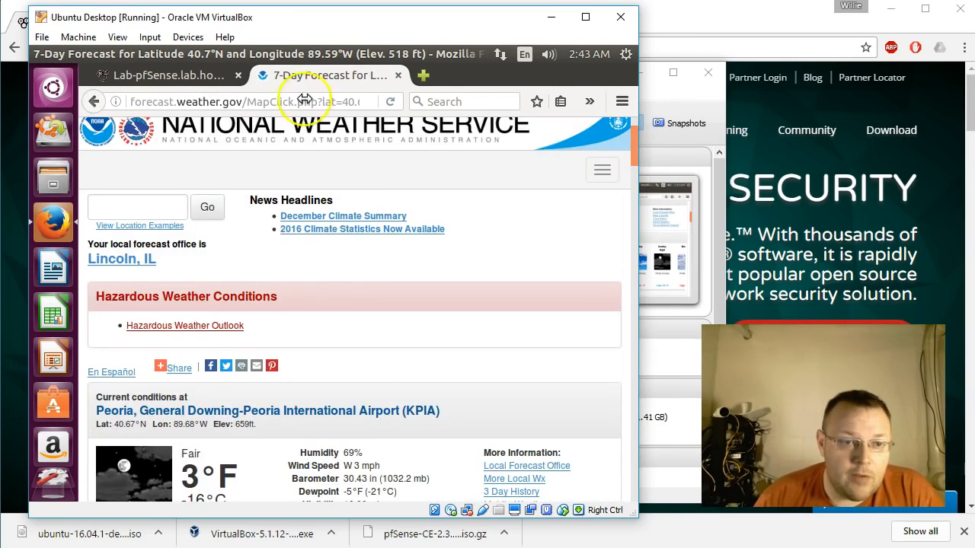
Review the pfSense dashboard's system information again, and return to the beginning of the Peoria forecast page.
click(125, 74)
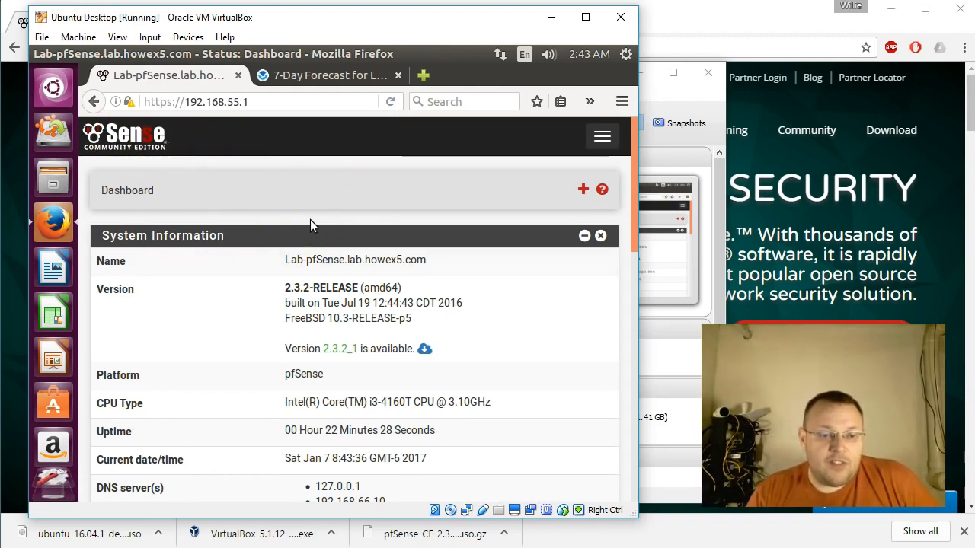
click(368, 199)
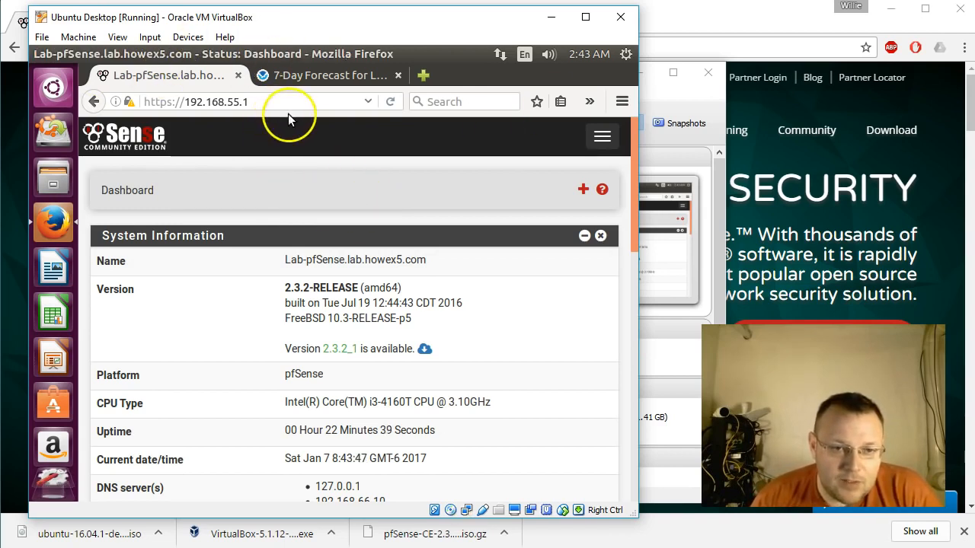
scroll(359, 286, down, 4)
scroll(360, 289, up, 4)
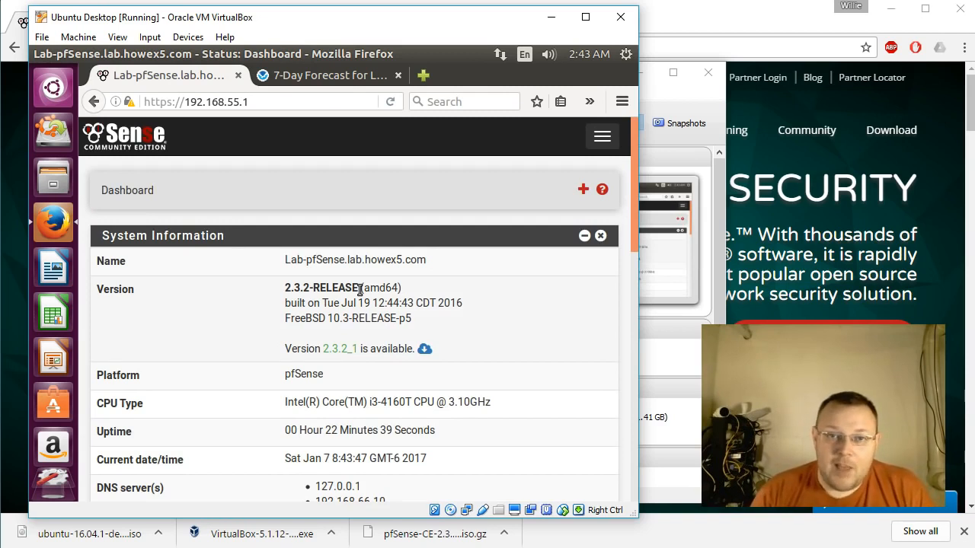
click(299, 77)
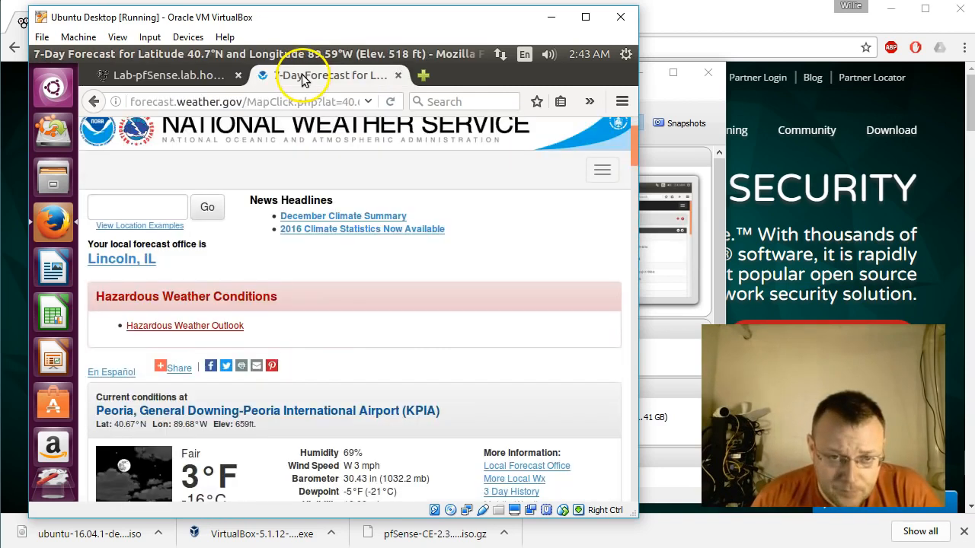
scroll(345, 274, up, 2)
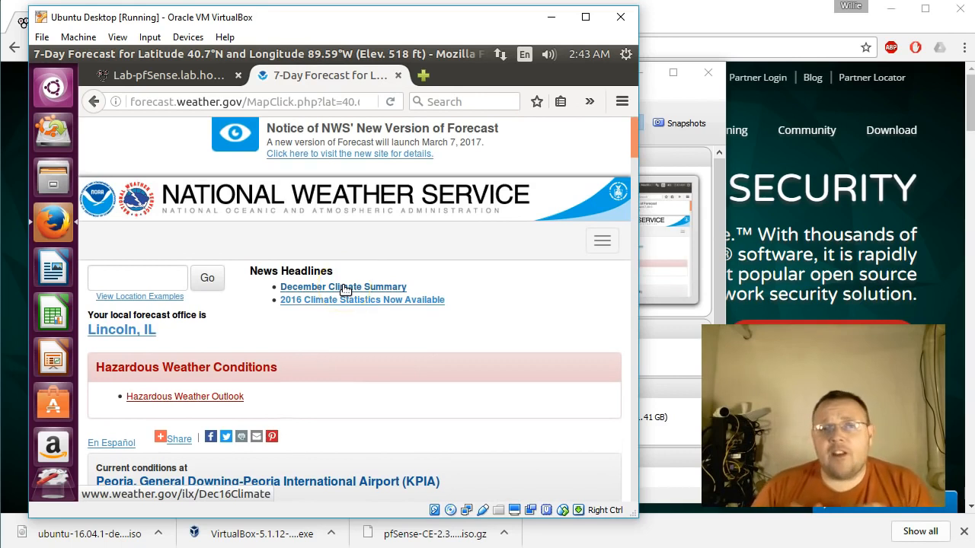